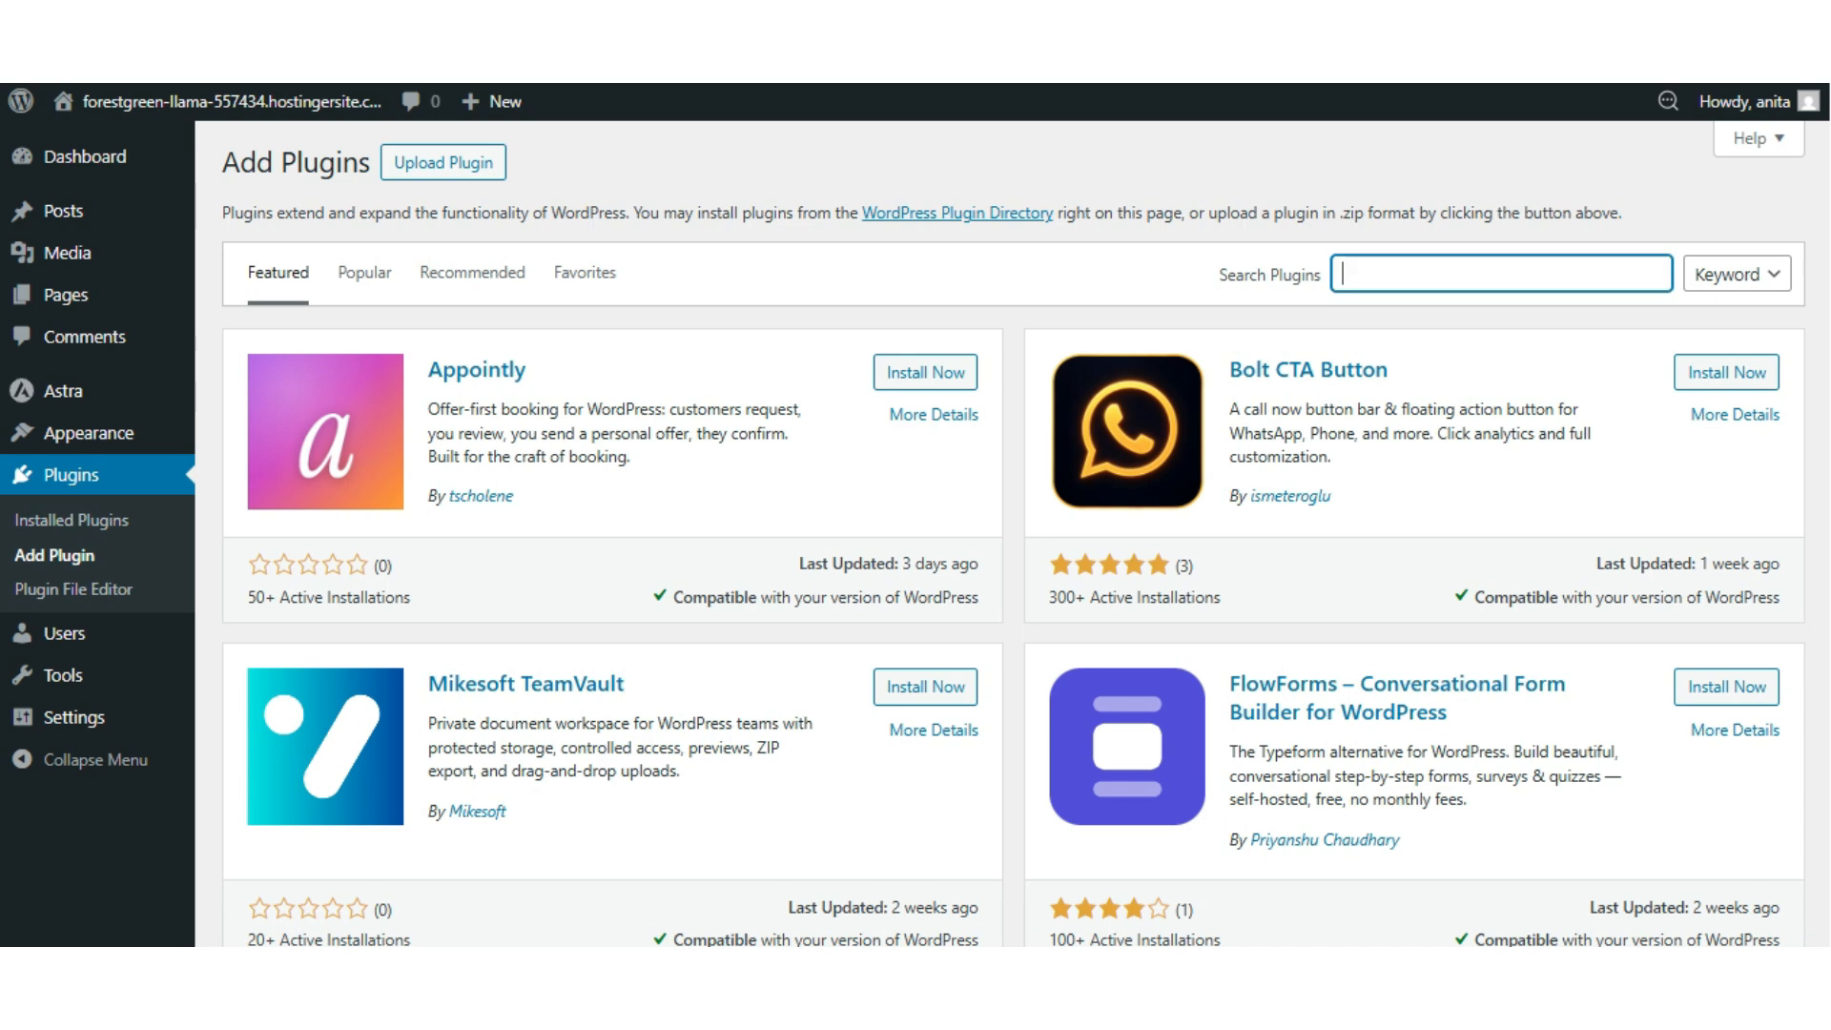
# Search the plugin directory for "Sureform", and install and activate the SureForms contact form plugin.
pyautogui.click(1529, 335)
pyautogui.click(924, 431)
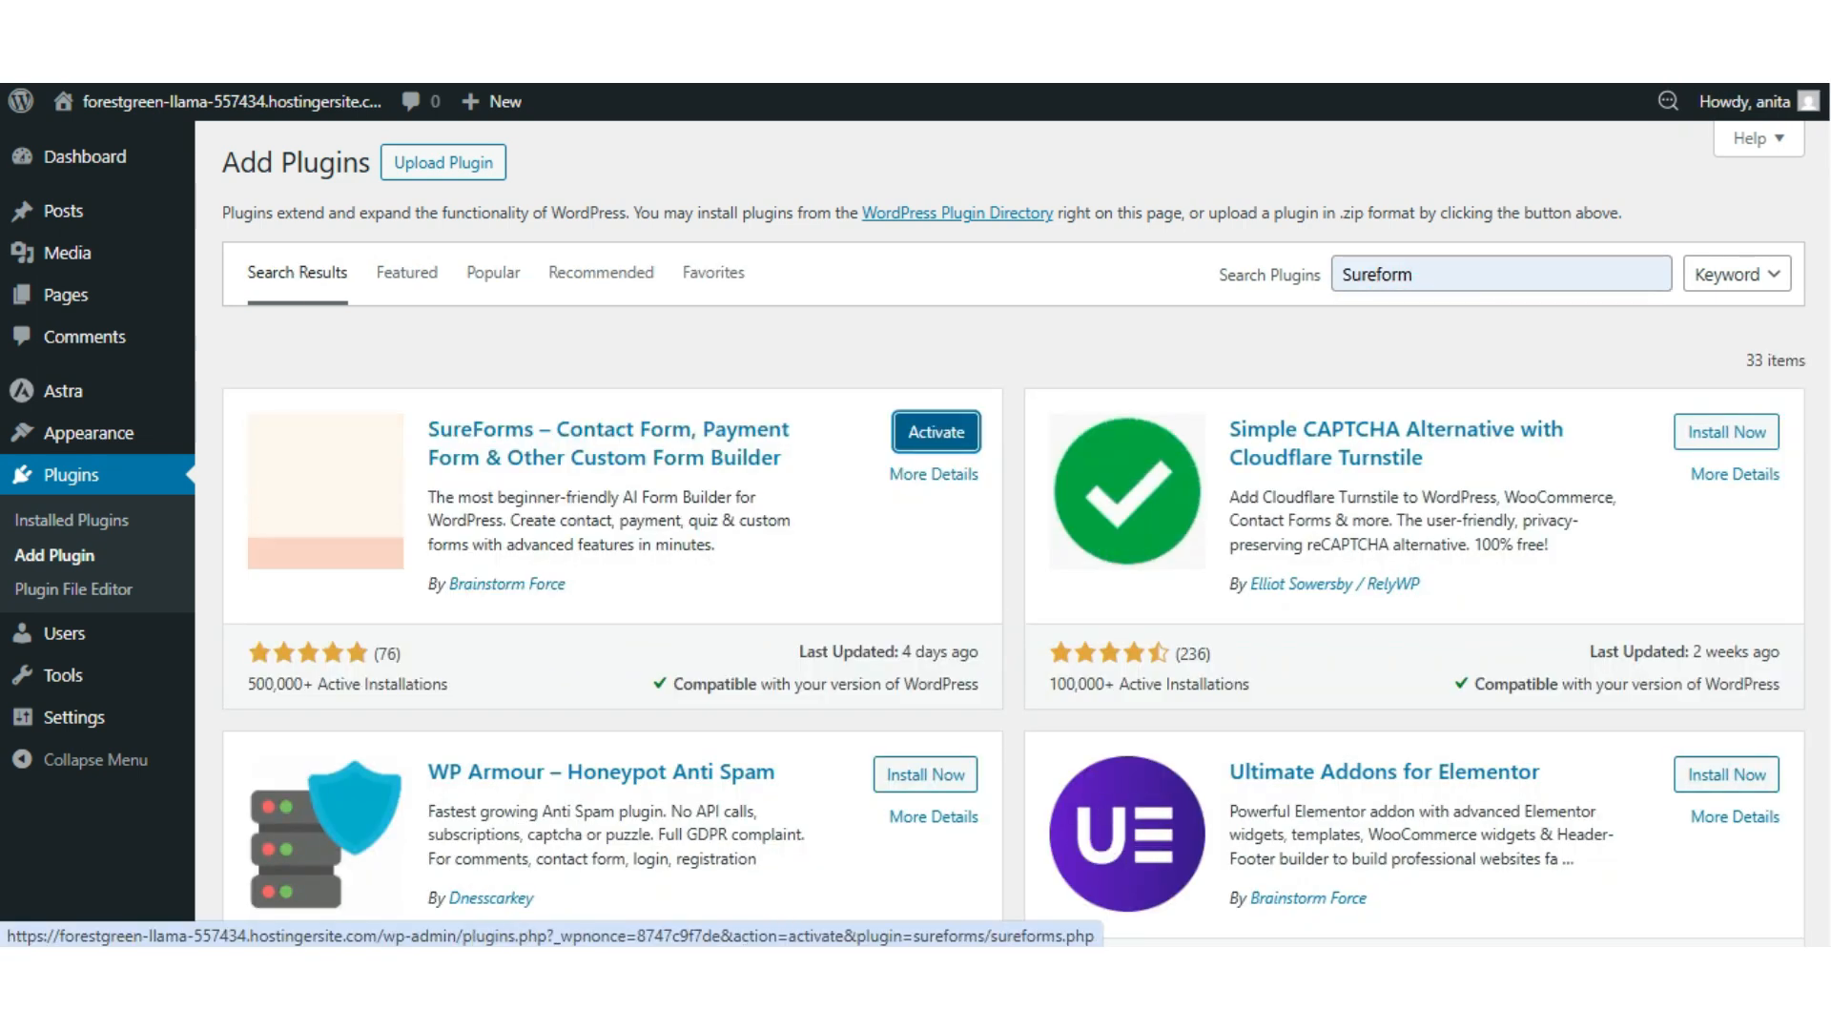
pyautogui.click(923, 431)
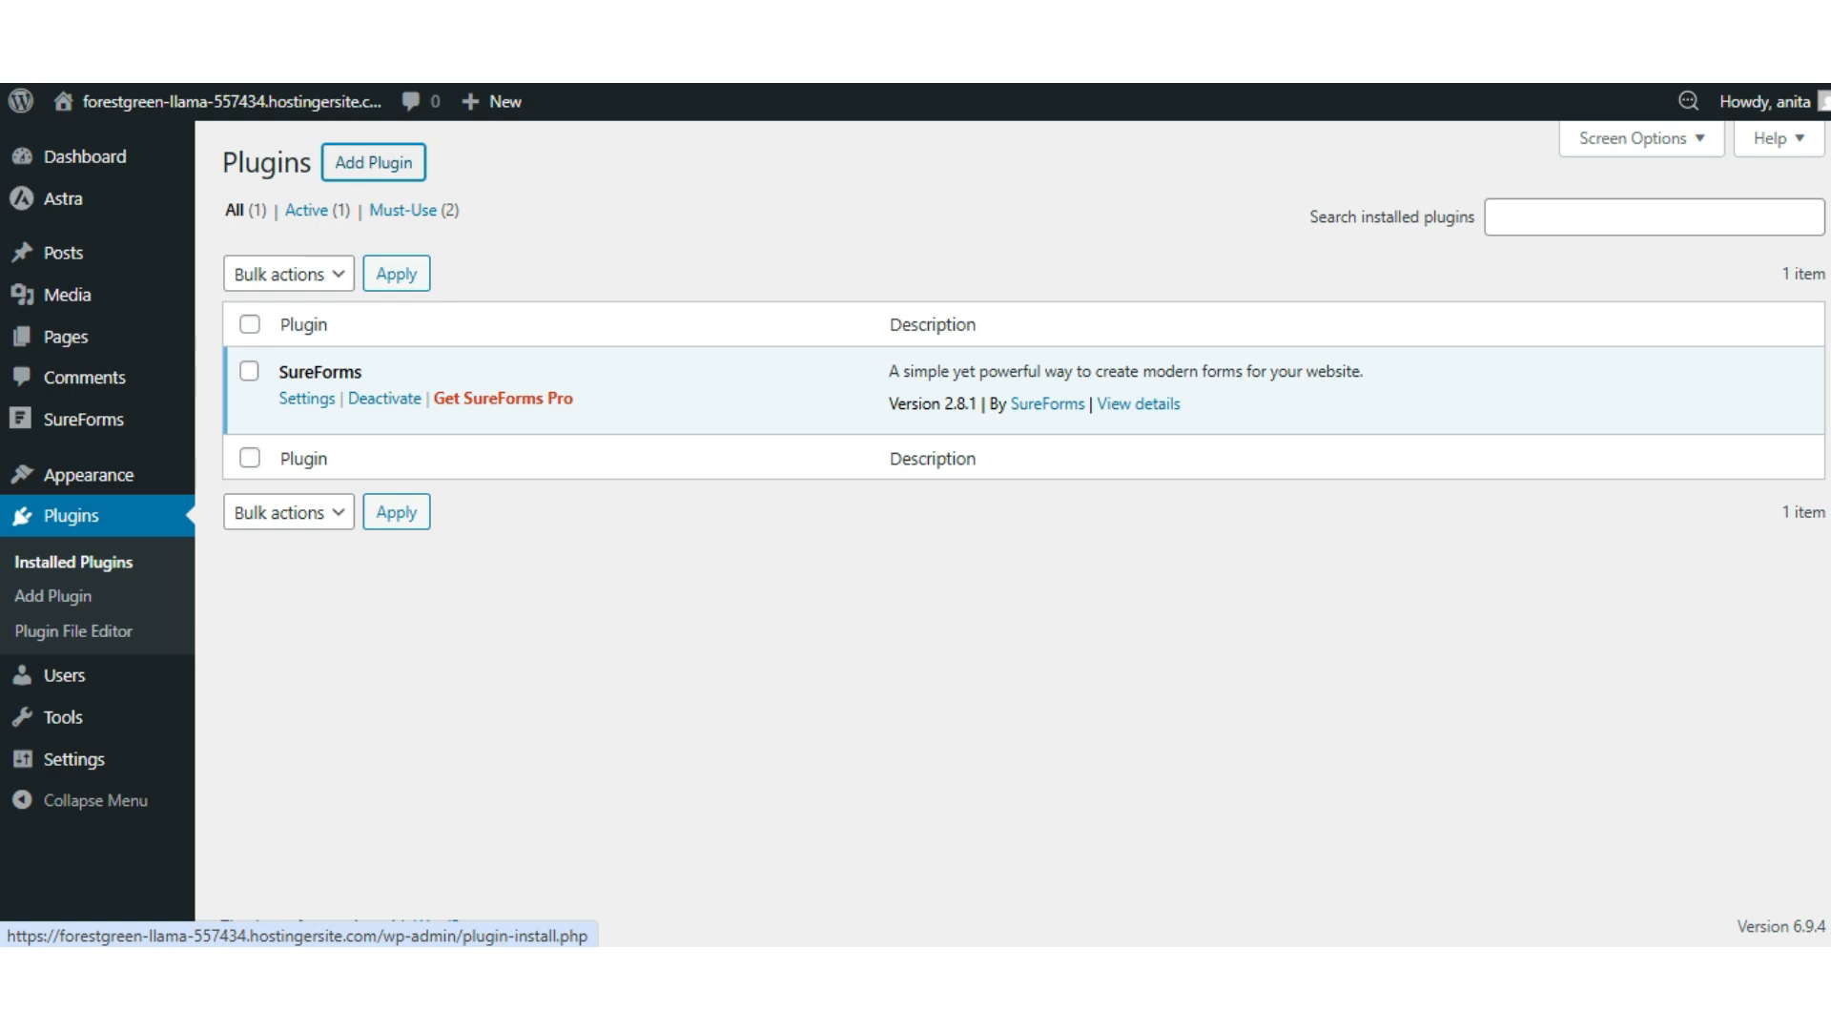
# Find the "Authyo OTP for SureForms" plugin in the plugin directory, and install and activate it.
pyautogui.click(373, 162)
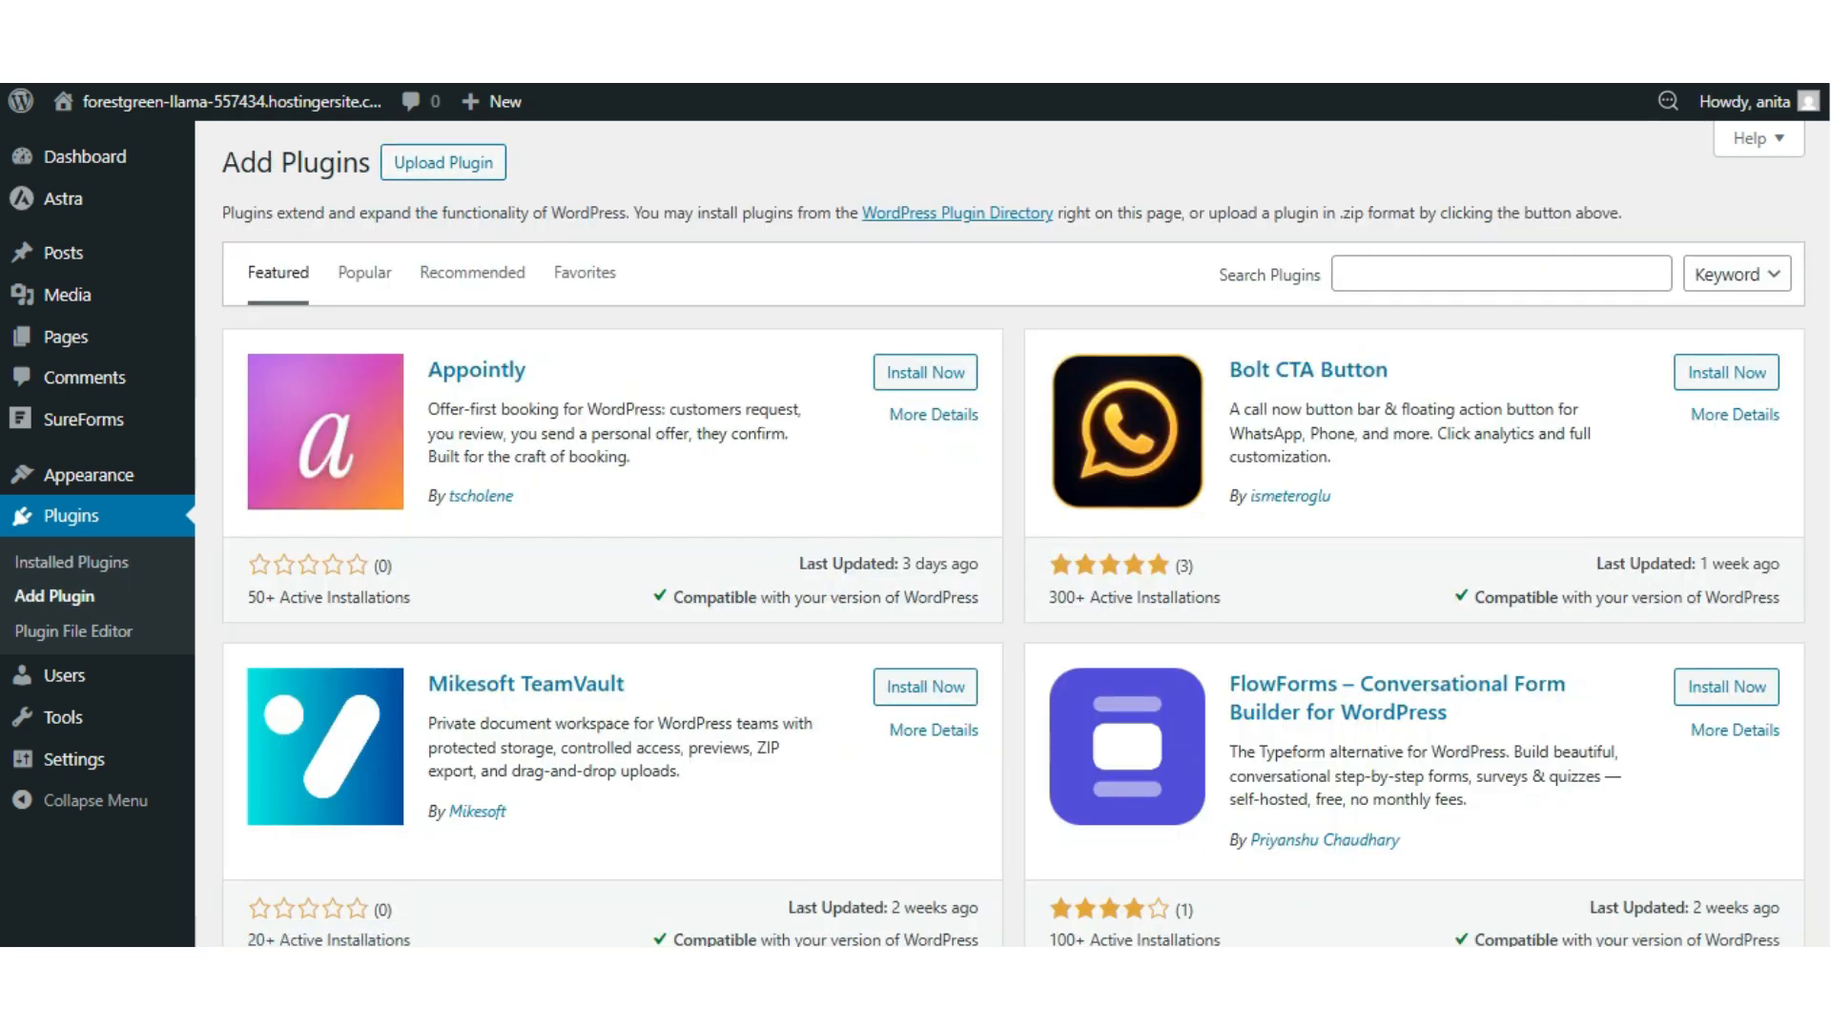
pyautogui.write('Authyo OTP for SureForms')
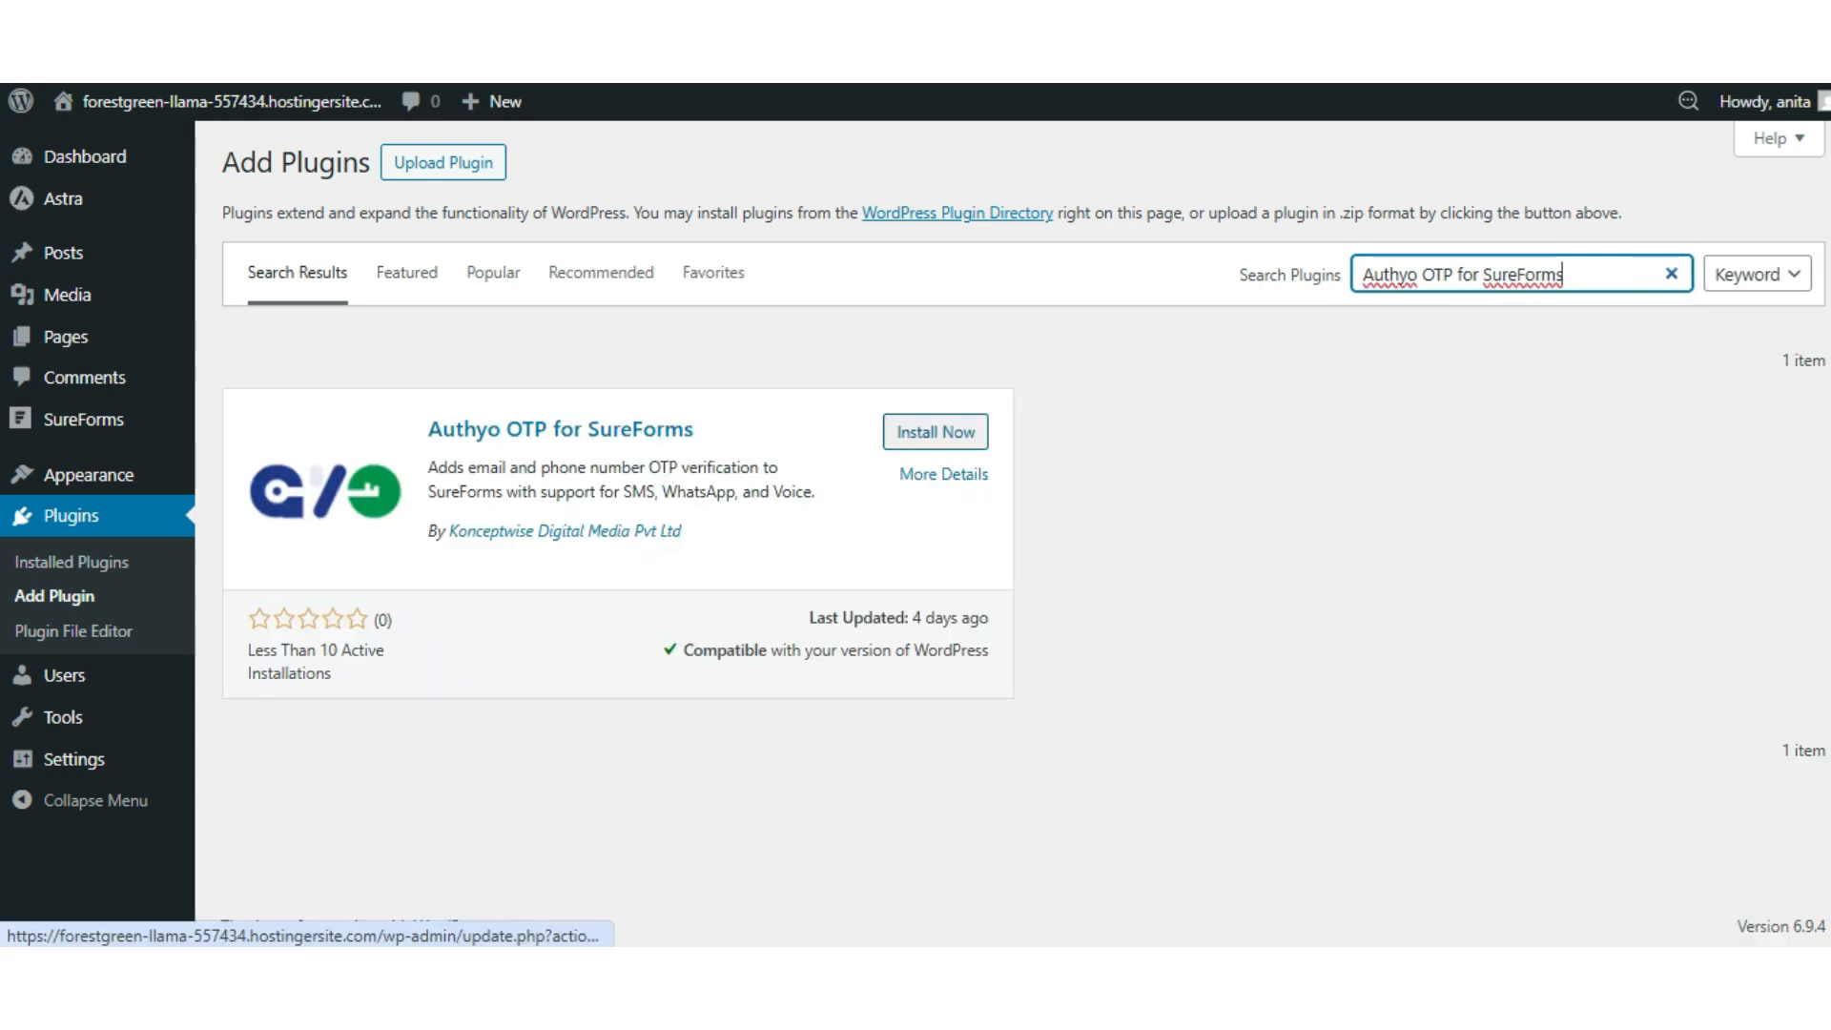
pyautogui.click(935, 432)
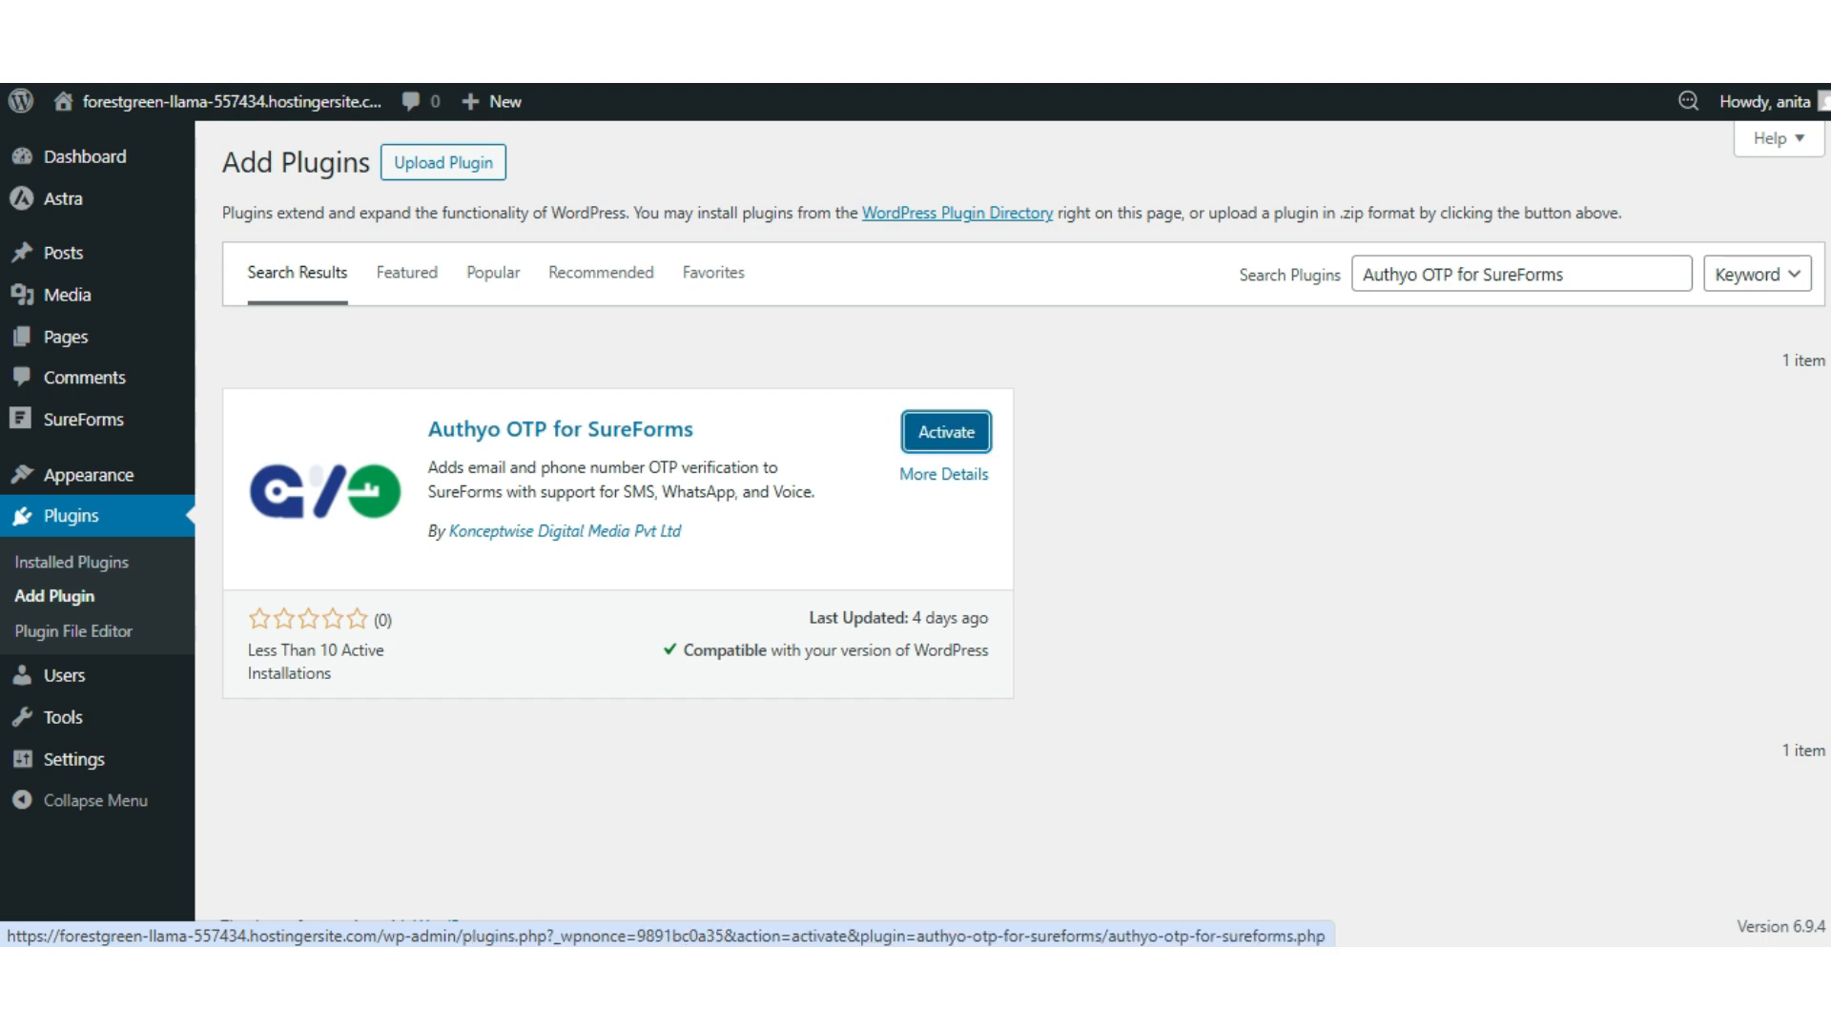
pyautogui.click(946, 432)
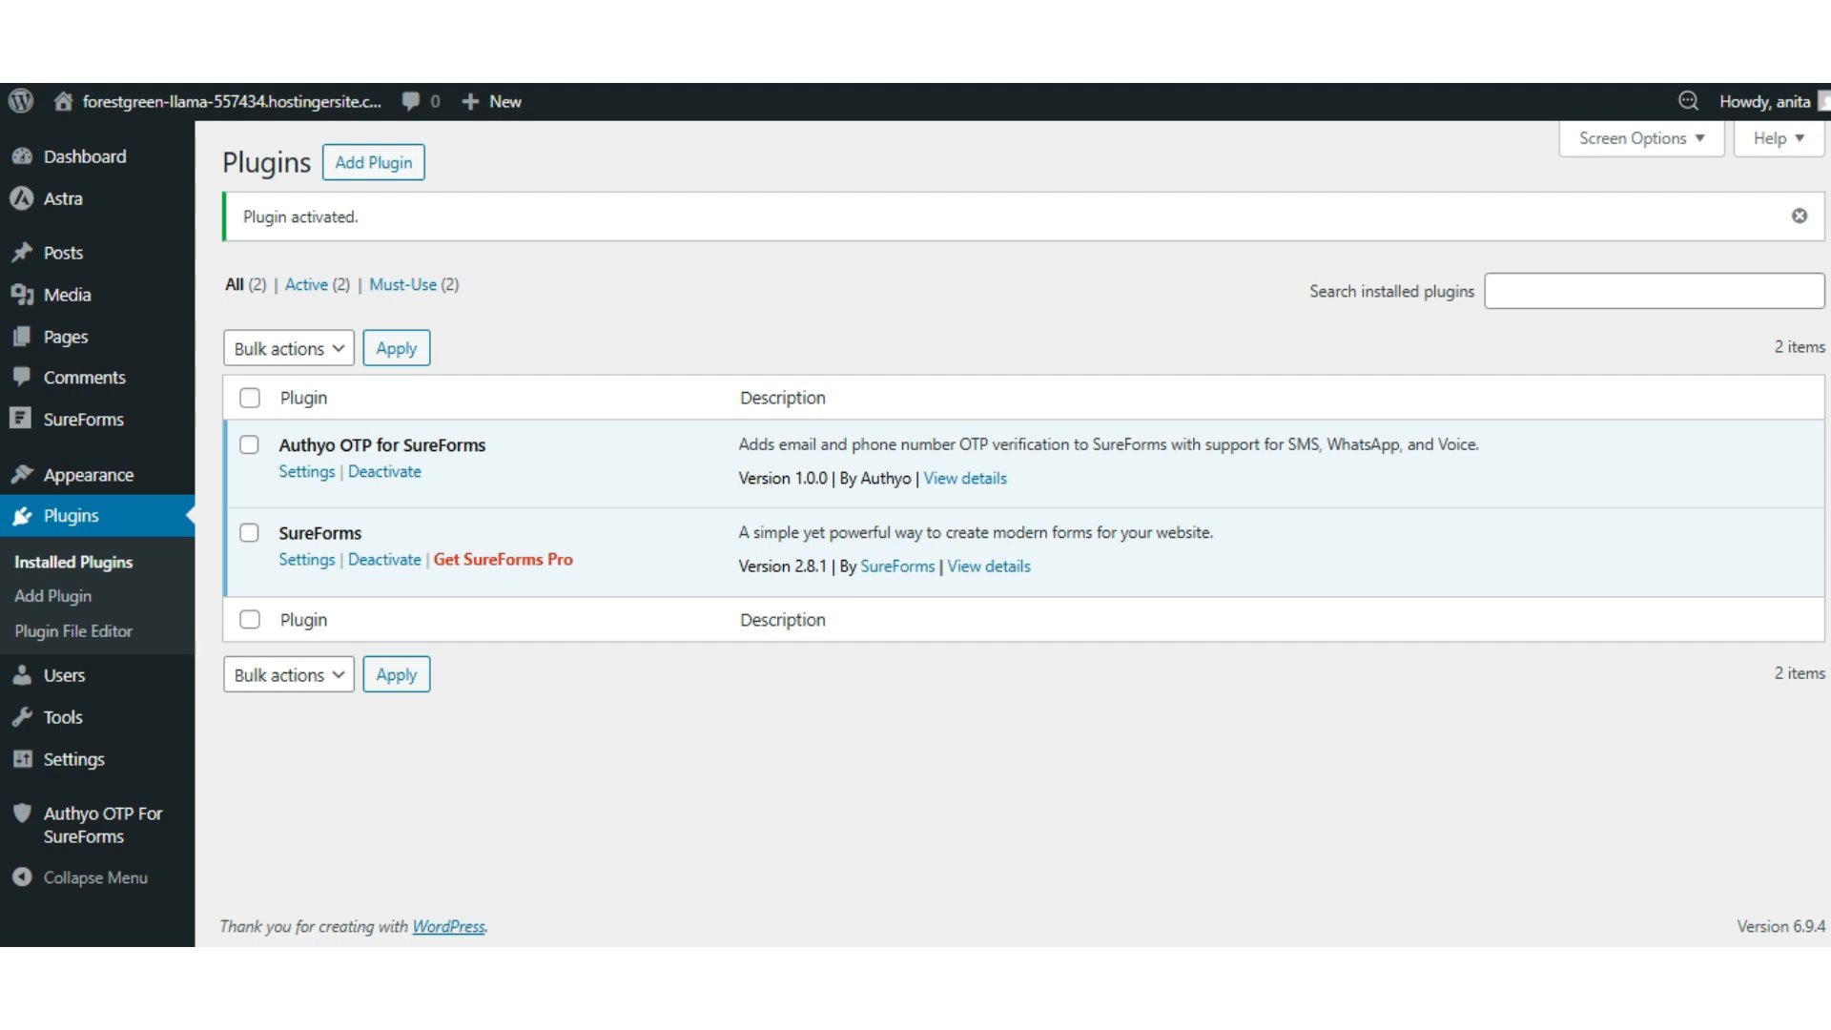
# Open the Authyo OTP for SureForms settings, check the required API credential fields, and go to the authyo.io site.
pyautogui.click(95, 824)
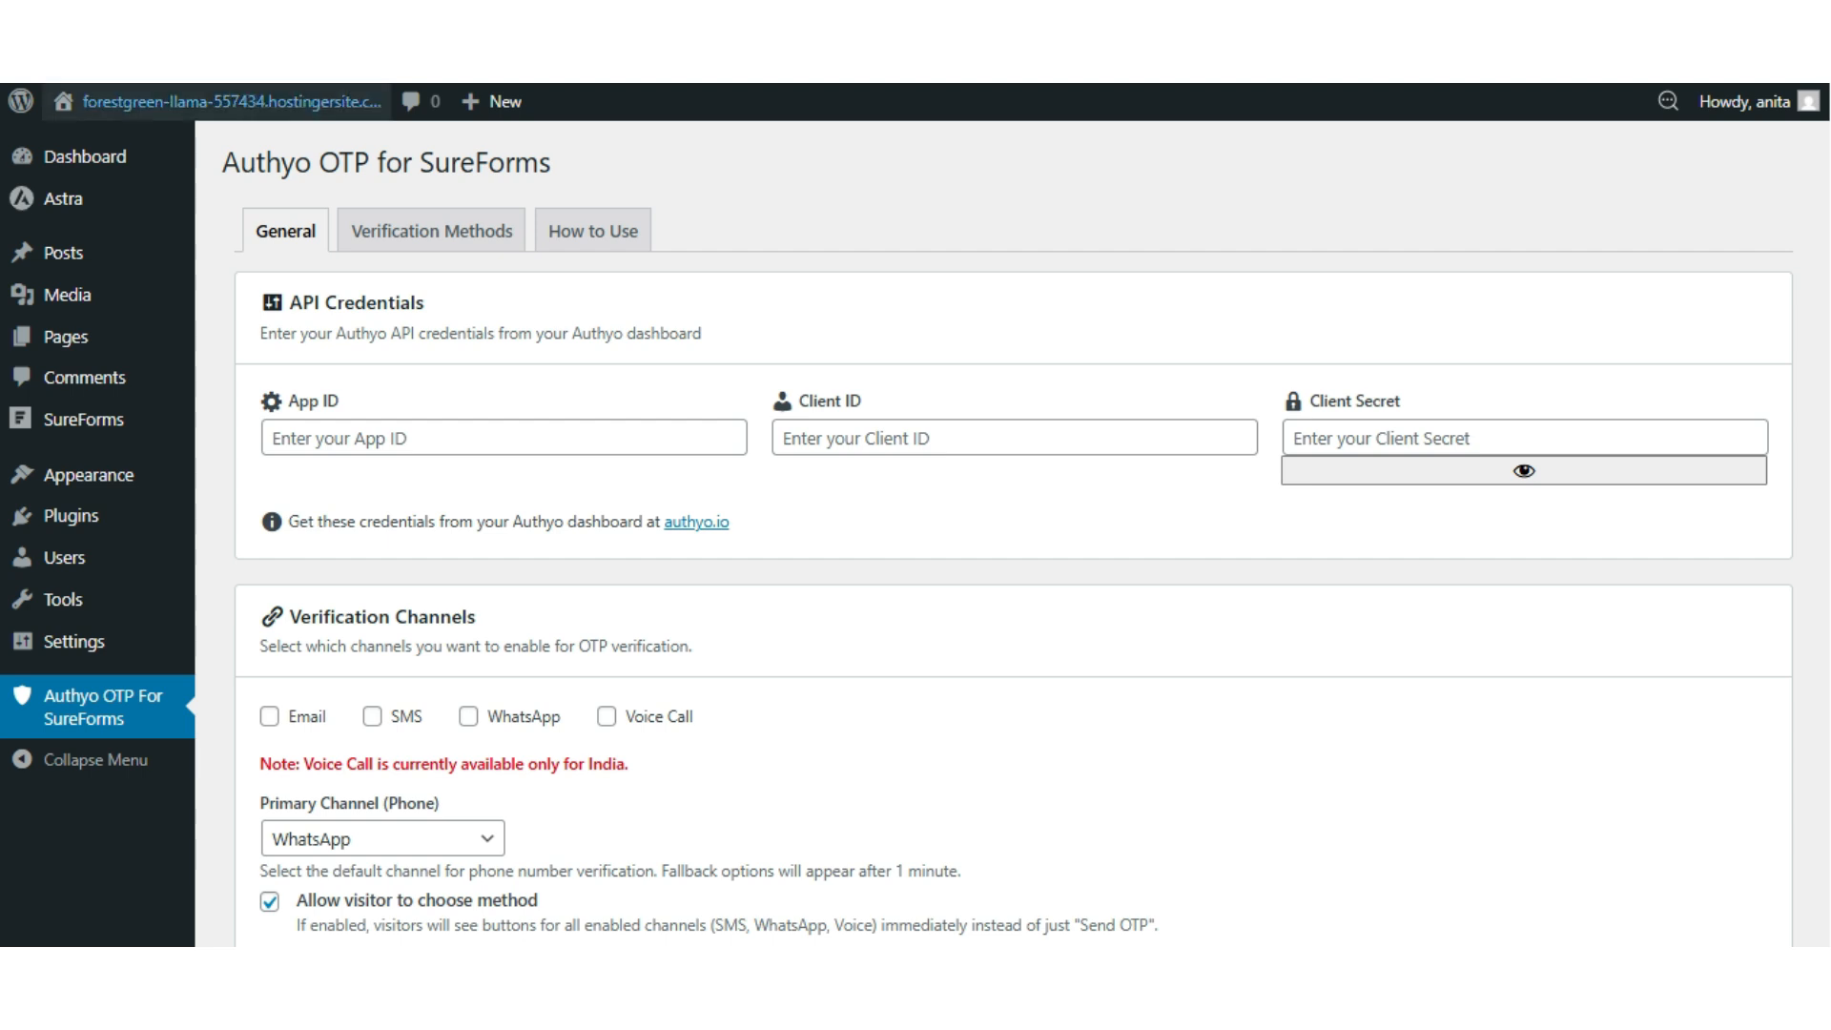
pyautogui.moveTo(285, 401); pyautogui.dragTo(339, 402)
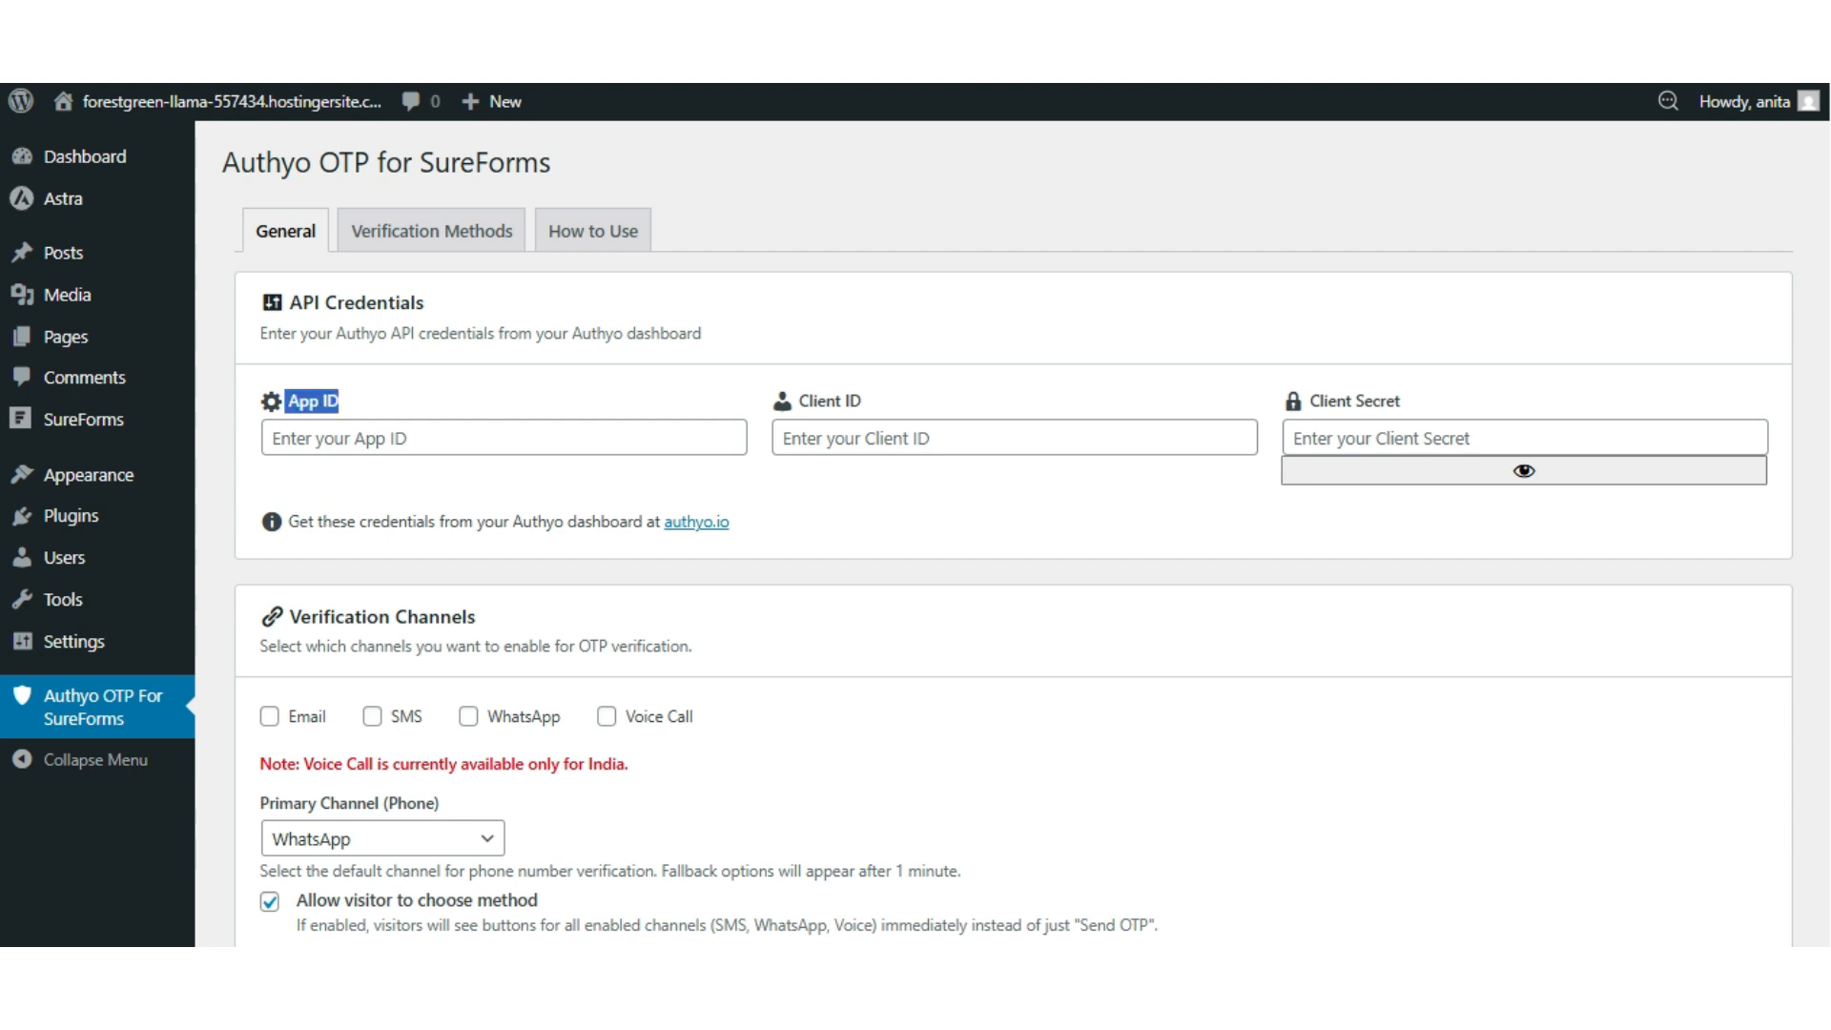
pyautogui.click(803, 402)
pyautogui.moveTo(796, 401); pyautogui.dragTo(862, 401)
pyautogui.moveTo(1307, 401); pyautogui.dragTo(1401, 401)
pyautogui.click(1415, 401)
pyautogui.click(697, 523)
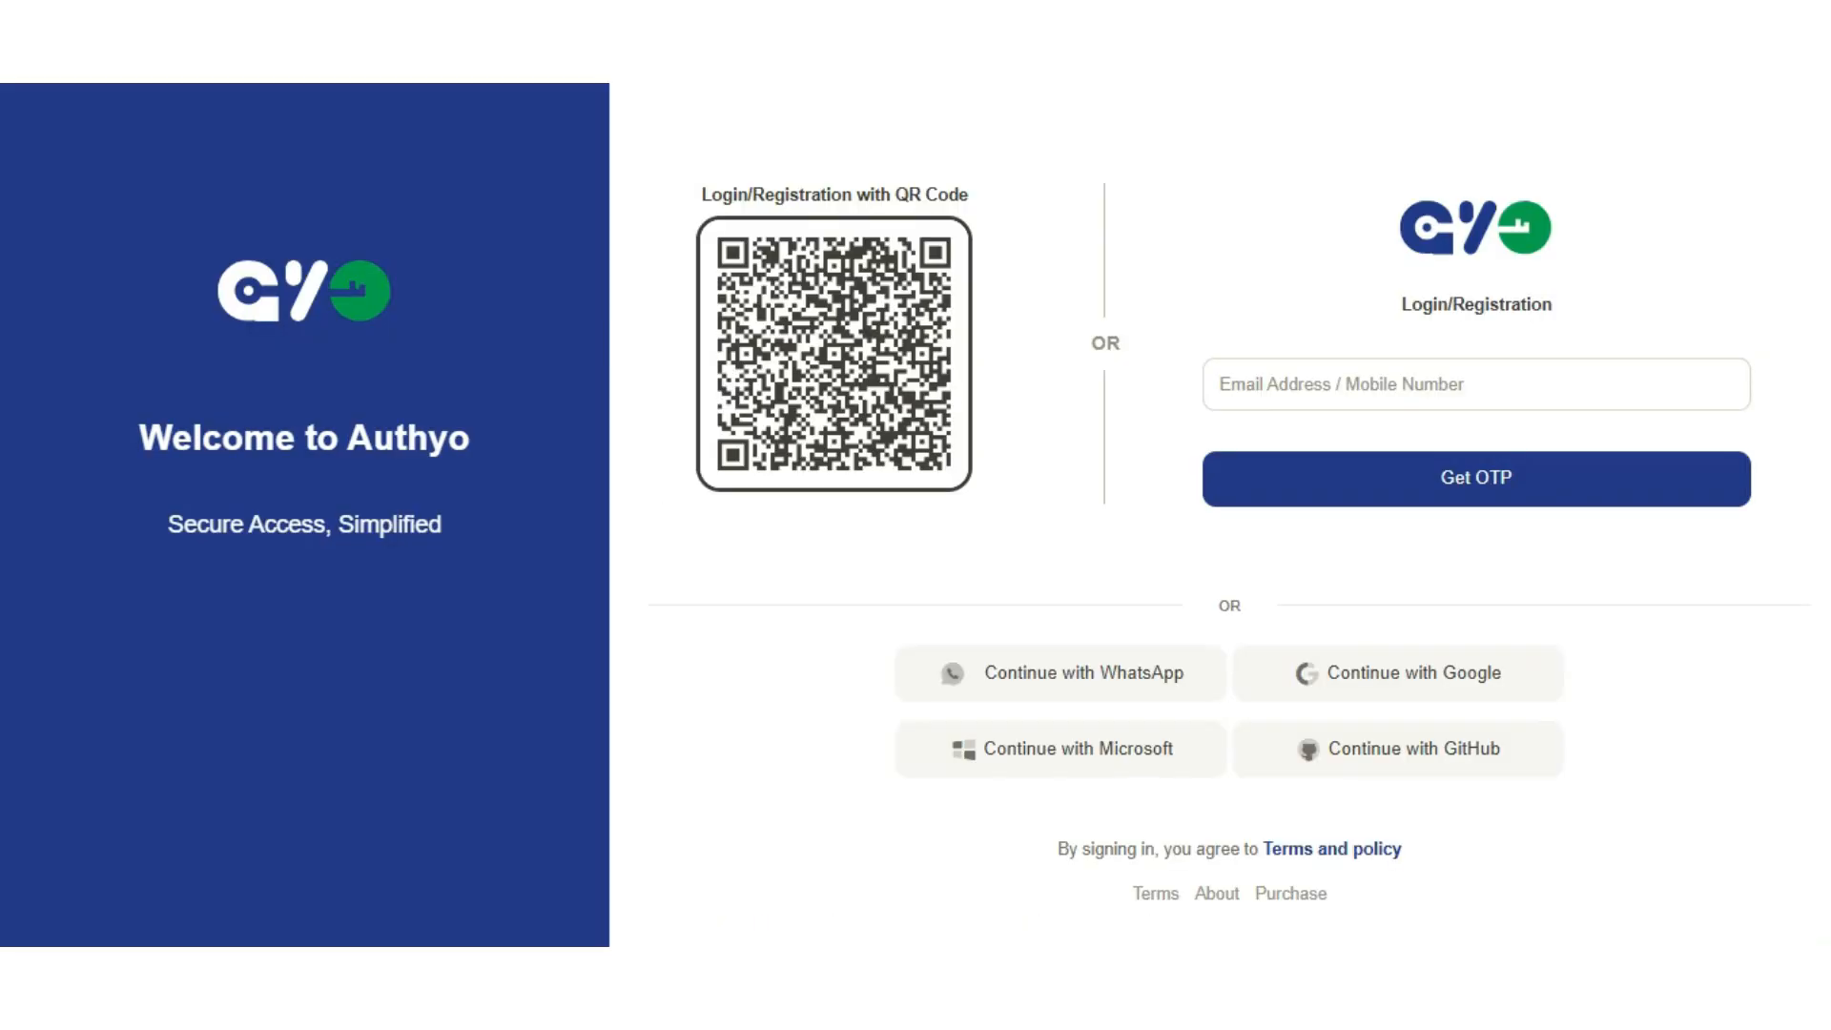
# Log in to Authyo by entering the account e-mail and the one-time verification code.
pyautogui.press('Down')
pyautogui.press('Return')
pyautogui.press('Return')
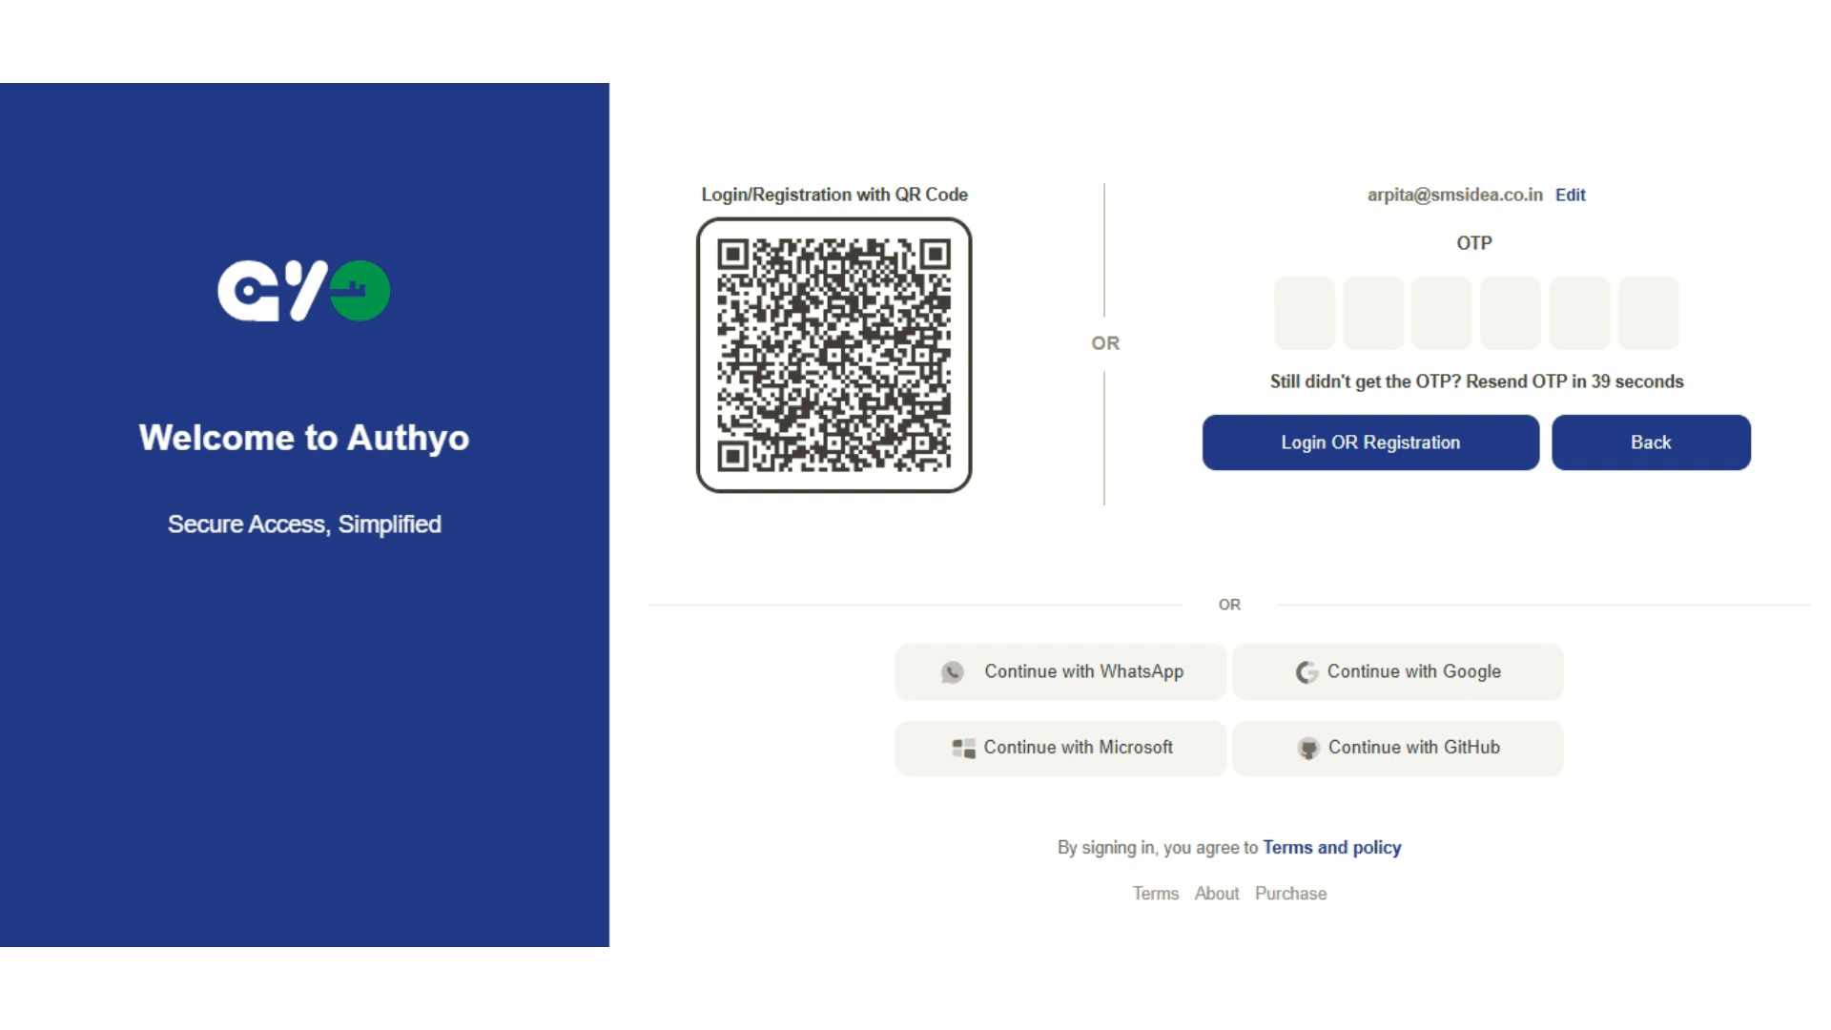
pyautogui.click(1305, 313)
pyautogui.hotkey('ctrl', 'v')
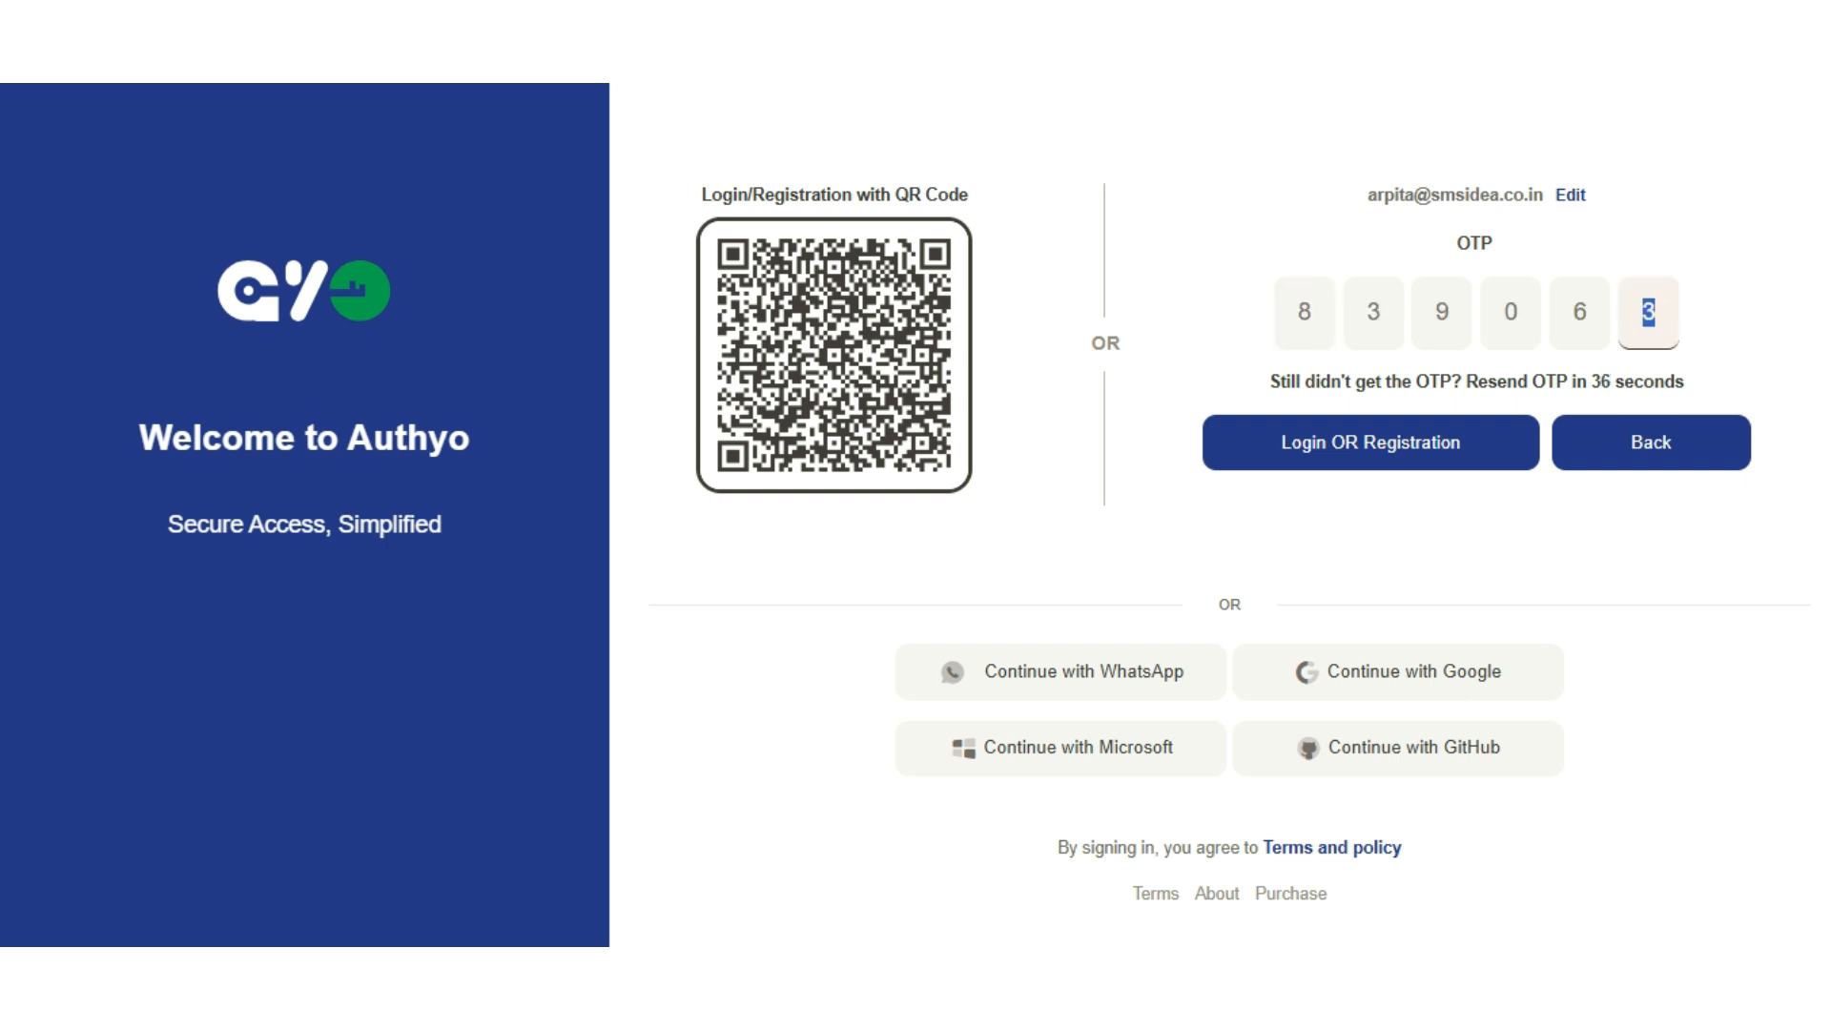
pyautogui.click(1370, 442)
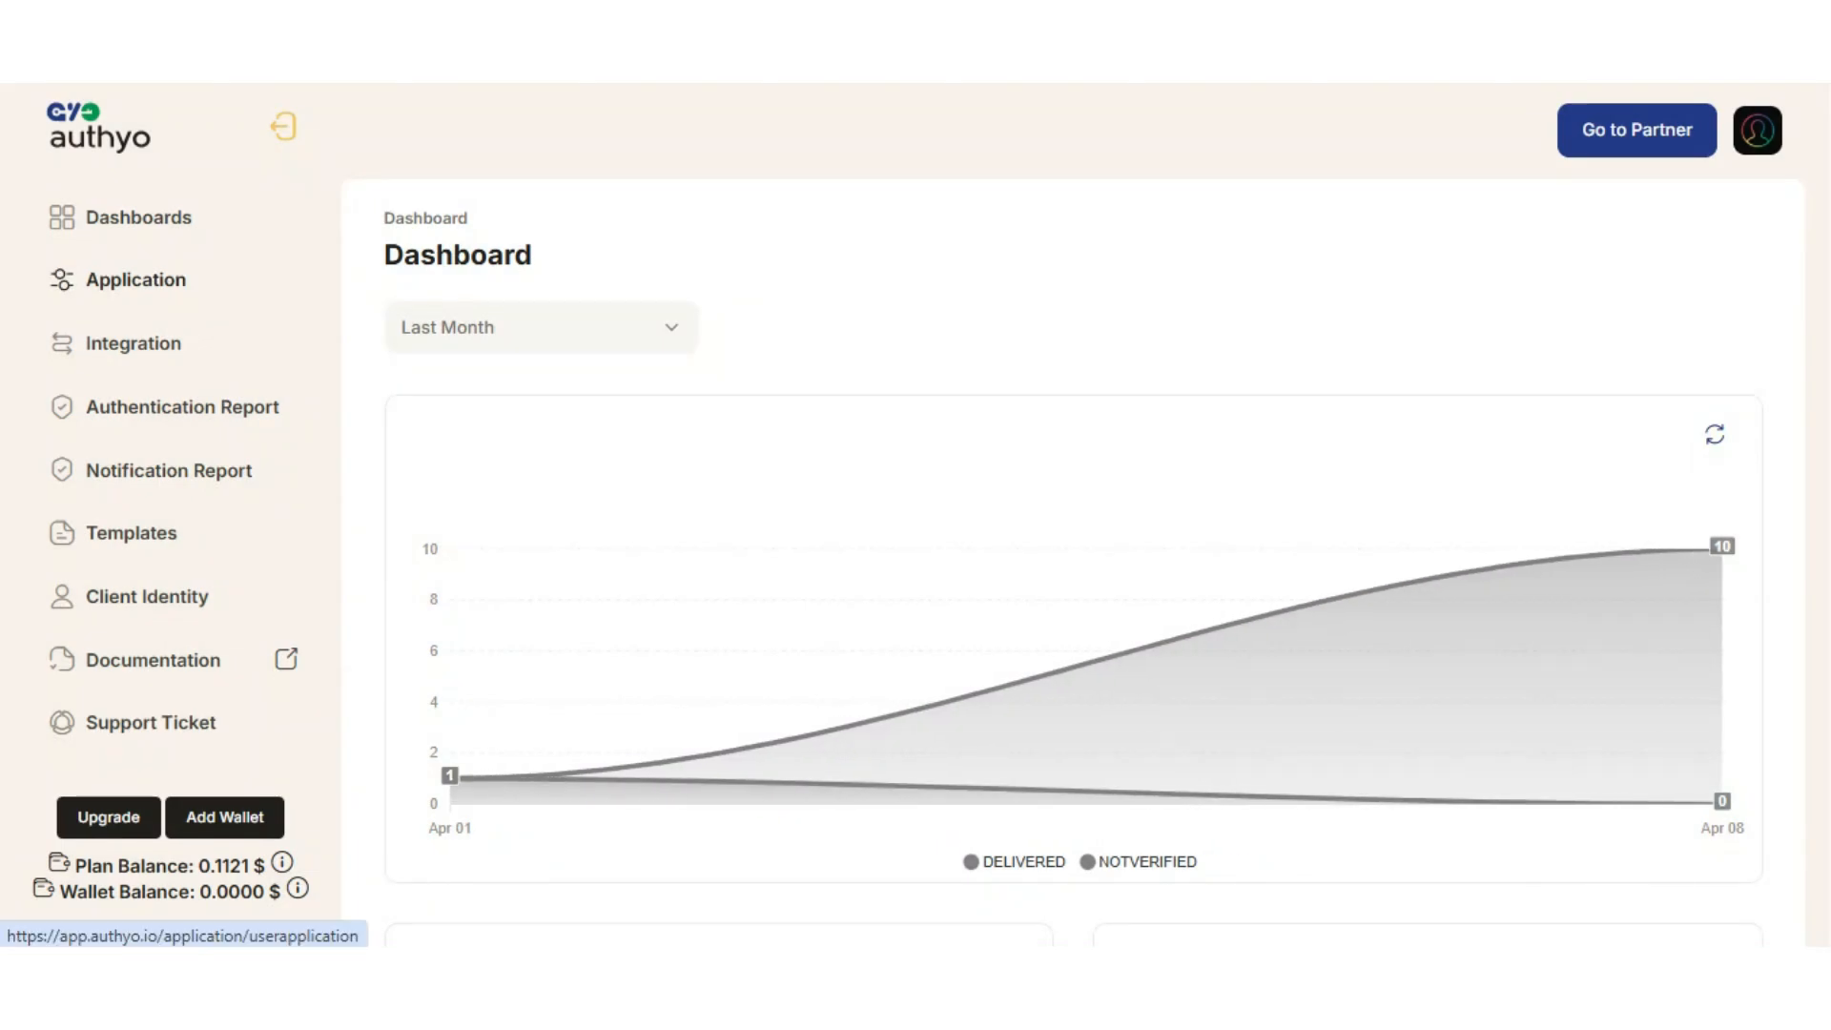
# Transfer the App ID, Client ID and Client Secret of the Authyo application into the WordPress plugin's API credentials.
pyautogui.click(136, 280)
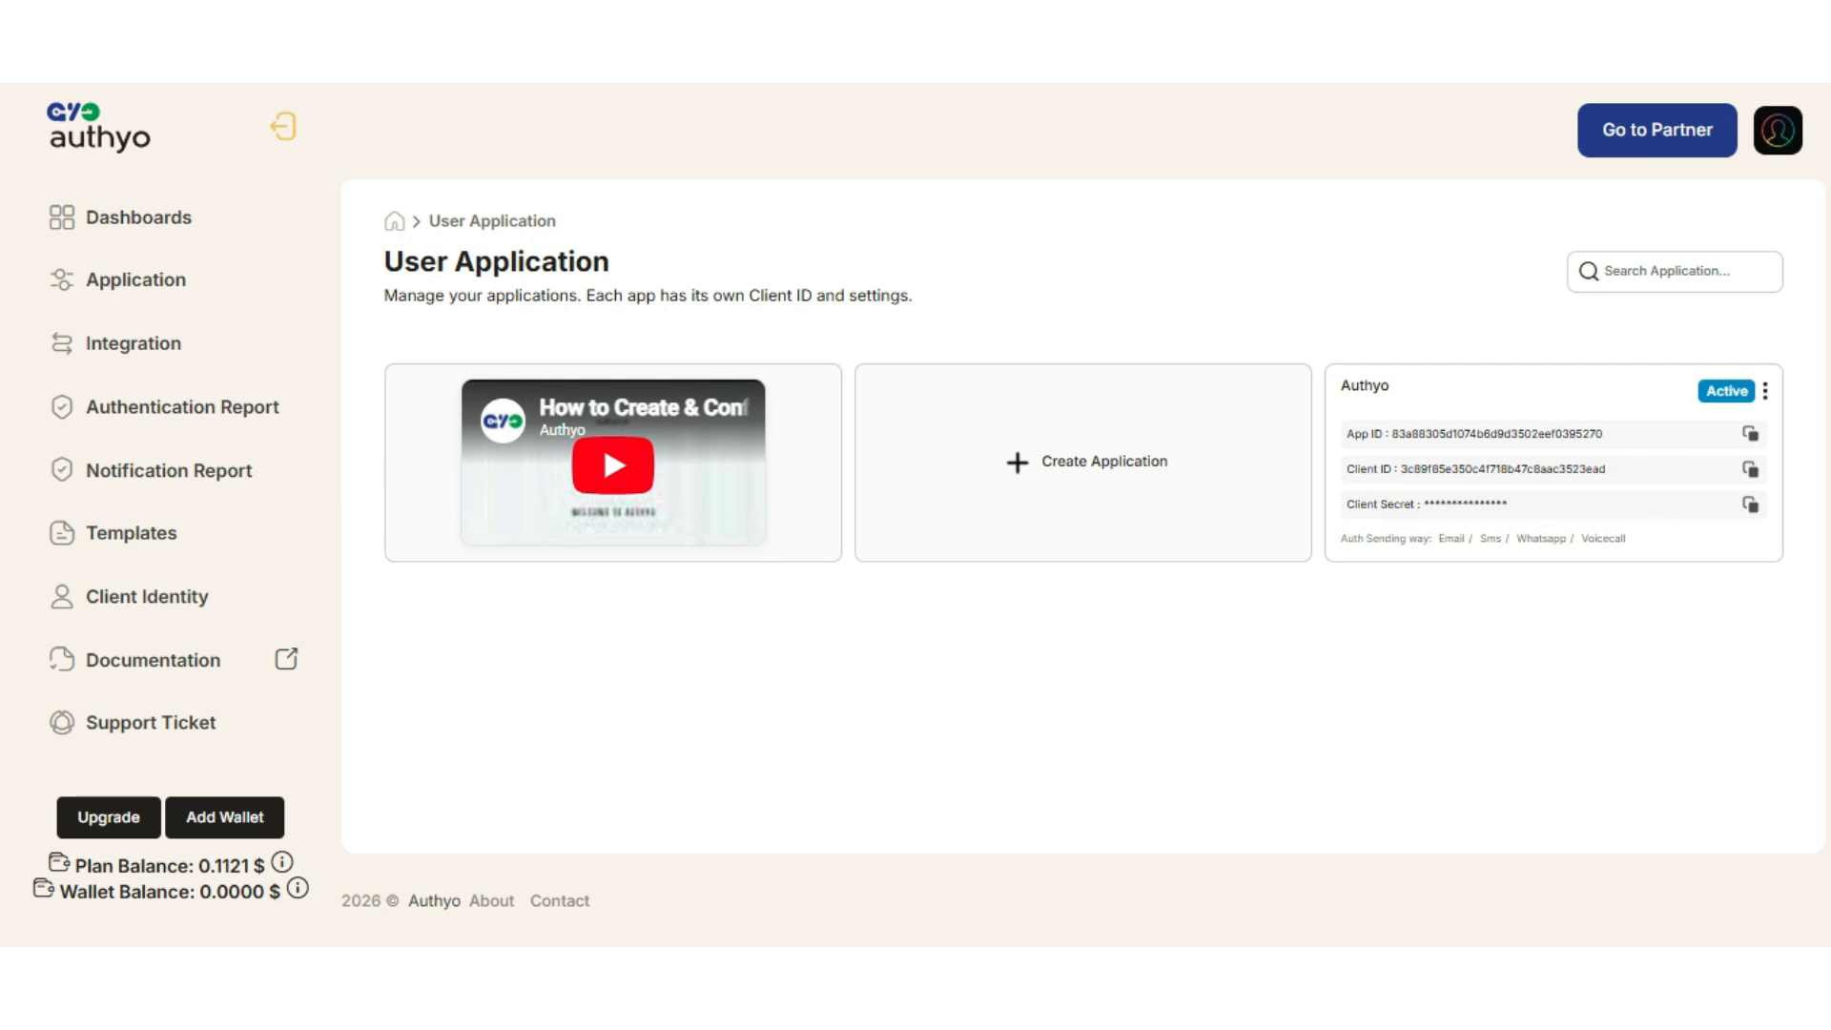
pyautogui.tripleClick(1474, 433)
pyautogui.tripleClick(1474, 469)
pyautogui.tripleClick(1443, 504)
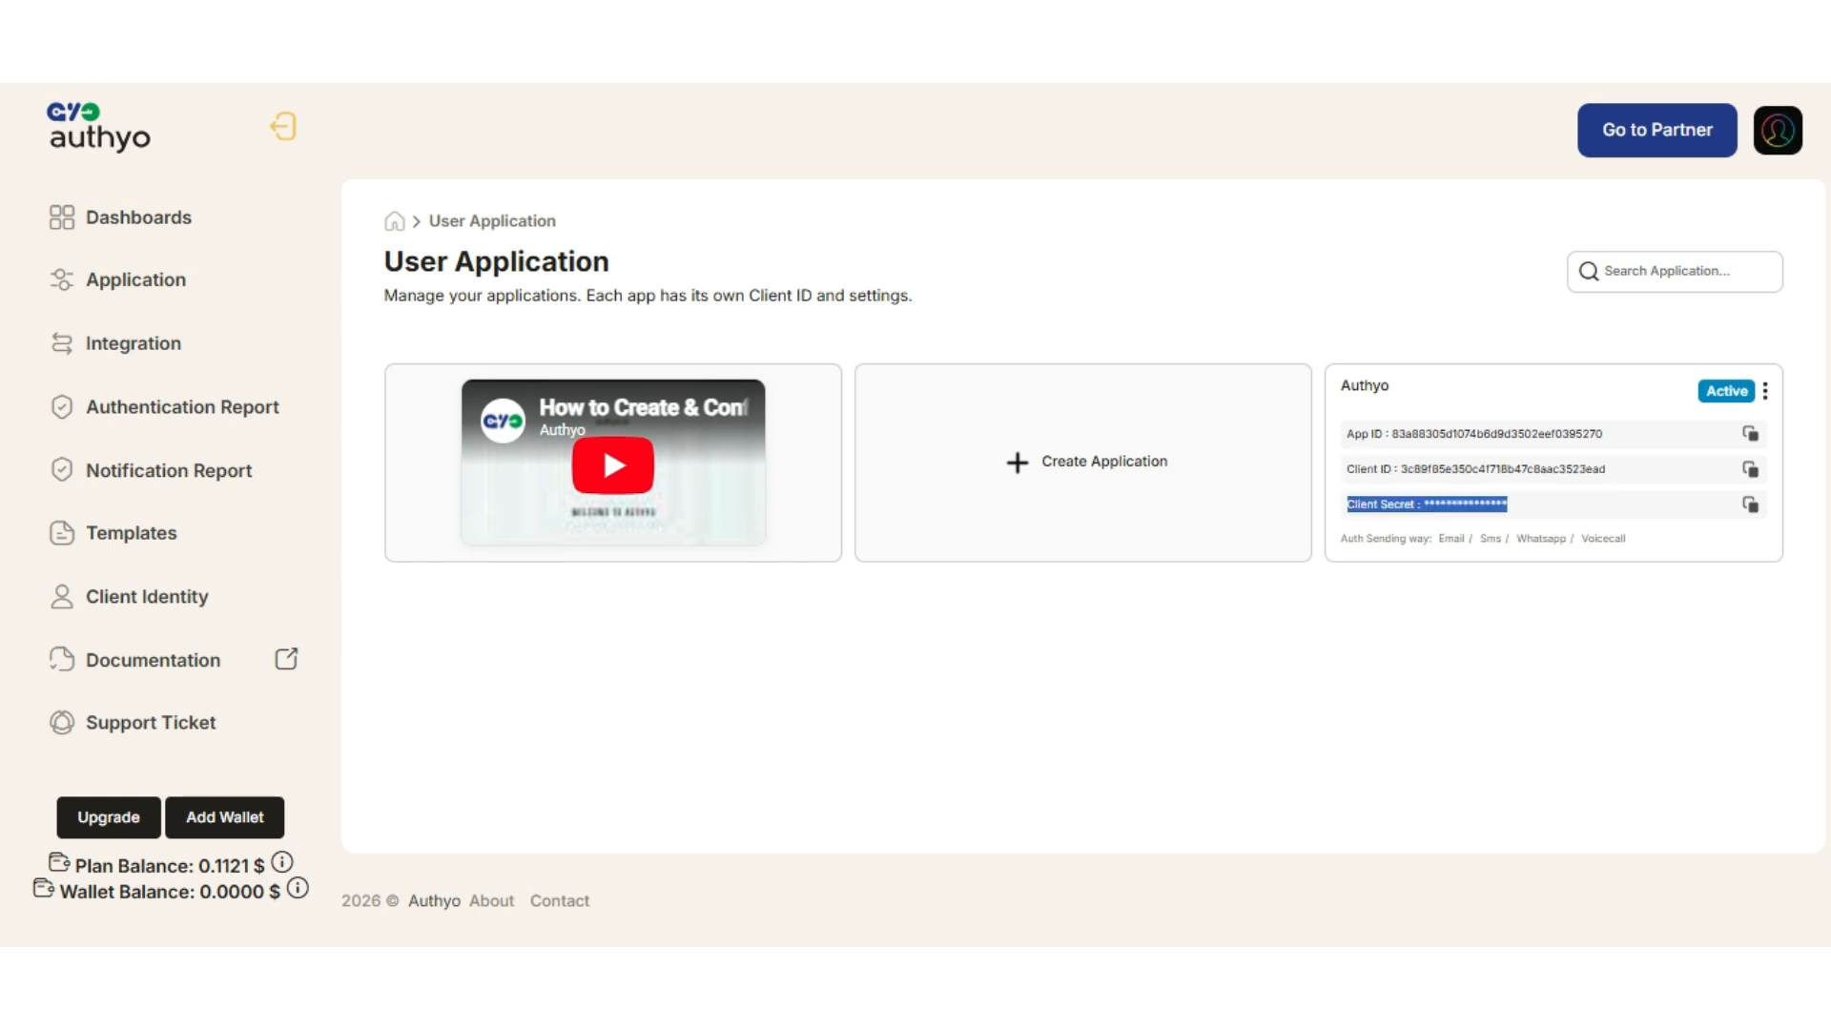
pyautogui.click(1442, 505)
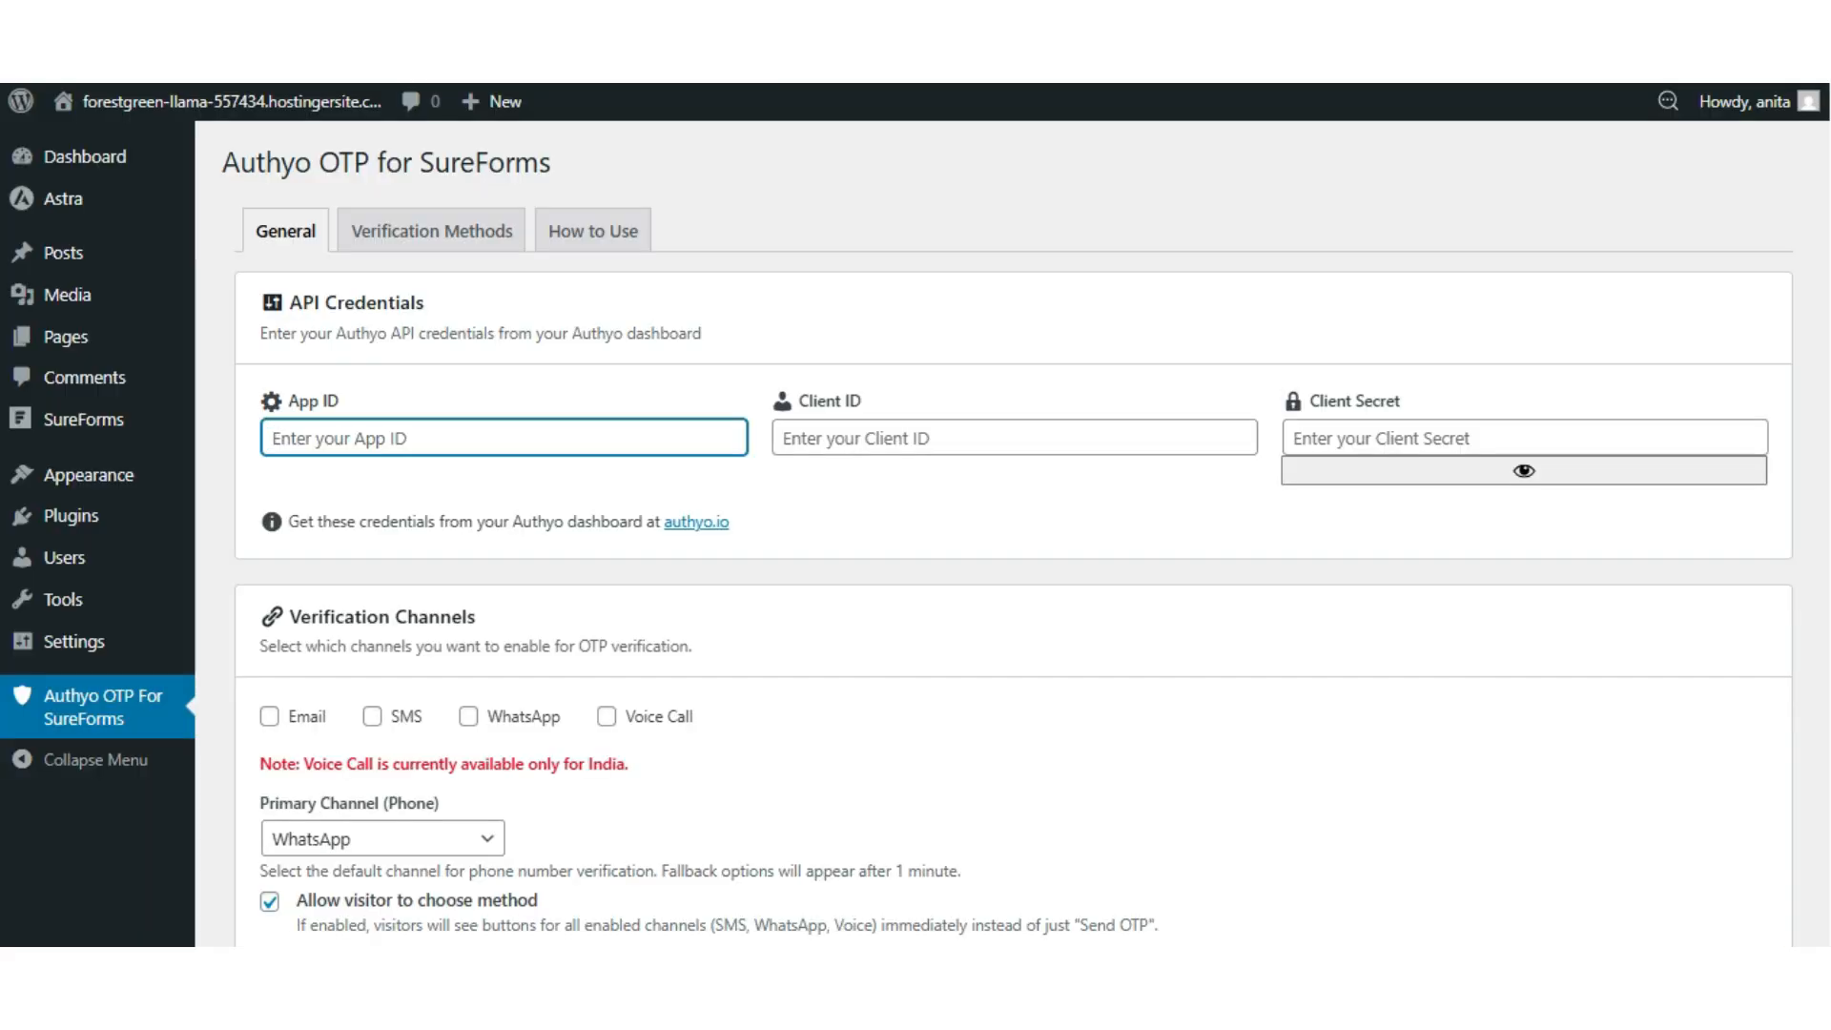
pyautogui.hotkey('ctrl', 'v')
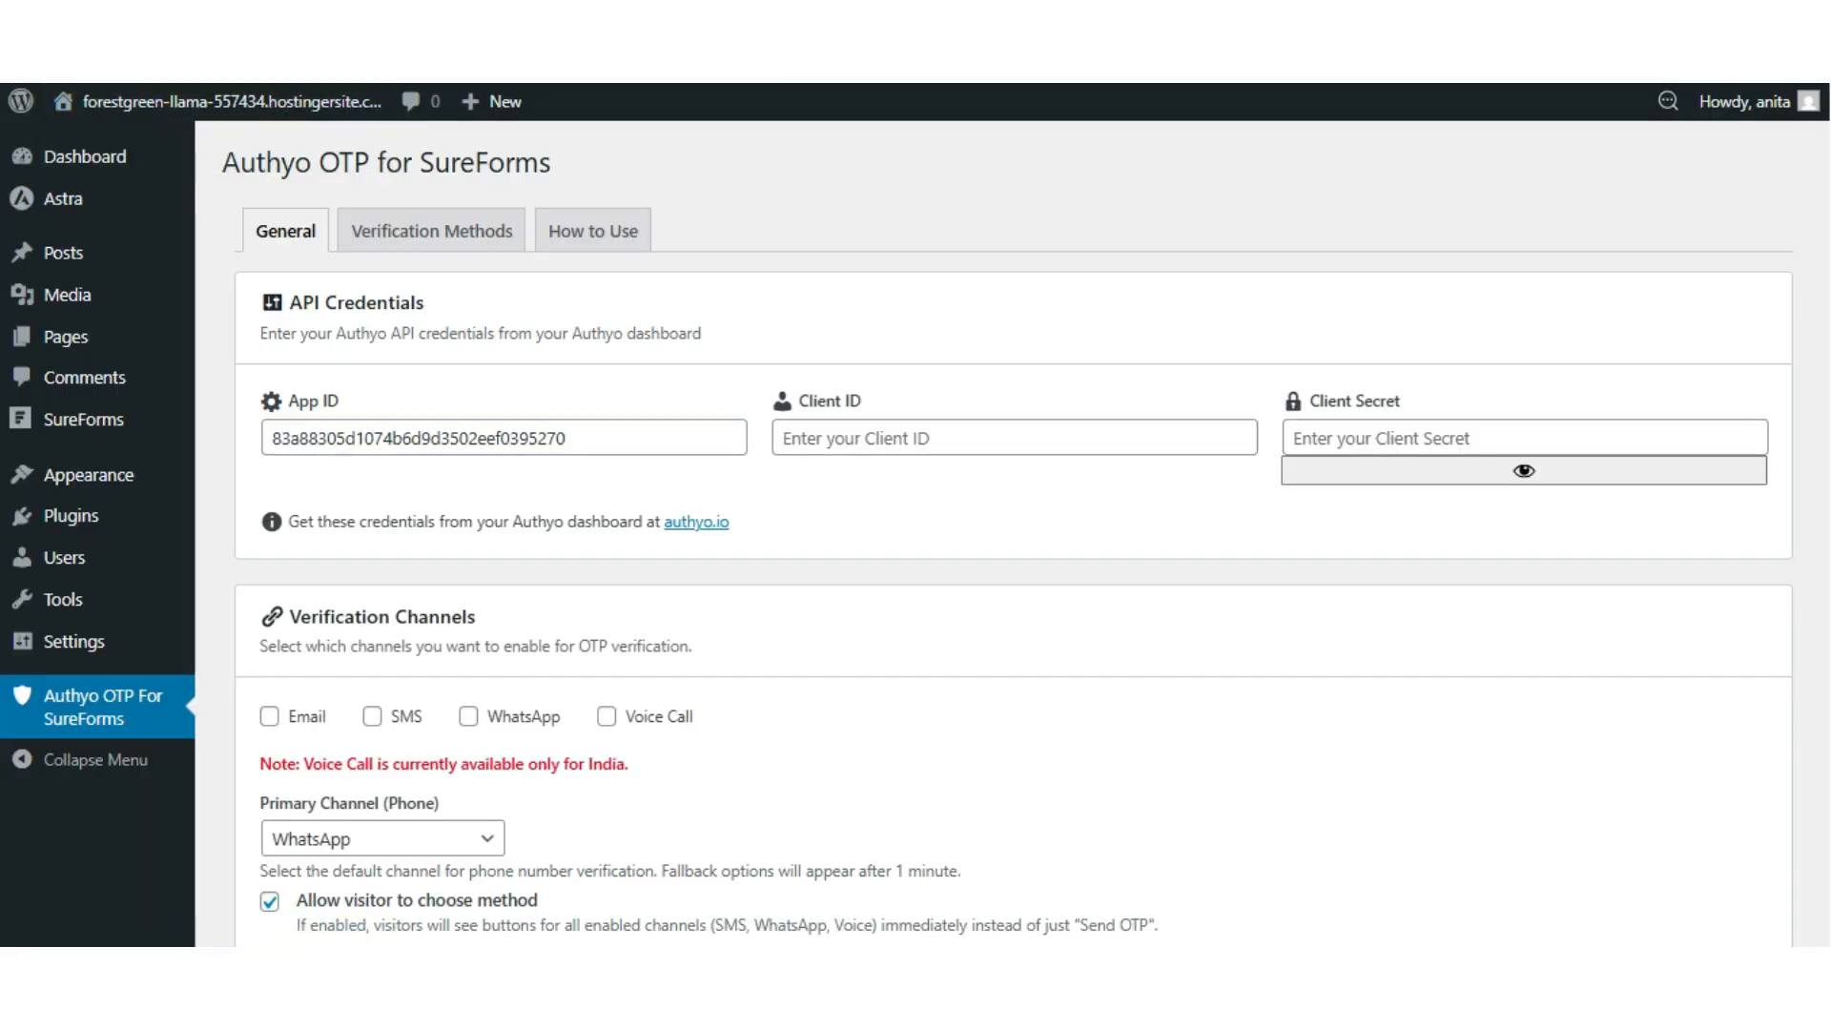
pyautogui.click(1014, 437)
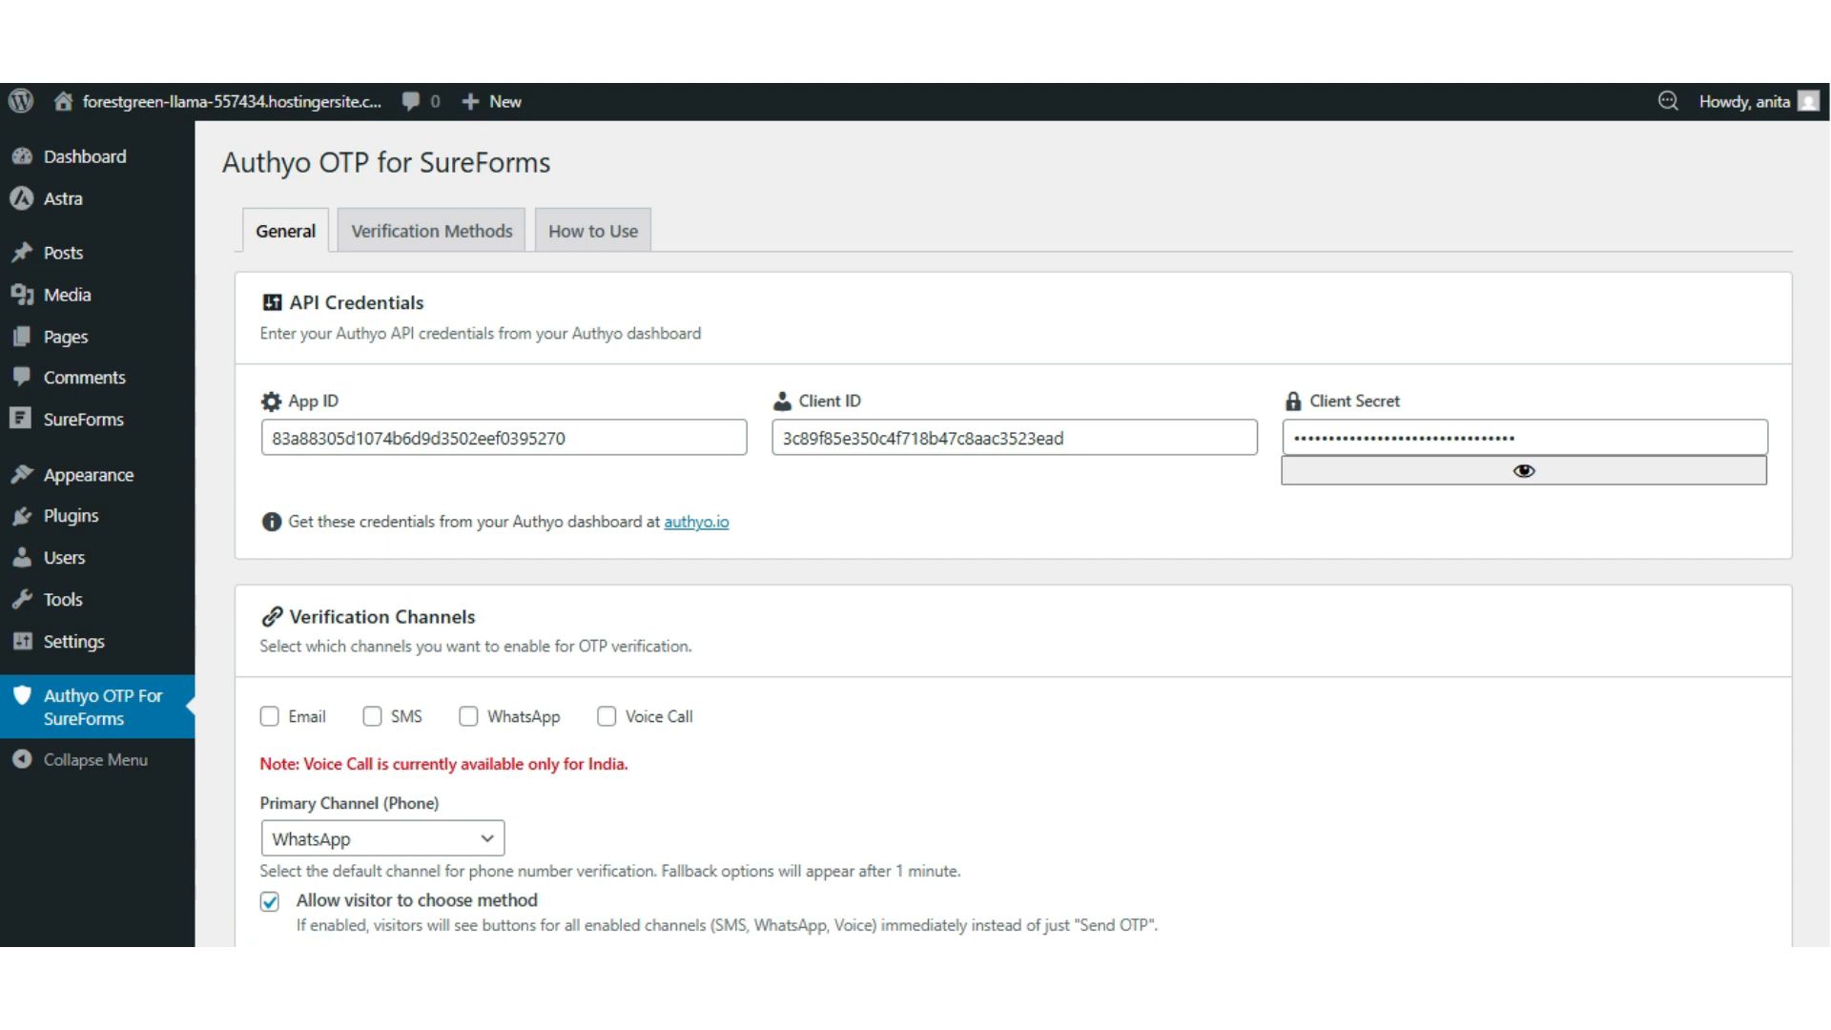
# Enable Email, SMS, WhatsApp and Voice Call as OTP verification channels.
pyautogui.scroll(-1, 1011, 534)
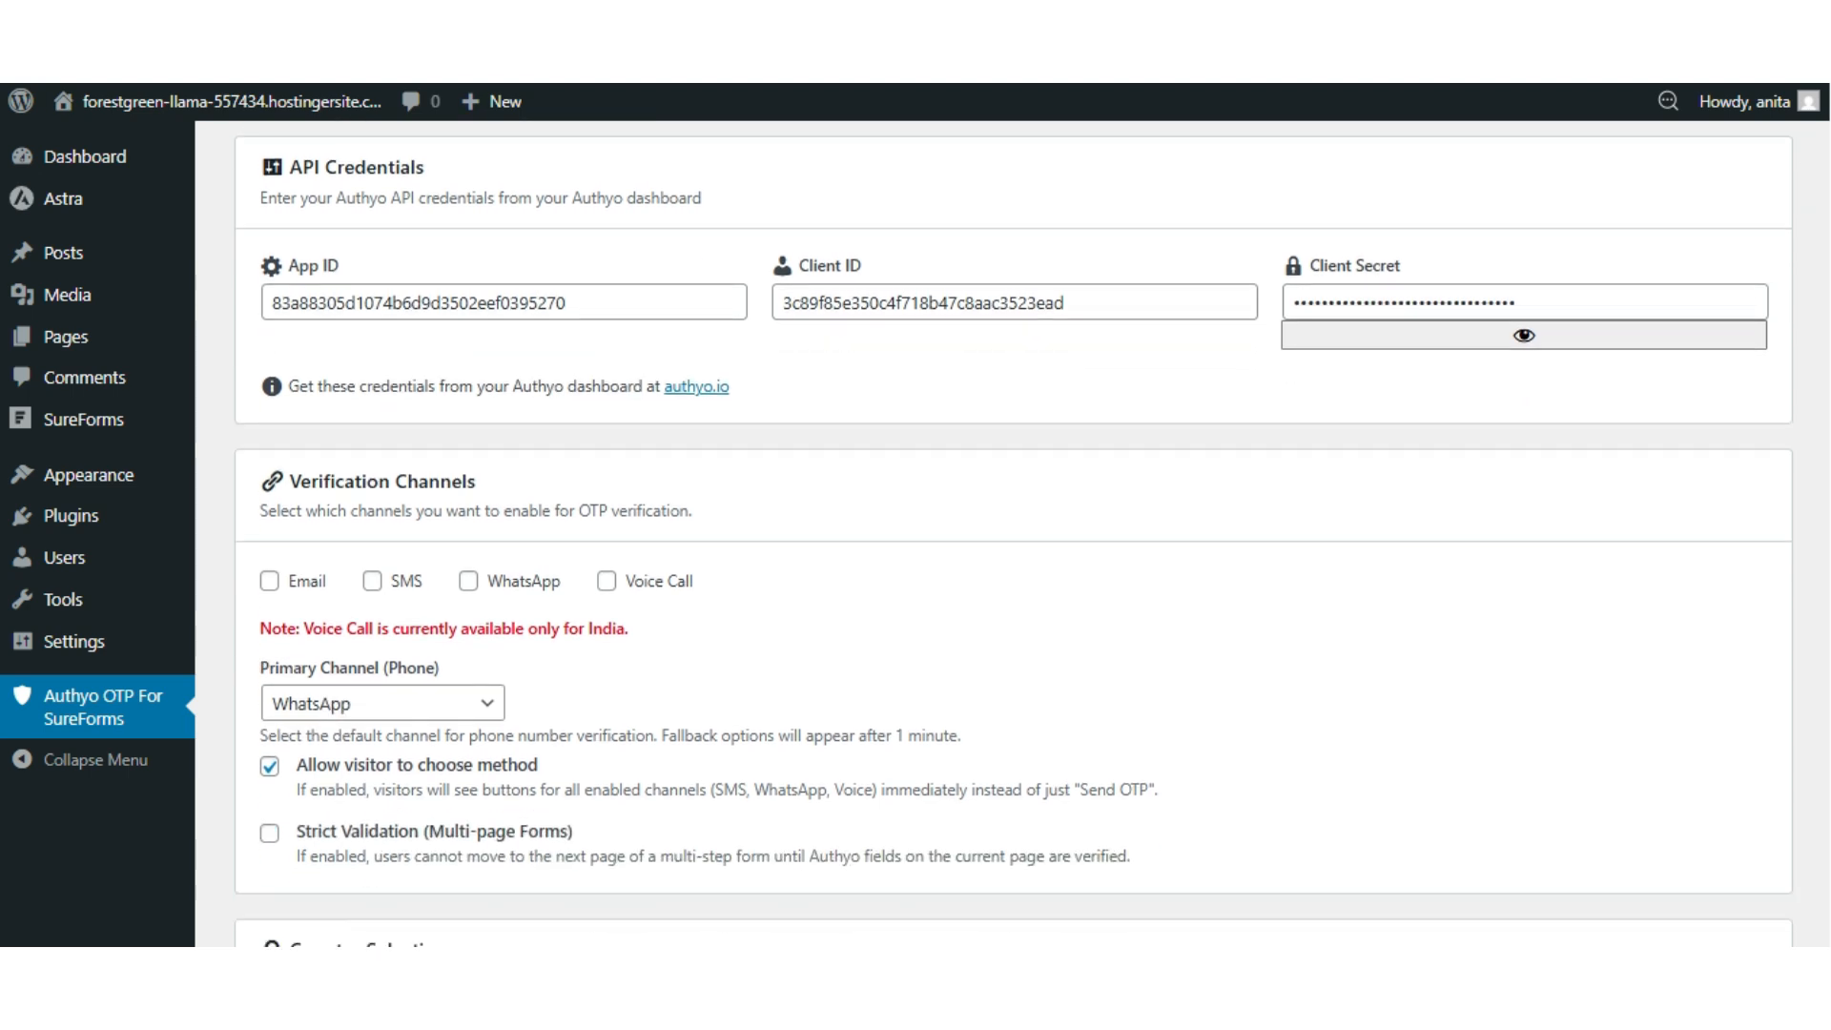
pyautogui.tripleClick(381, 481)
pyautogui.click(496, 481)
pyautogui.click(270, 581)
pyautogui.click(372, 581)
pyautogui.click(468, 581)
pyautogui.click(606, 581)
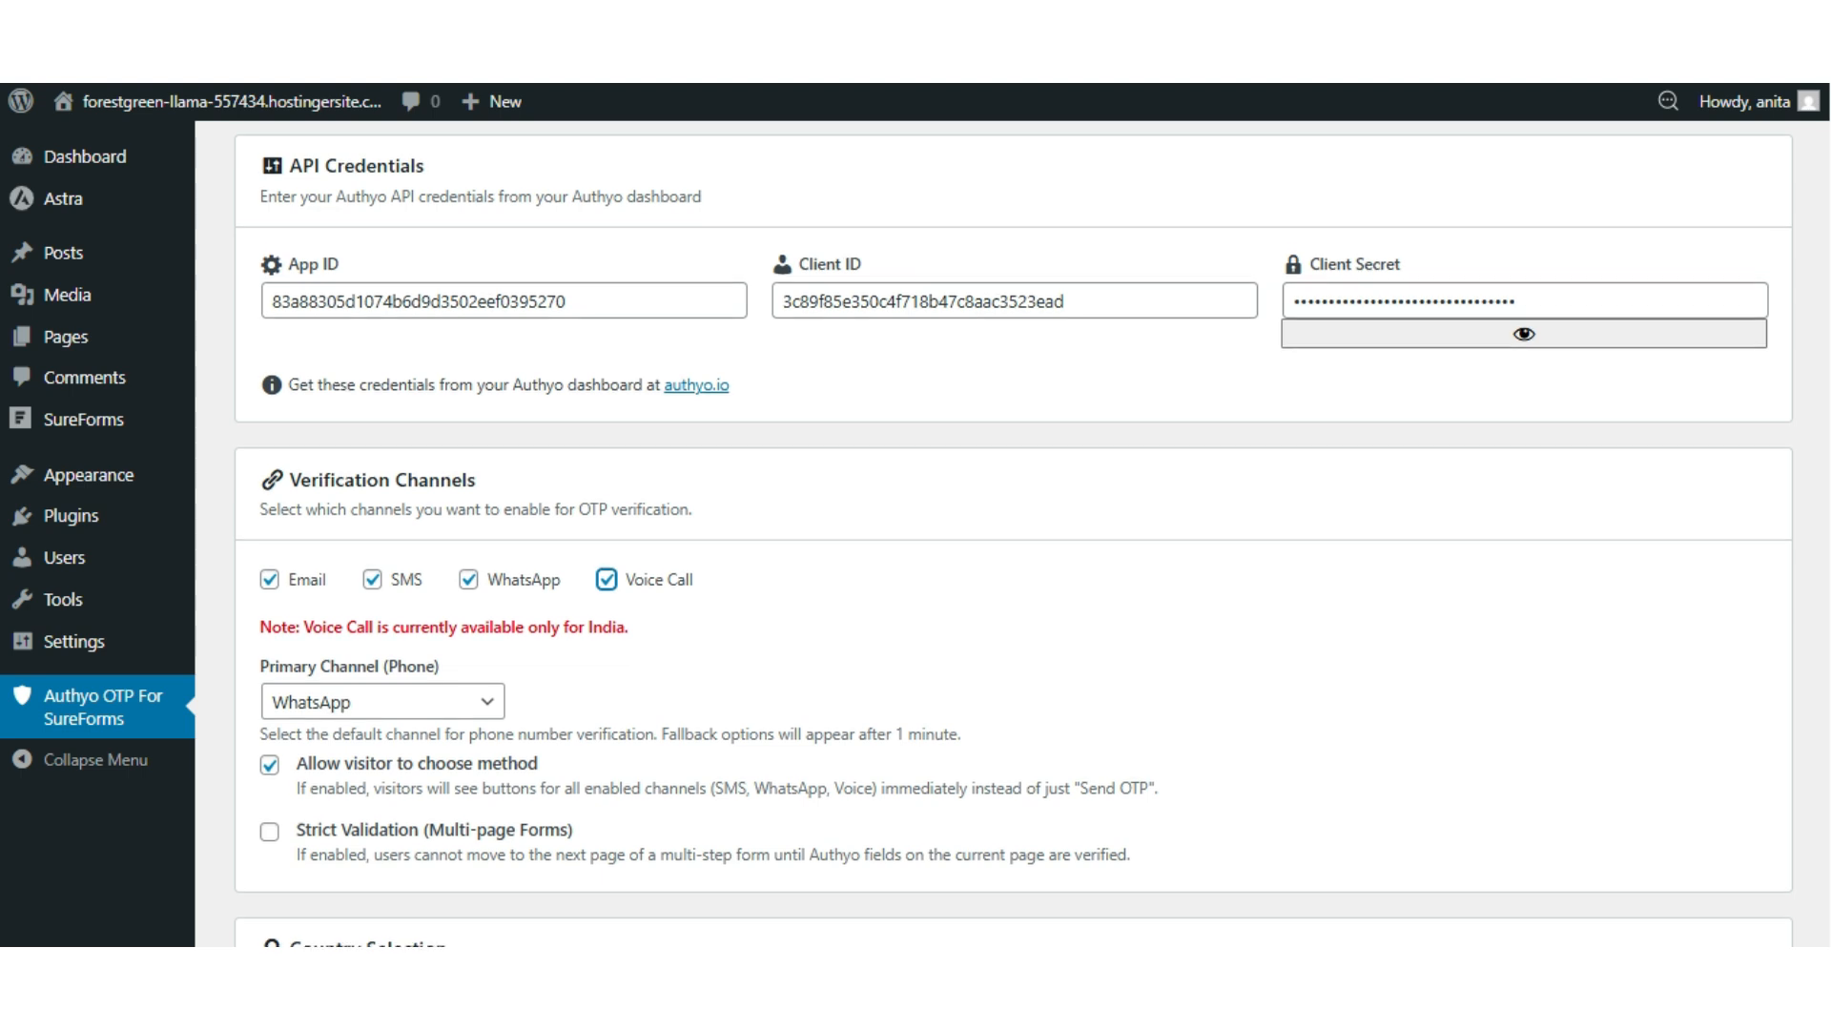
# Set the primary phone verification channel to SMS.
pyautogui.scroll(-2, 1012, 534)
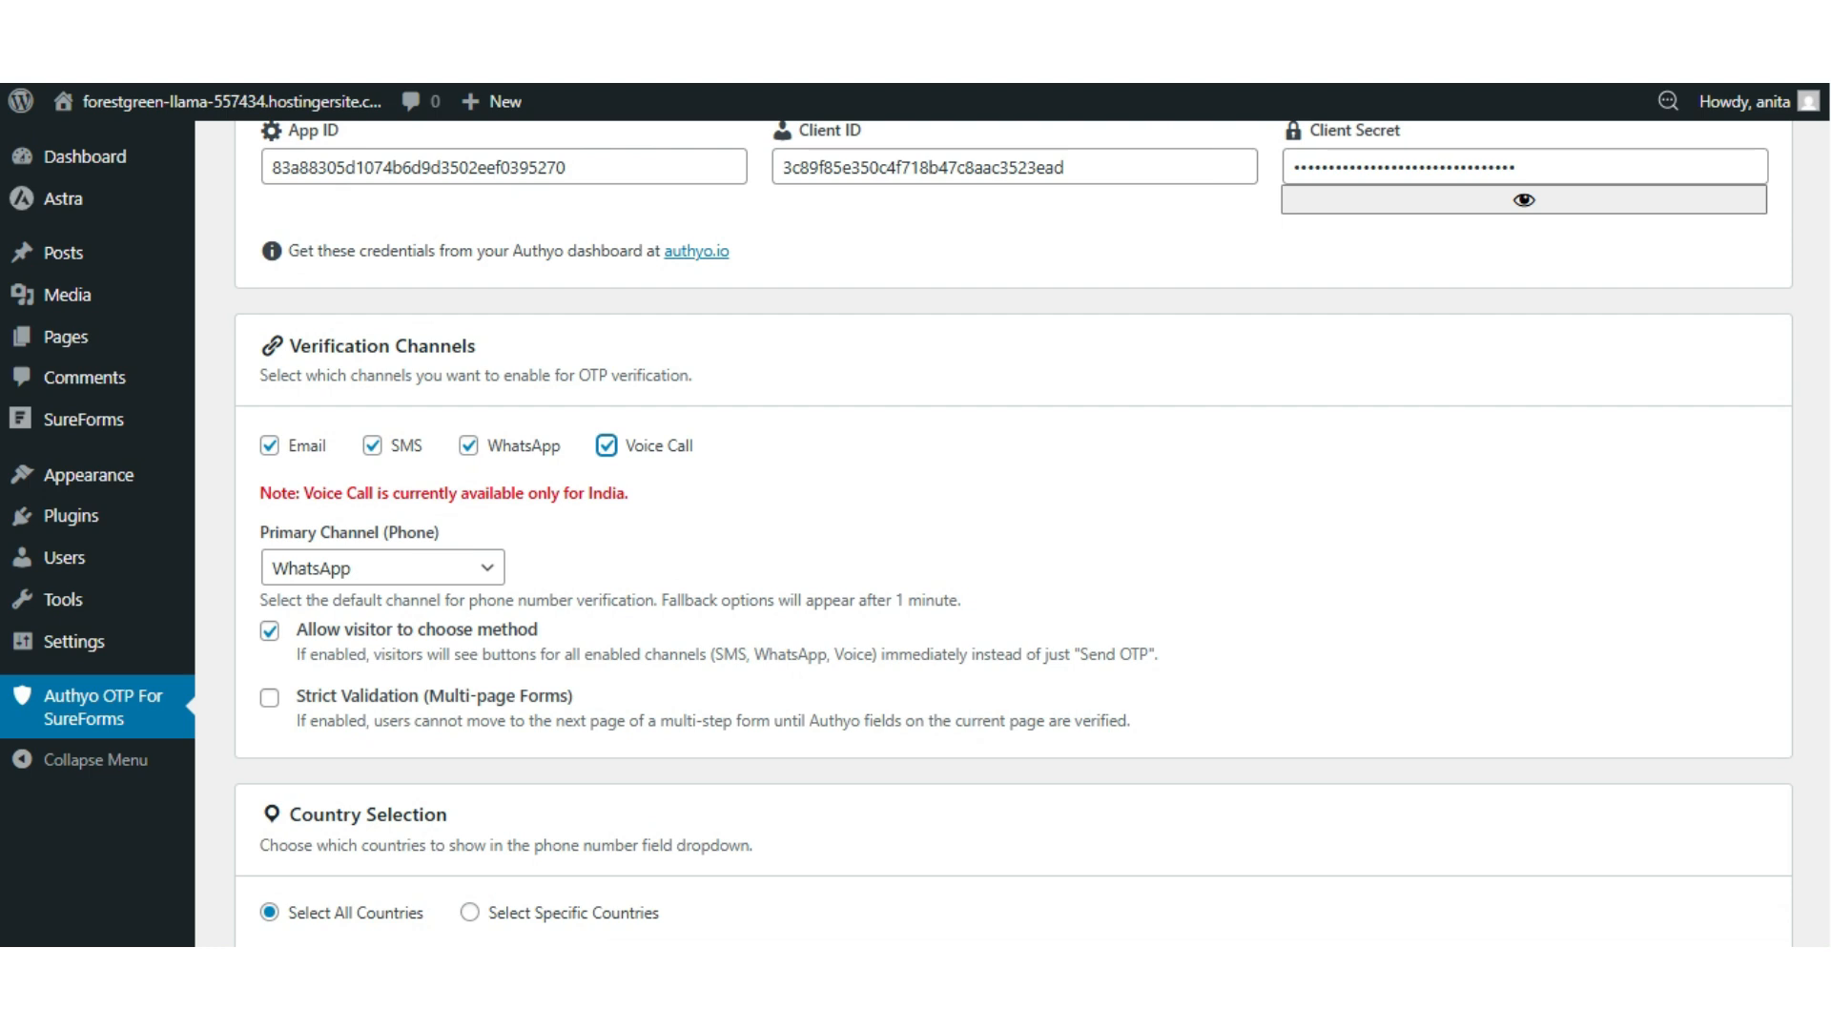
pyautogui.click(381, 567)
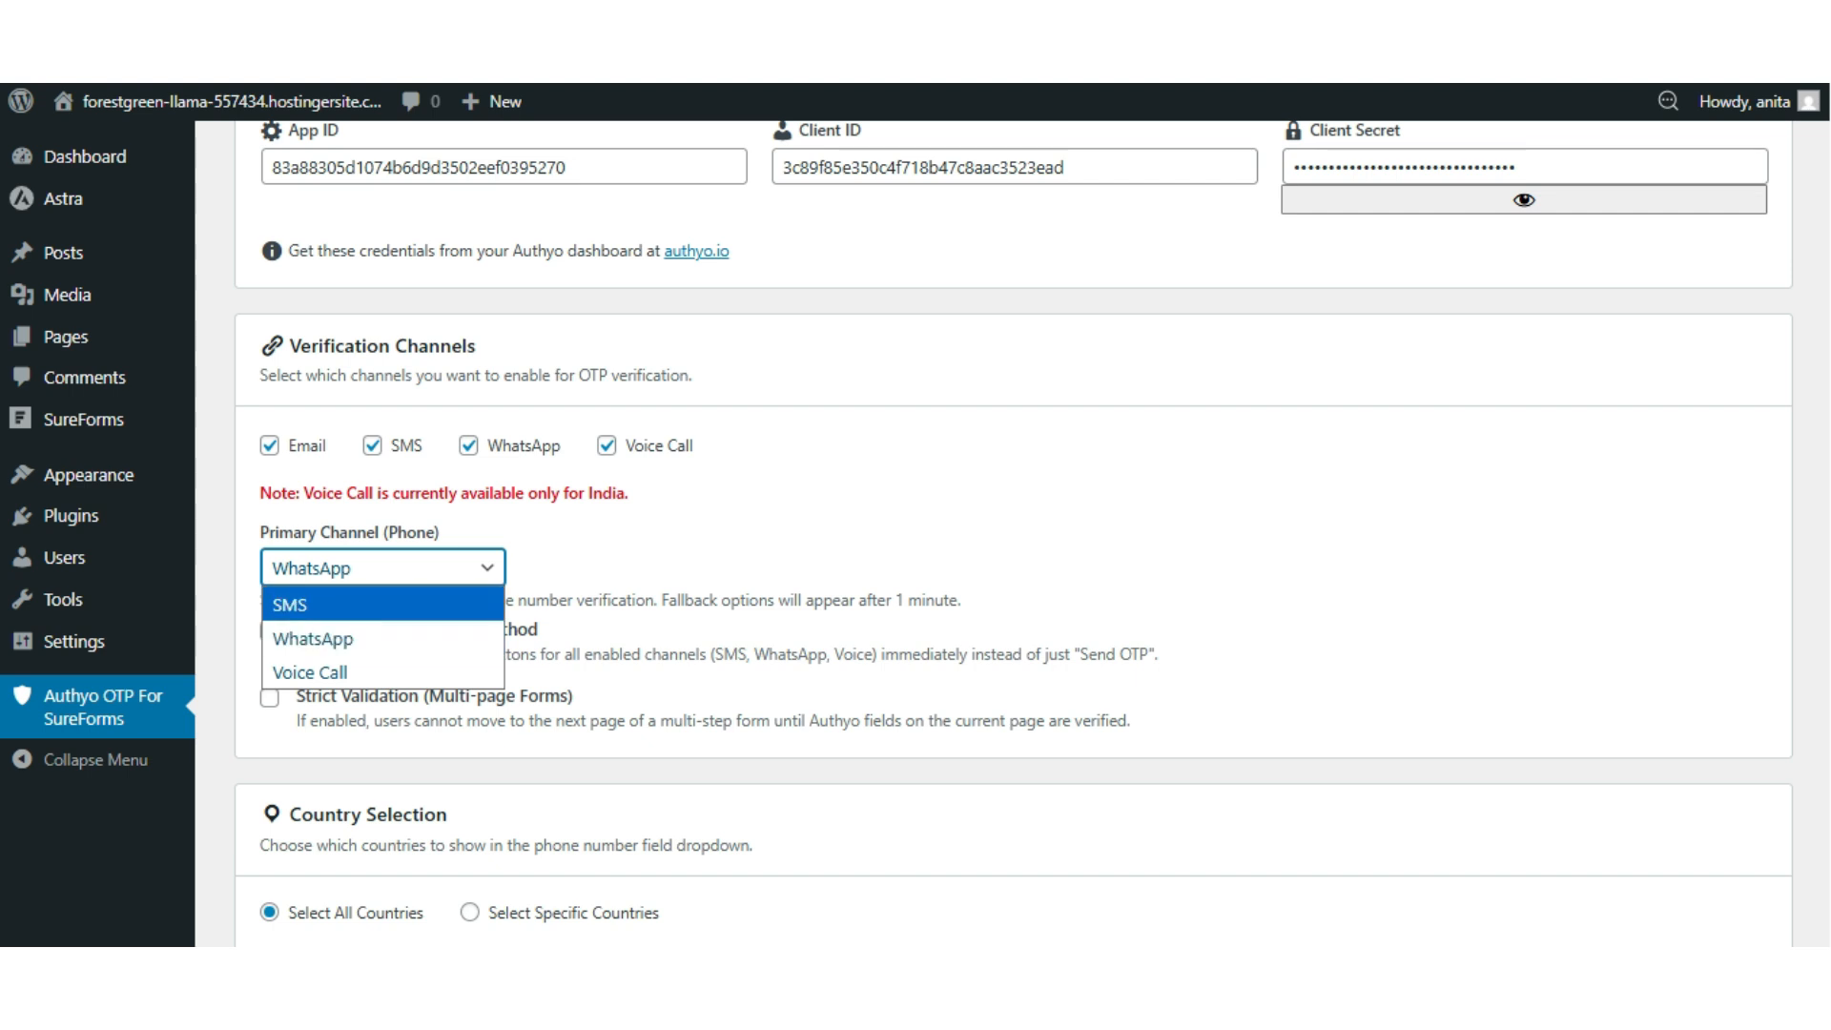
pyautogui.click(381, 605)
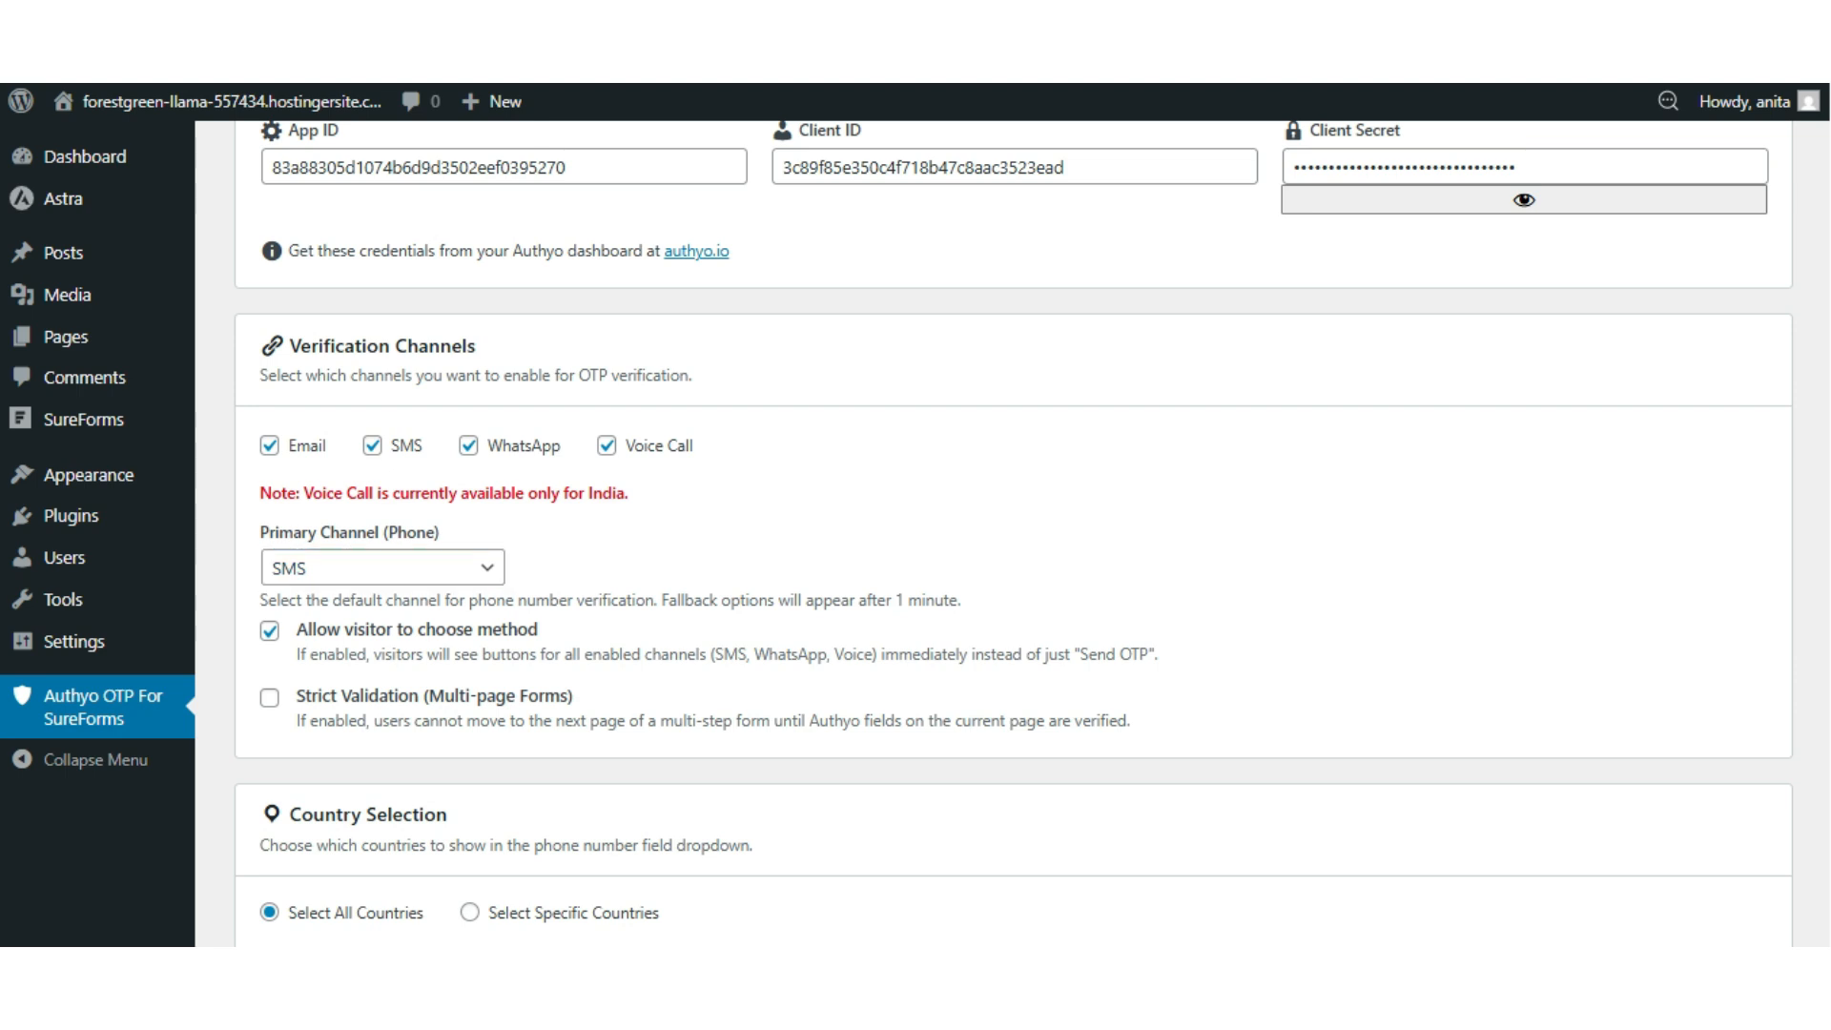
# Try limiting the phone number field's country selection to India (+91) only.
pyautogui.scroll(-5, 1013, 534)
pyautogui.tripleClick(367, 273)
pyautogui.click(447, 274)
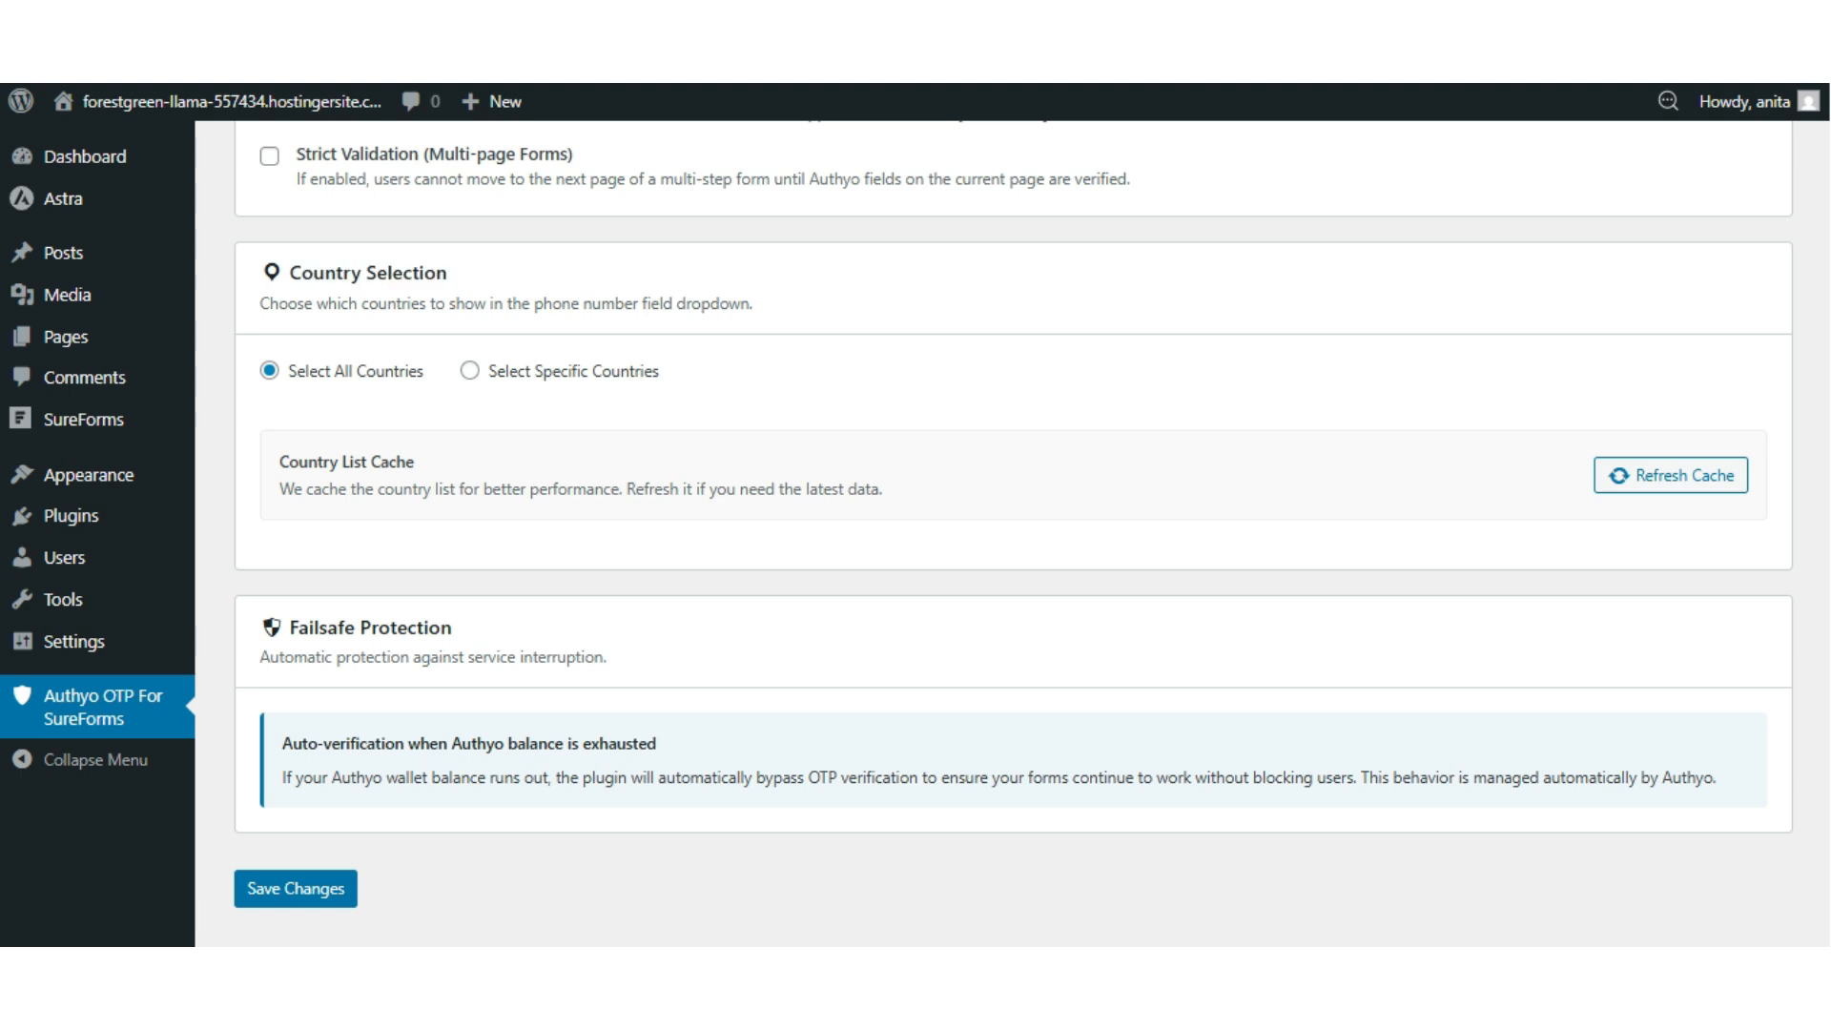
pyautogui.press('Tab')
pyautogui.click(470, 371)
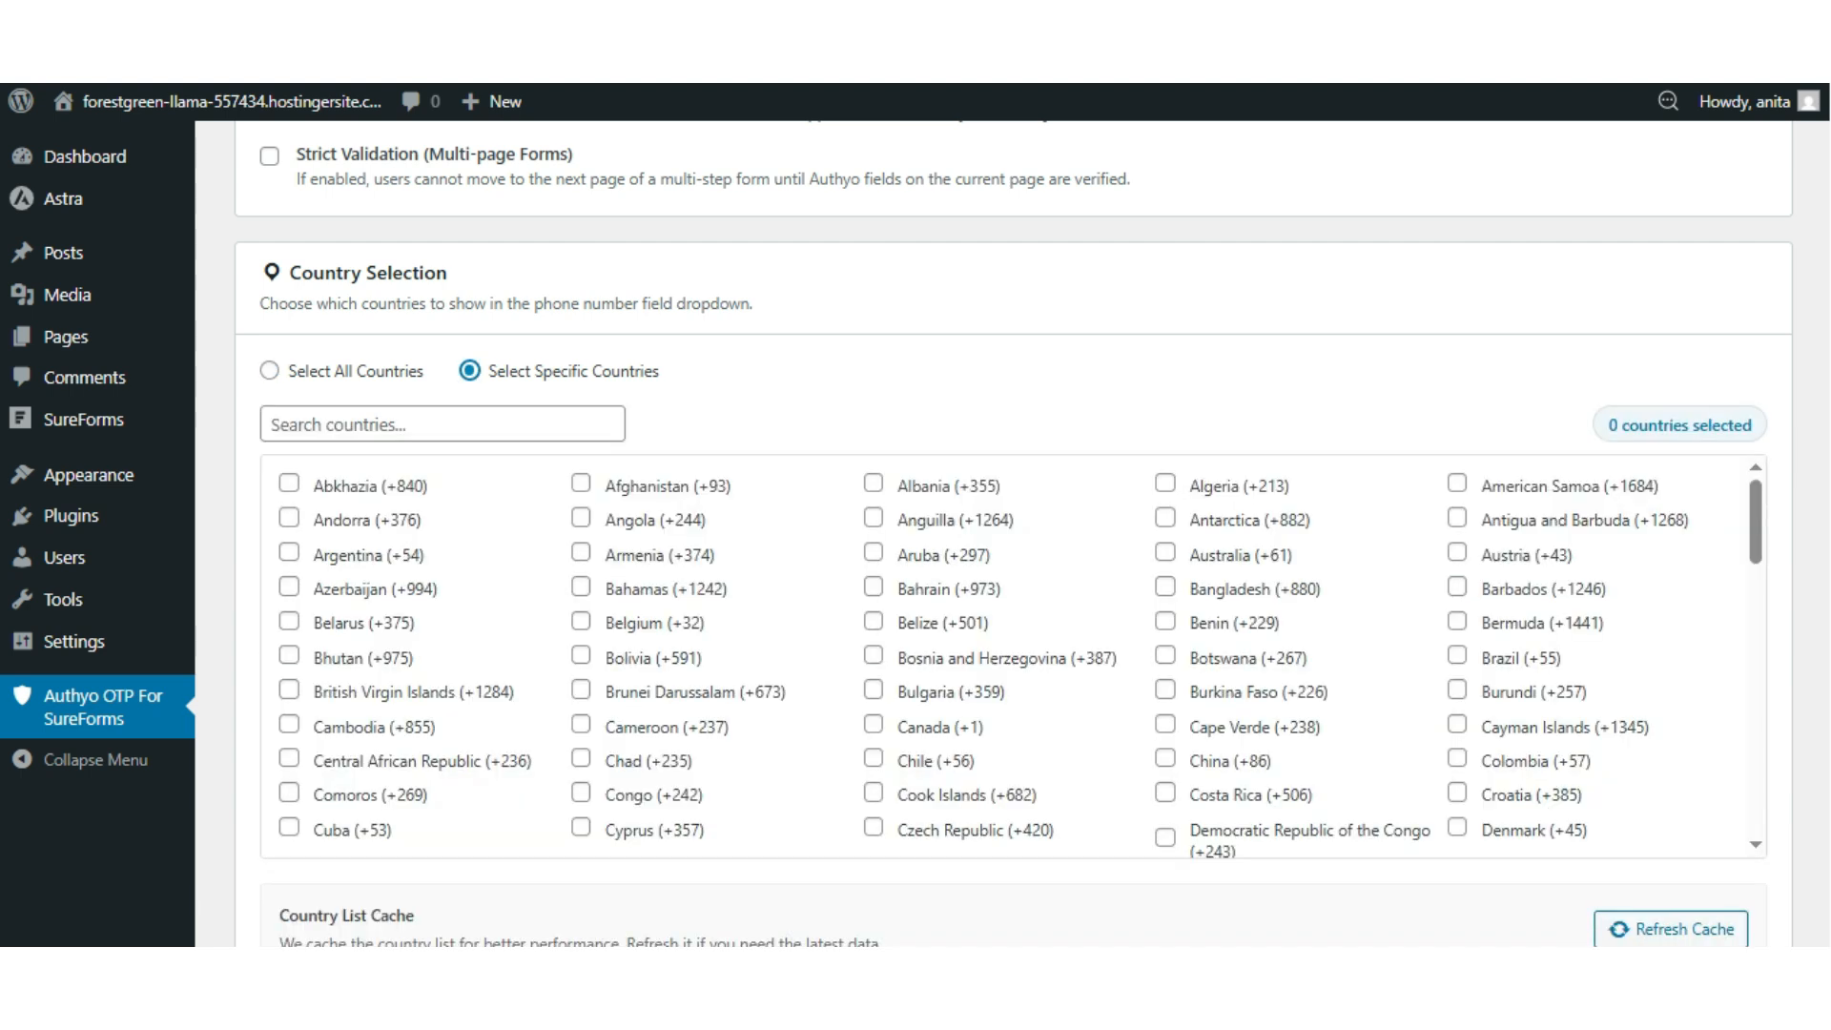
pyautogui.click(442, 424)
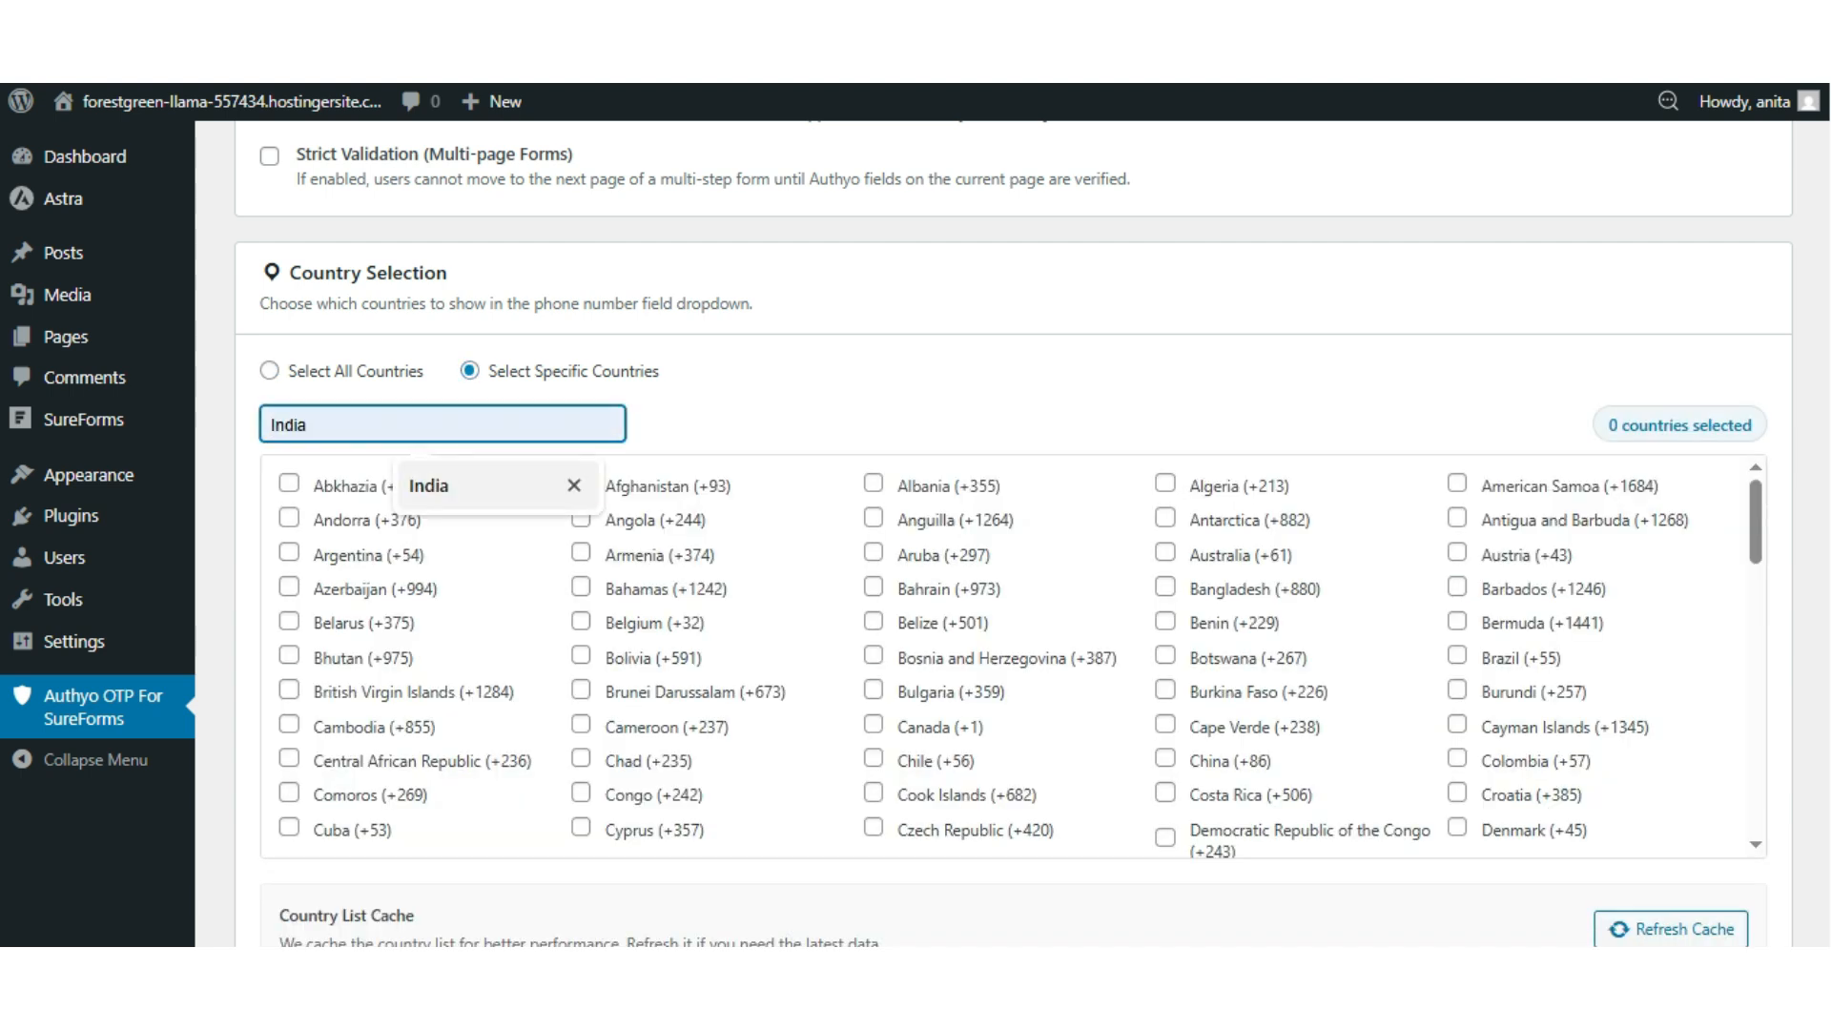
pyautogui.click(438, 485)
pyautogui.click(288, 484)
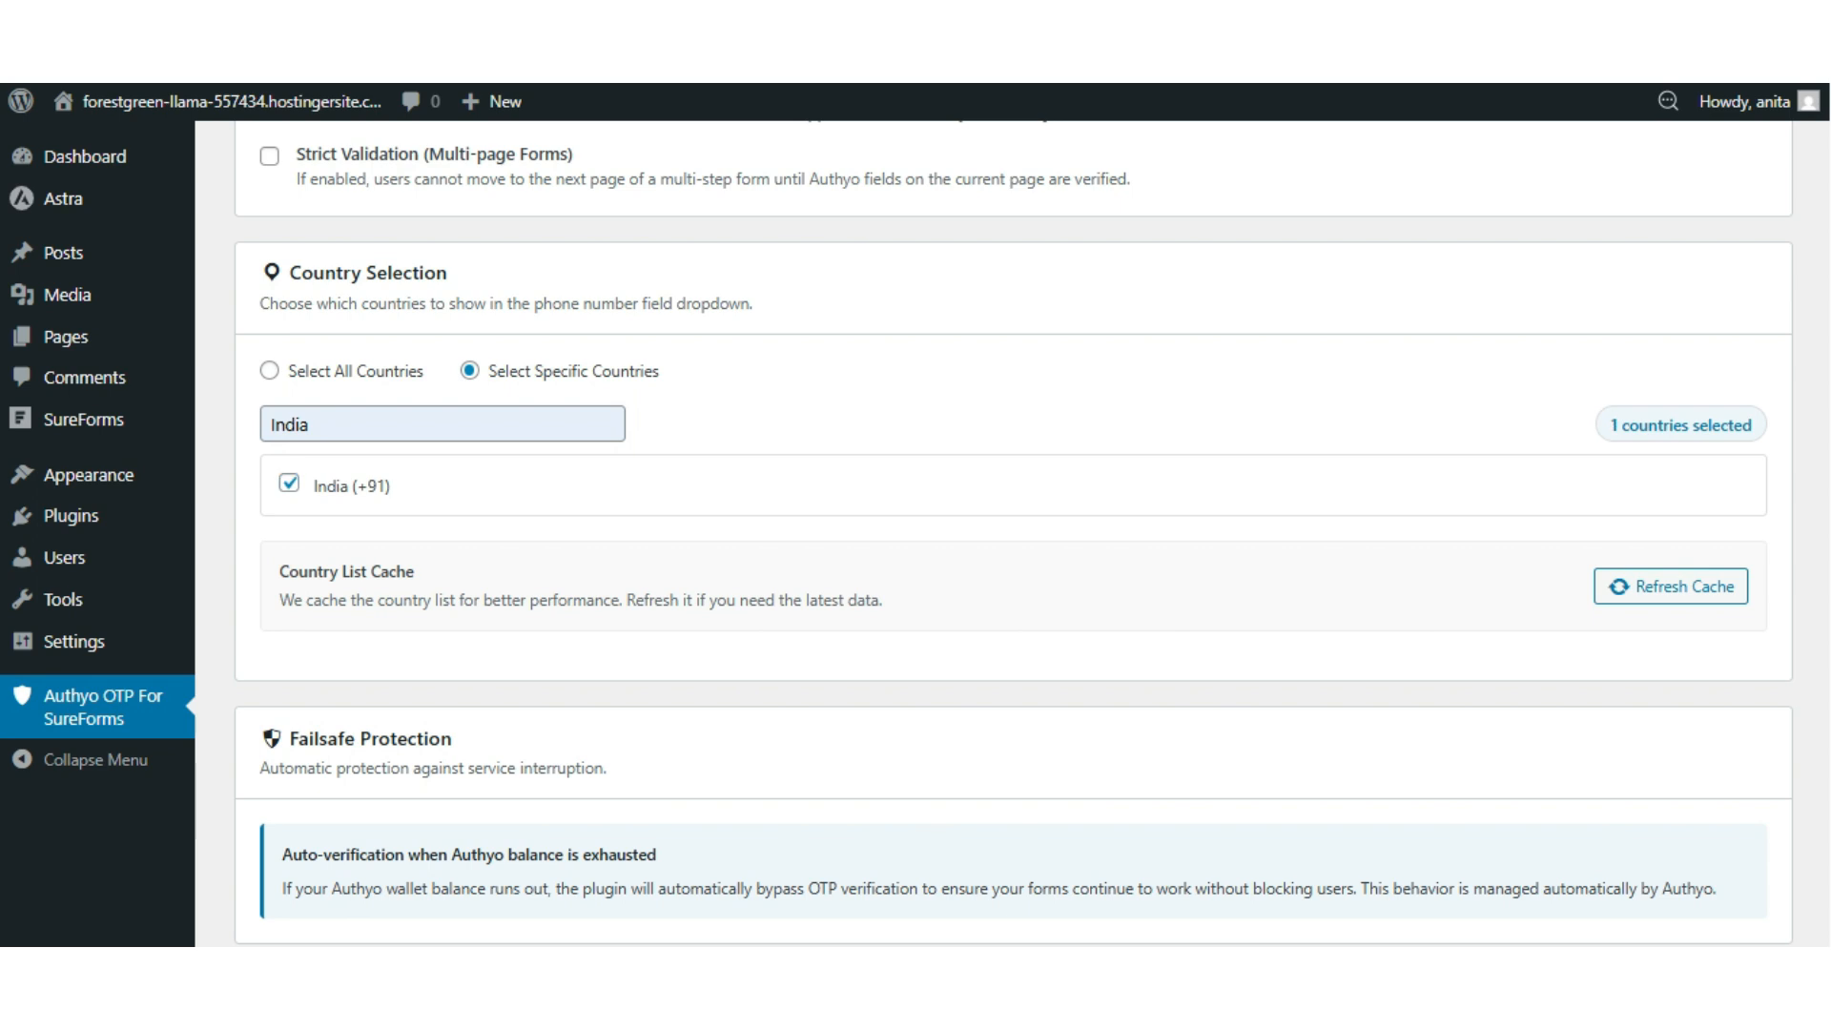
# Set the country selection to all countries and save the general plugin settings.
pyautogui.click(270, 371)
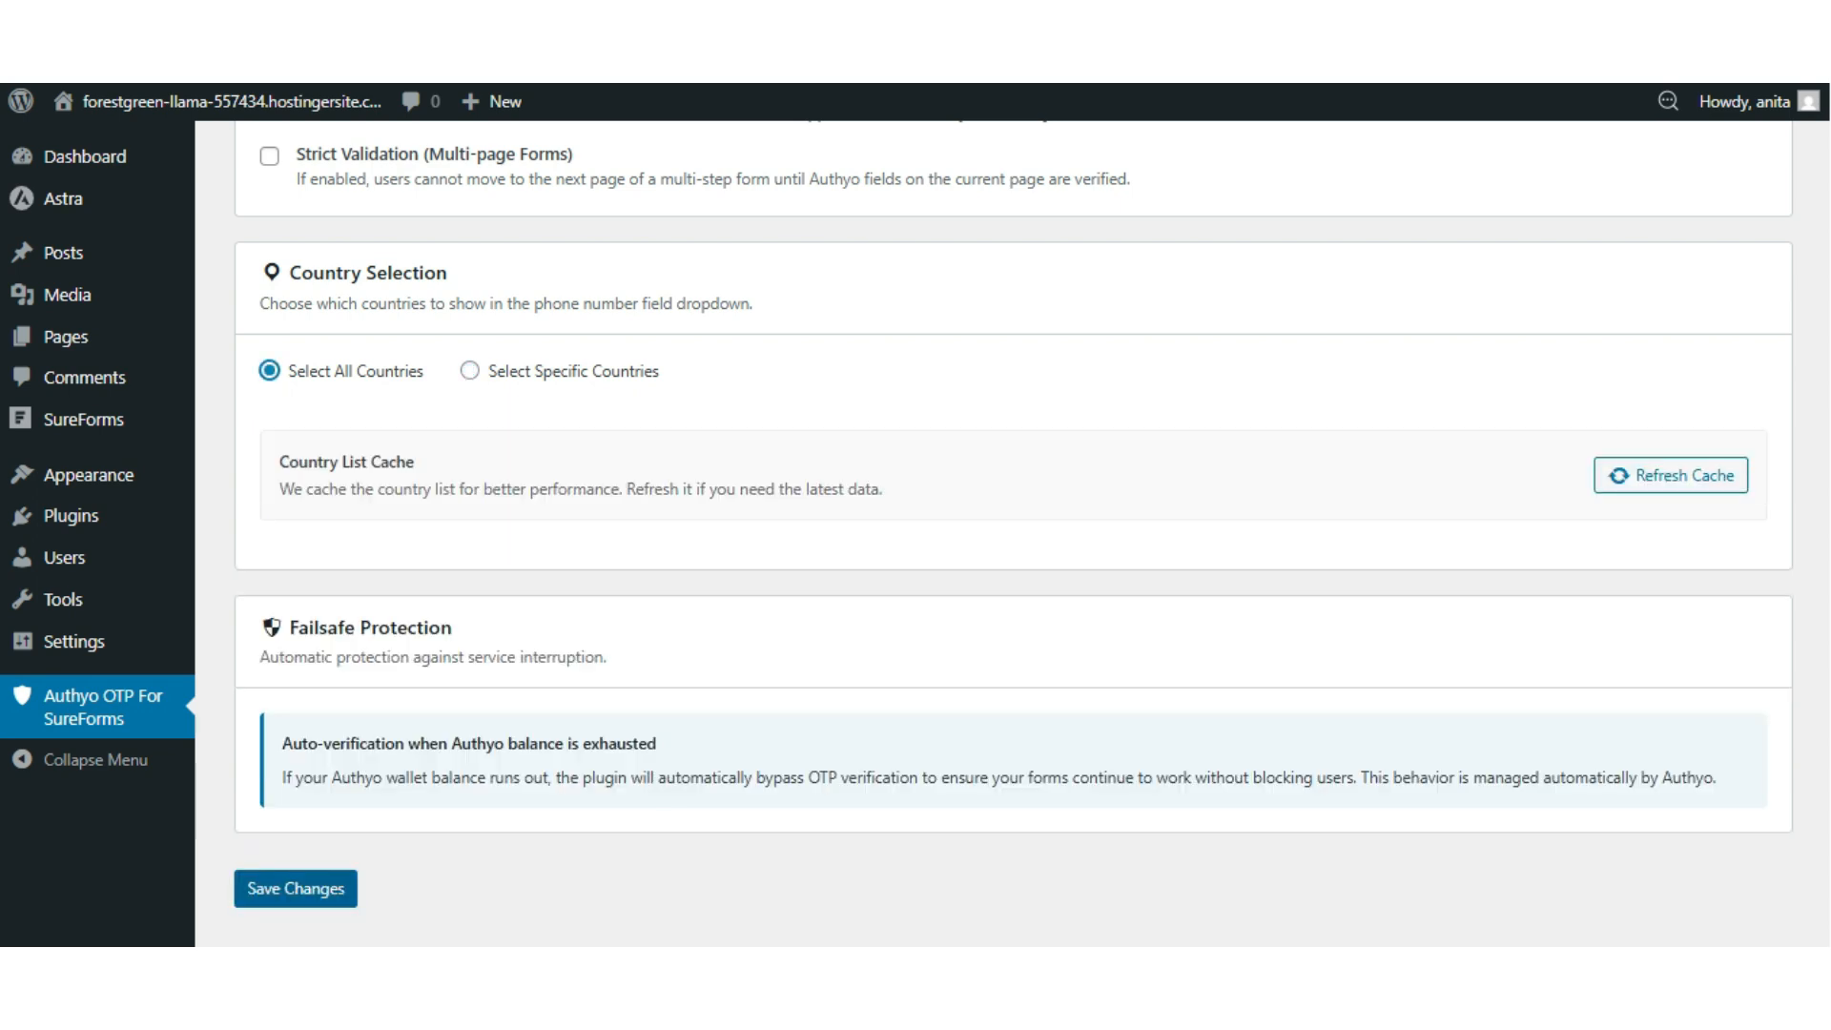
pyautogui.click(296, 888)
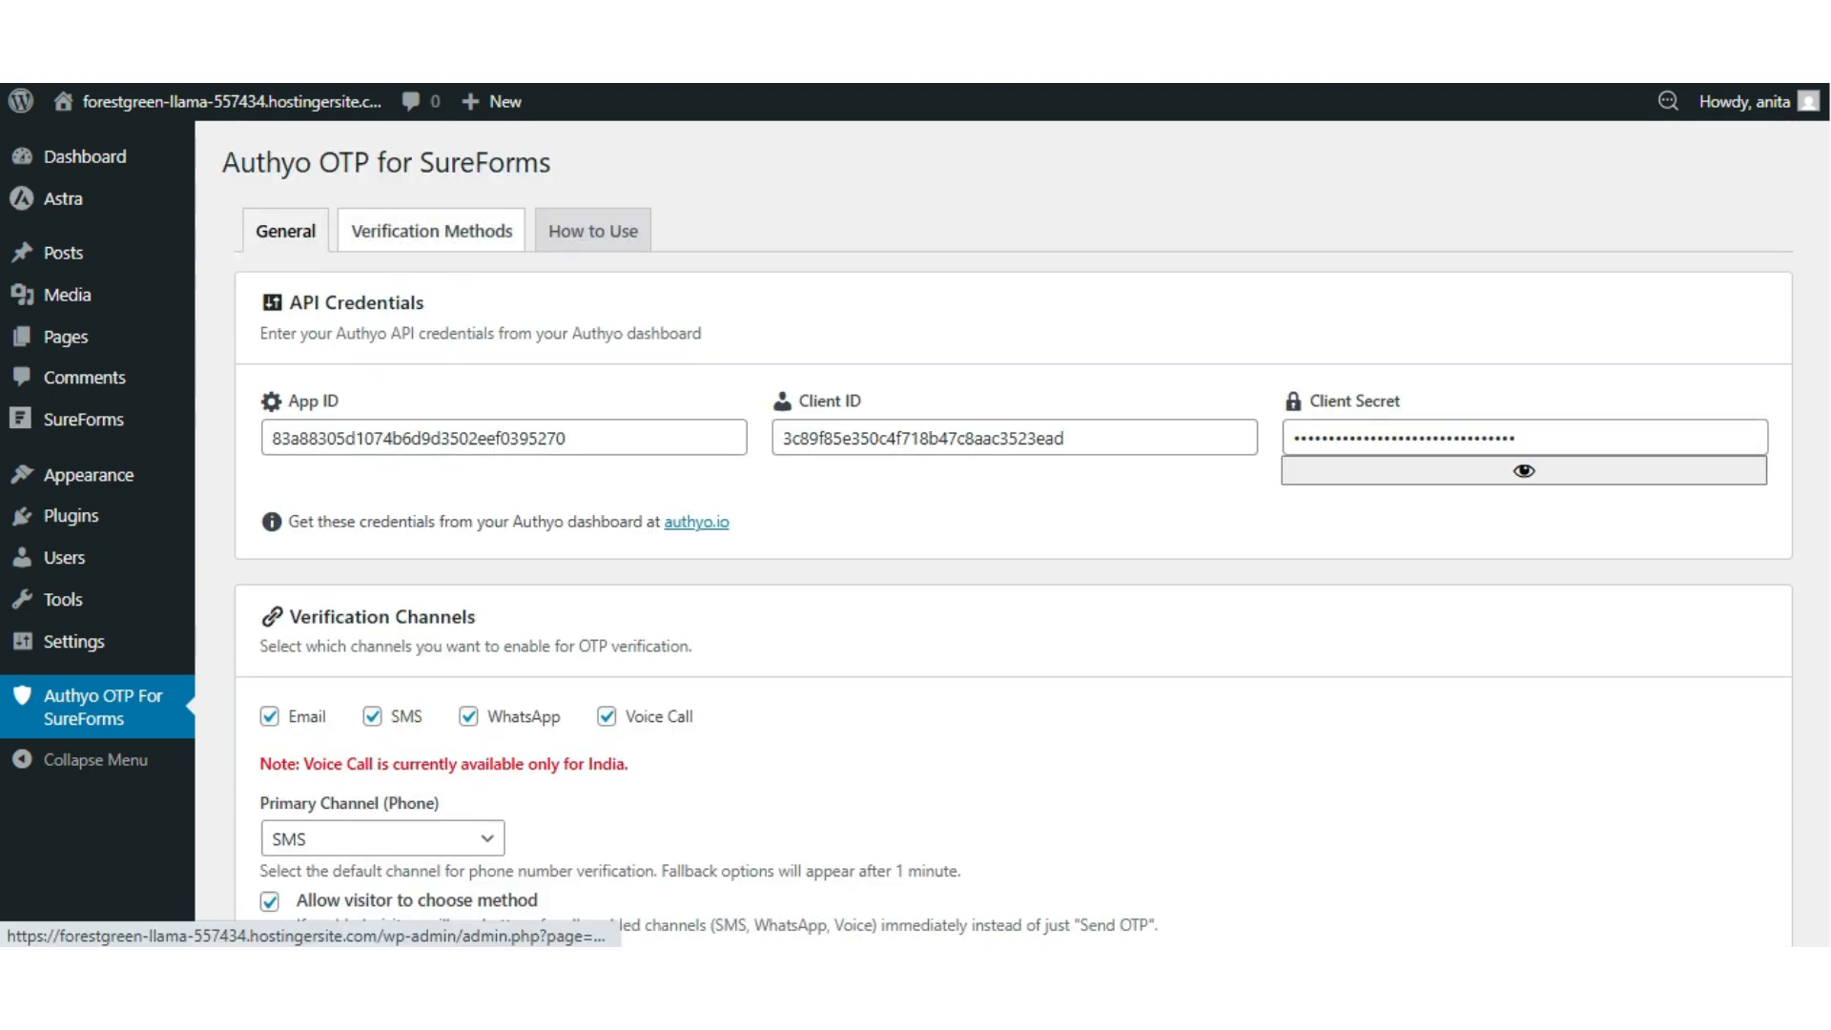
# Review the OTP length, expiry, resend cooldown and max resends among the verification method defaults, and save them.
pyautogui.click(432, 231)
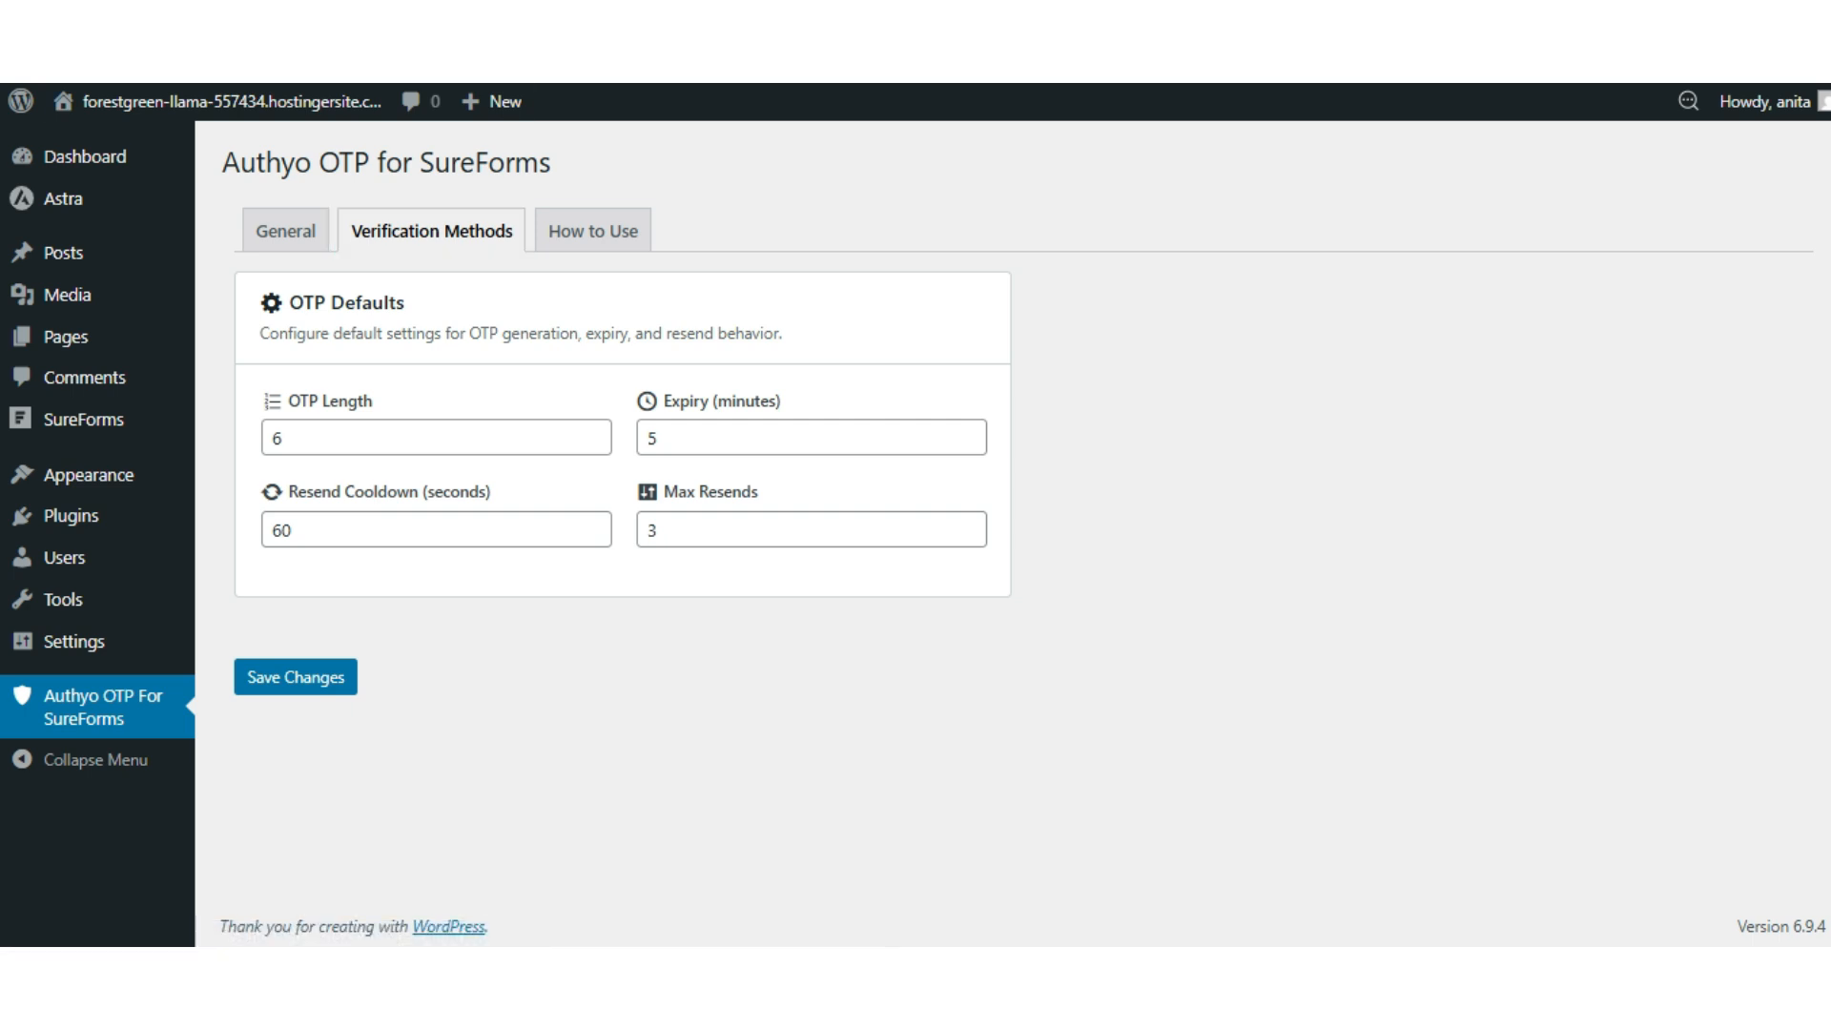
pyautogui.tripleClick(320, 401)
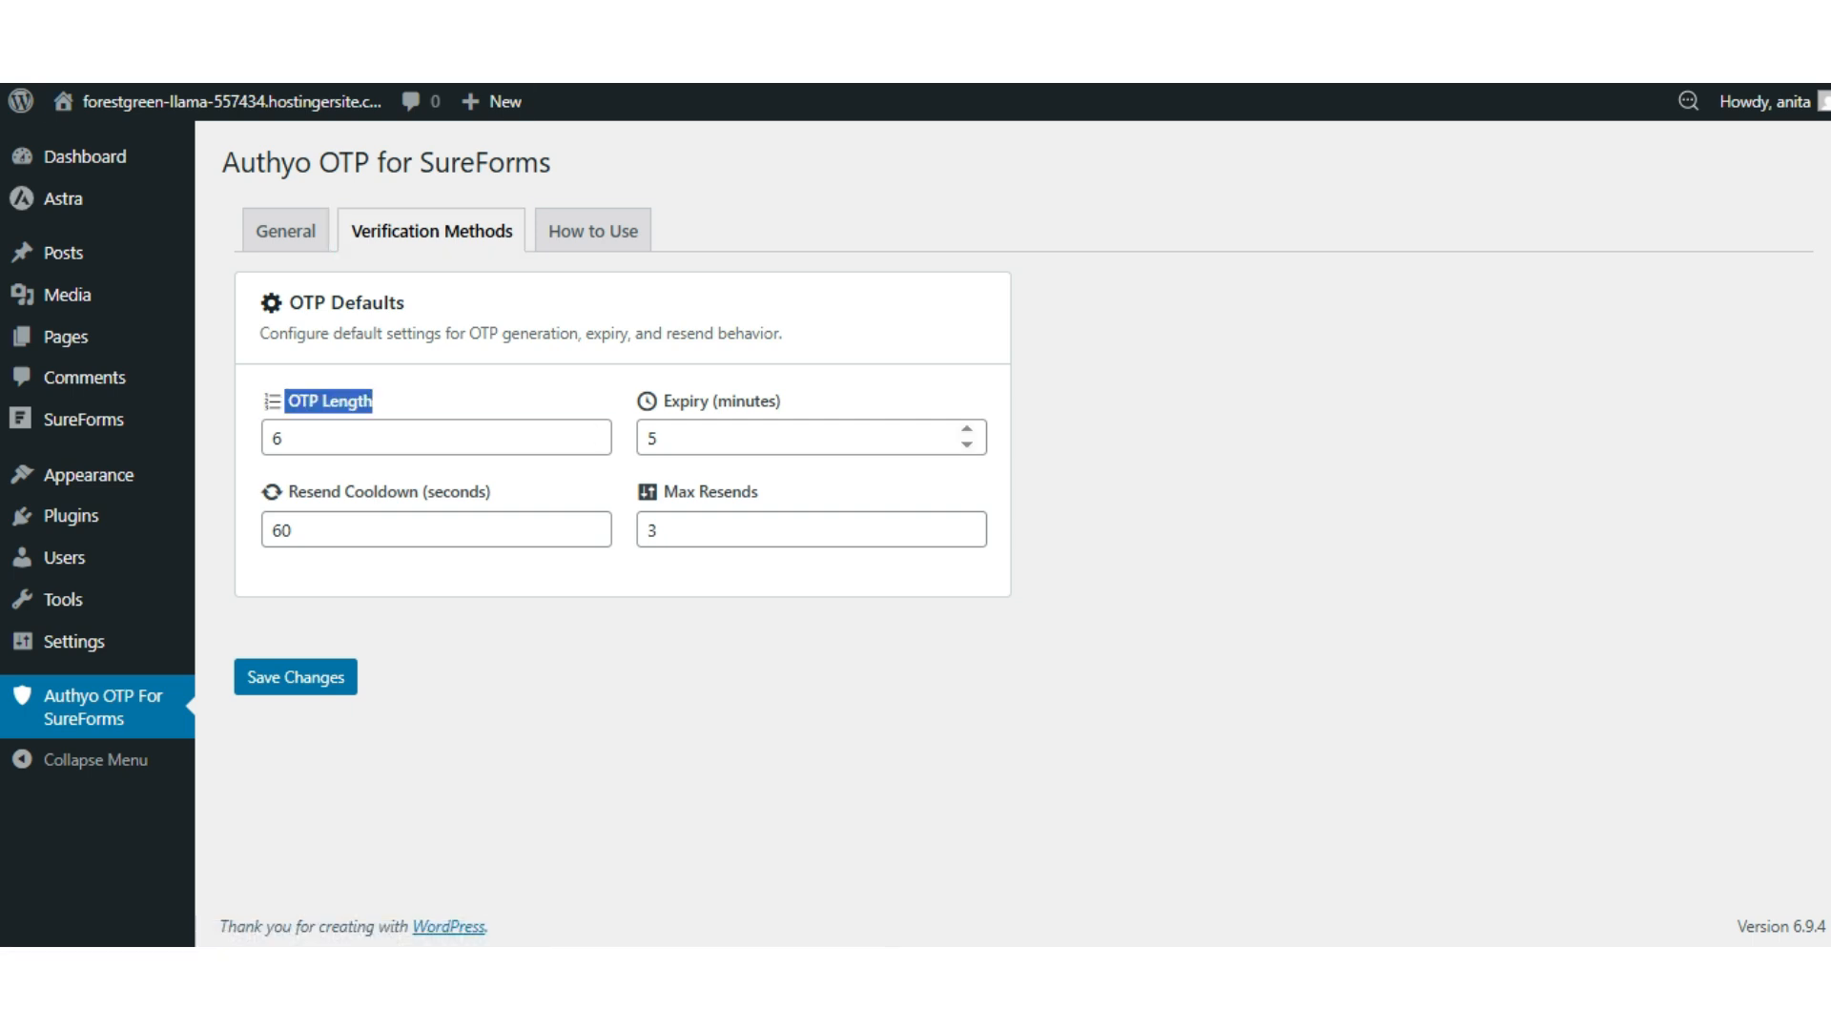
pyautogui.tripleClick(722, 401)
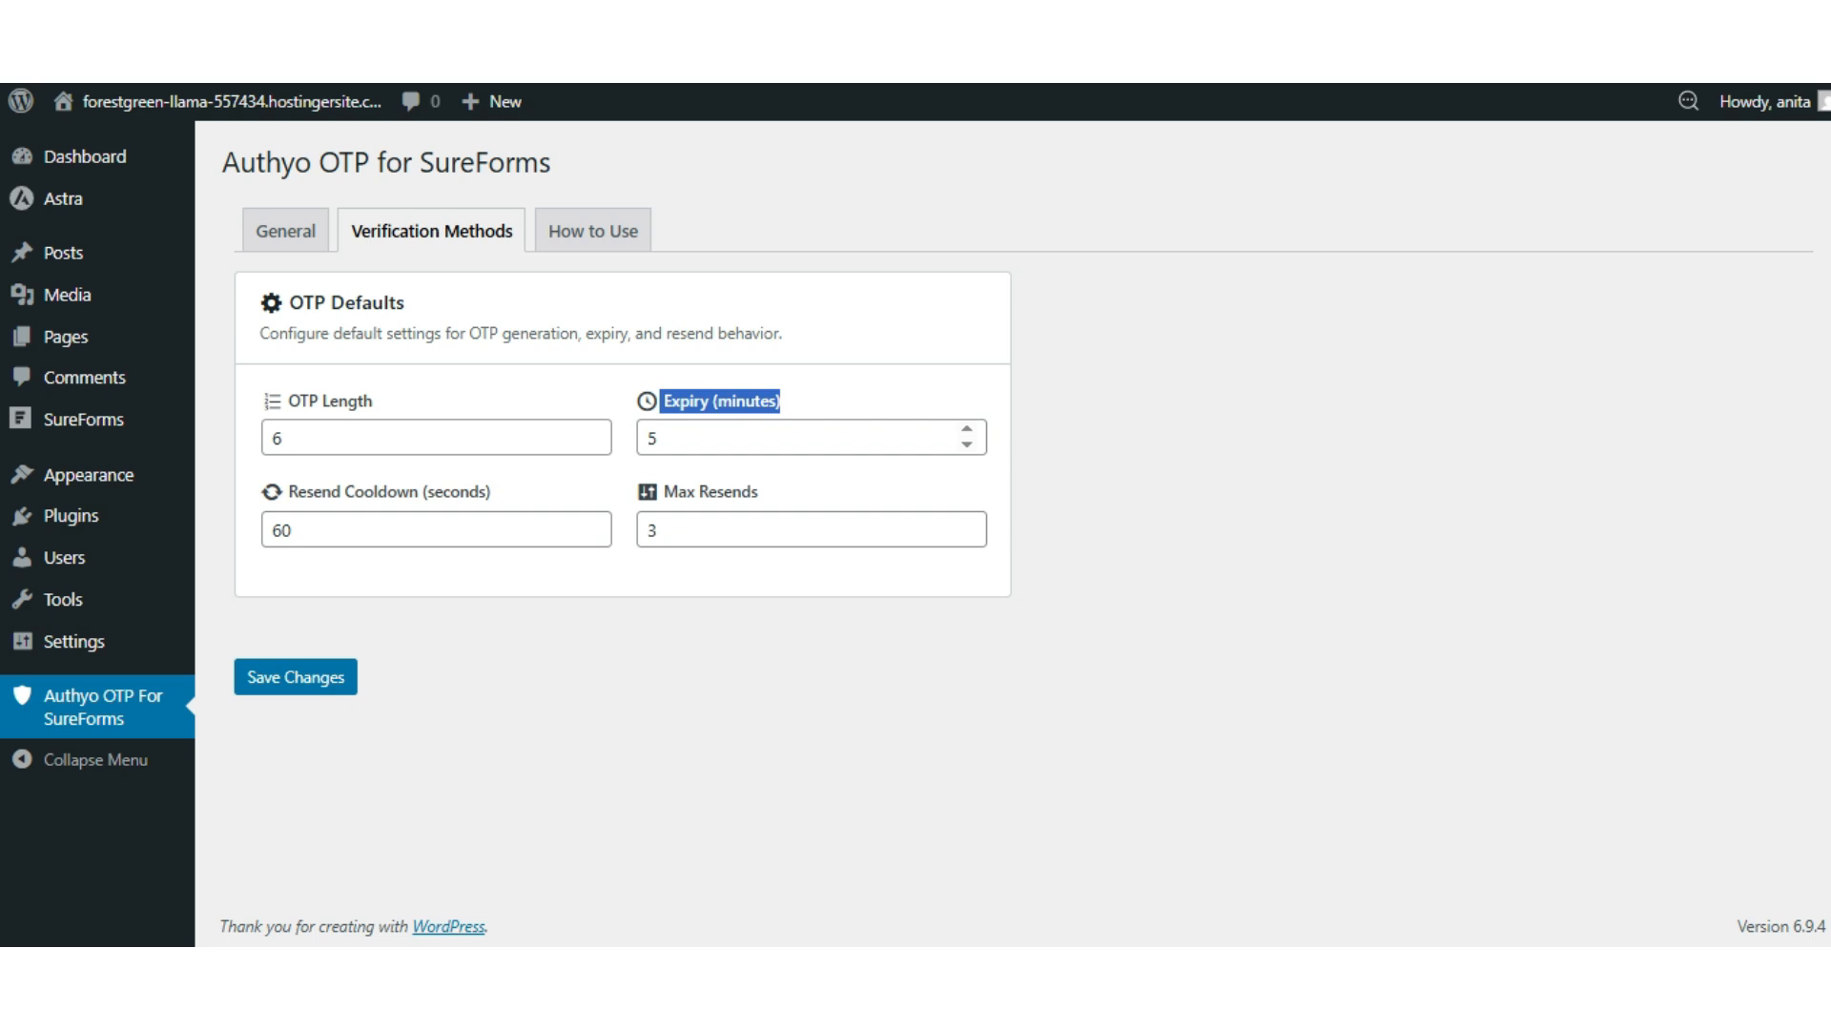
pyautogui.tripleClick(389, 492)
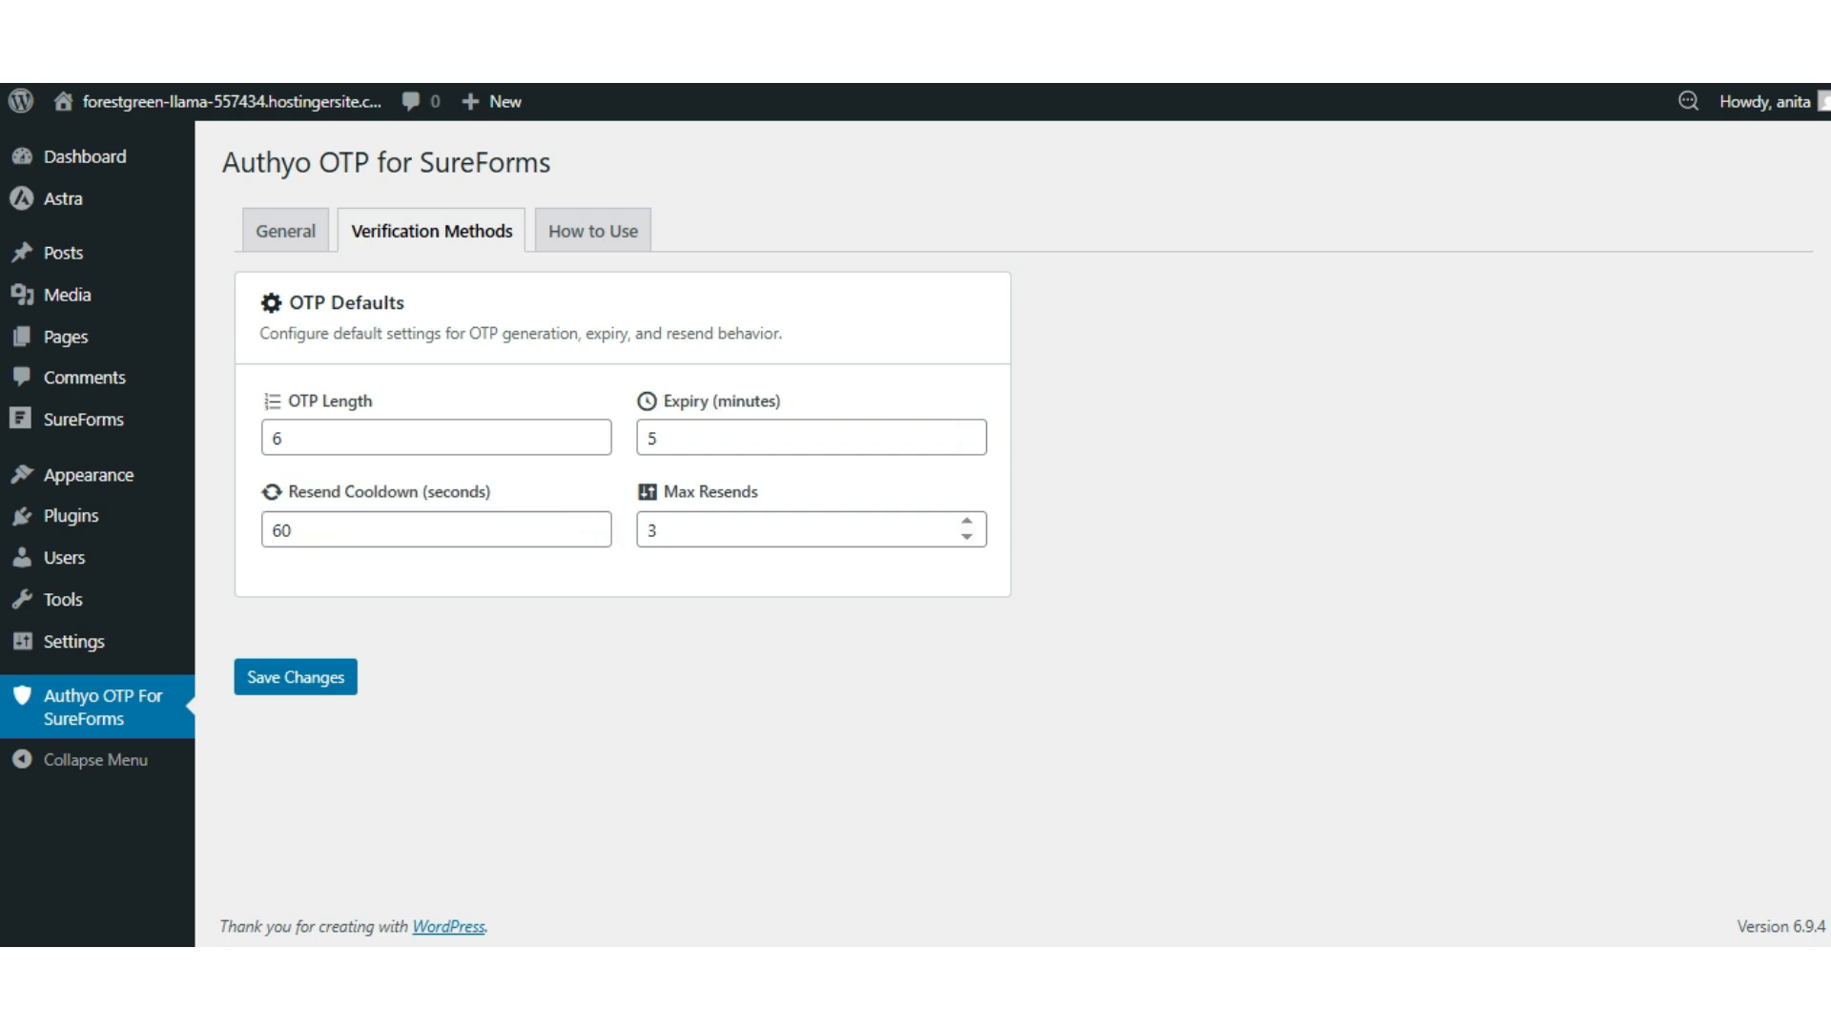
pyautogui.tripleClick(710, 492)
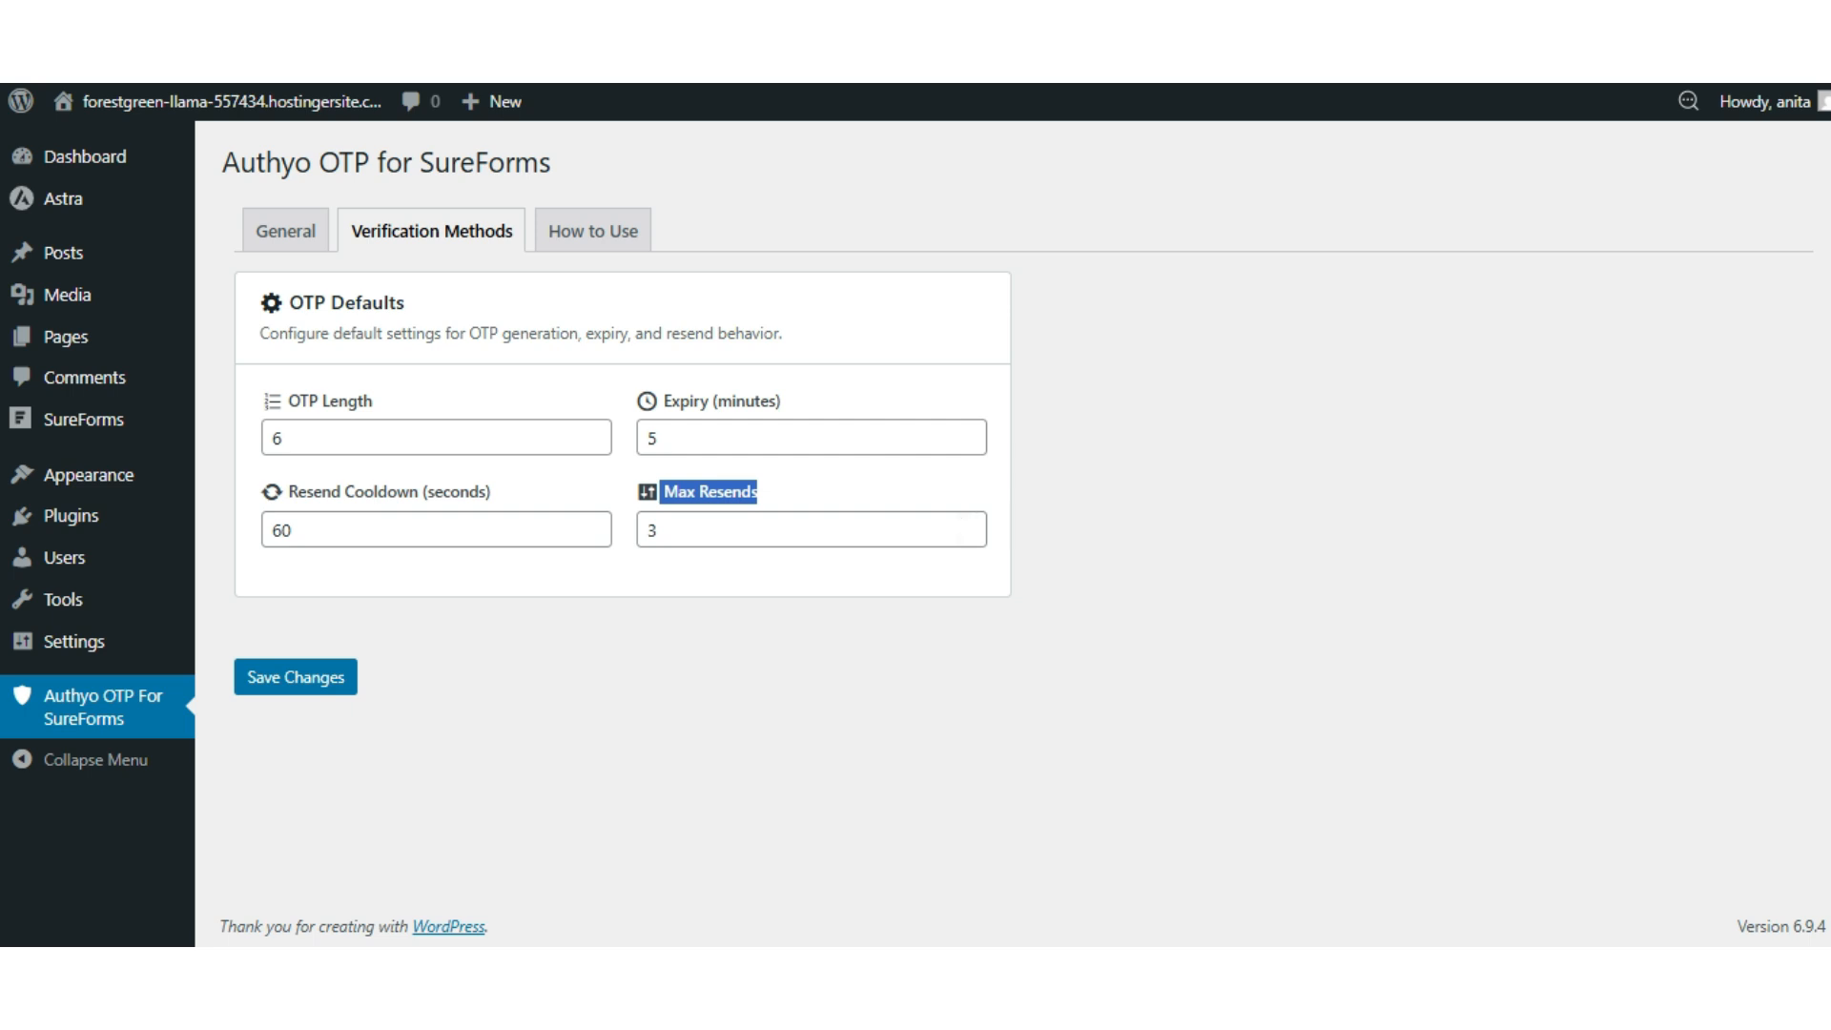
pyautogui.click(610, 641)
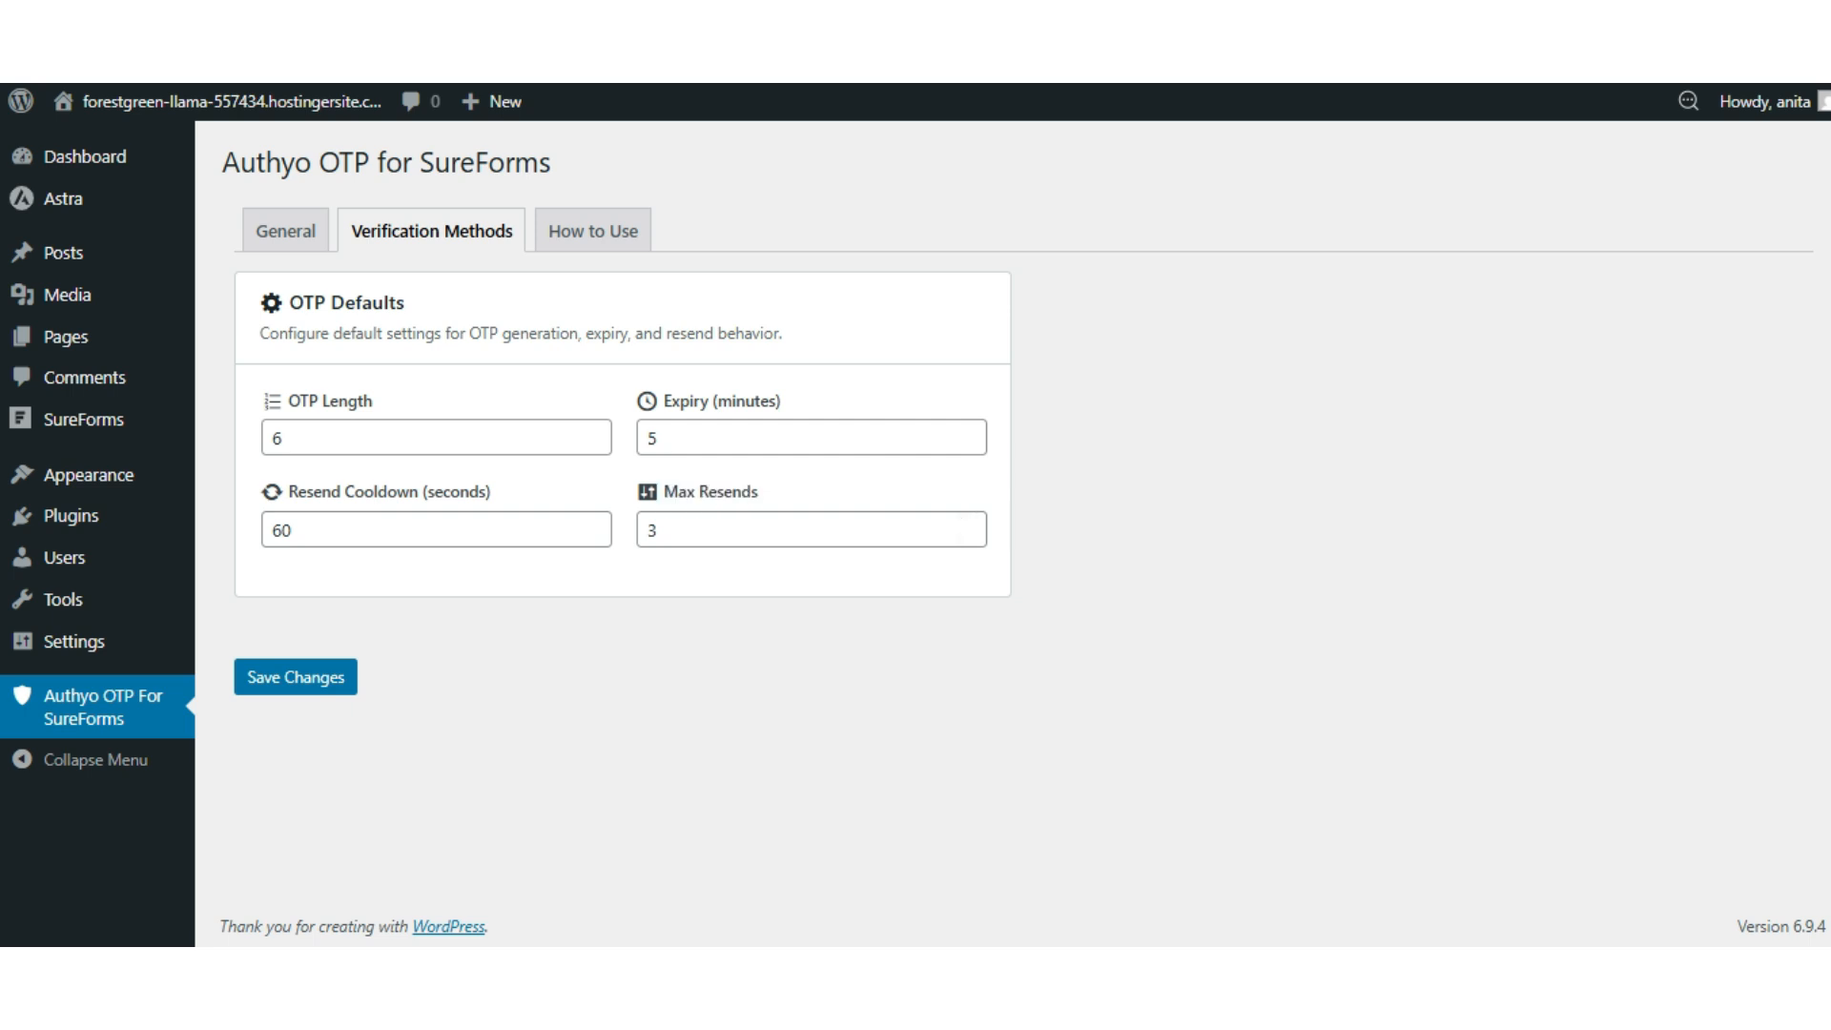
pyautogui.click(296, 677)
# View the Authyo plugin's How to Use guide and open the SureForms dashboard.
pyautogui.click(593, 231)
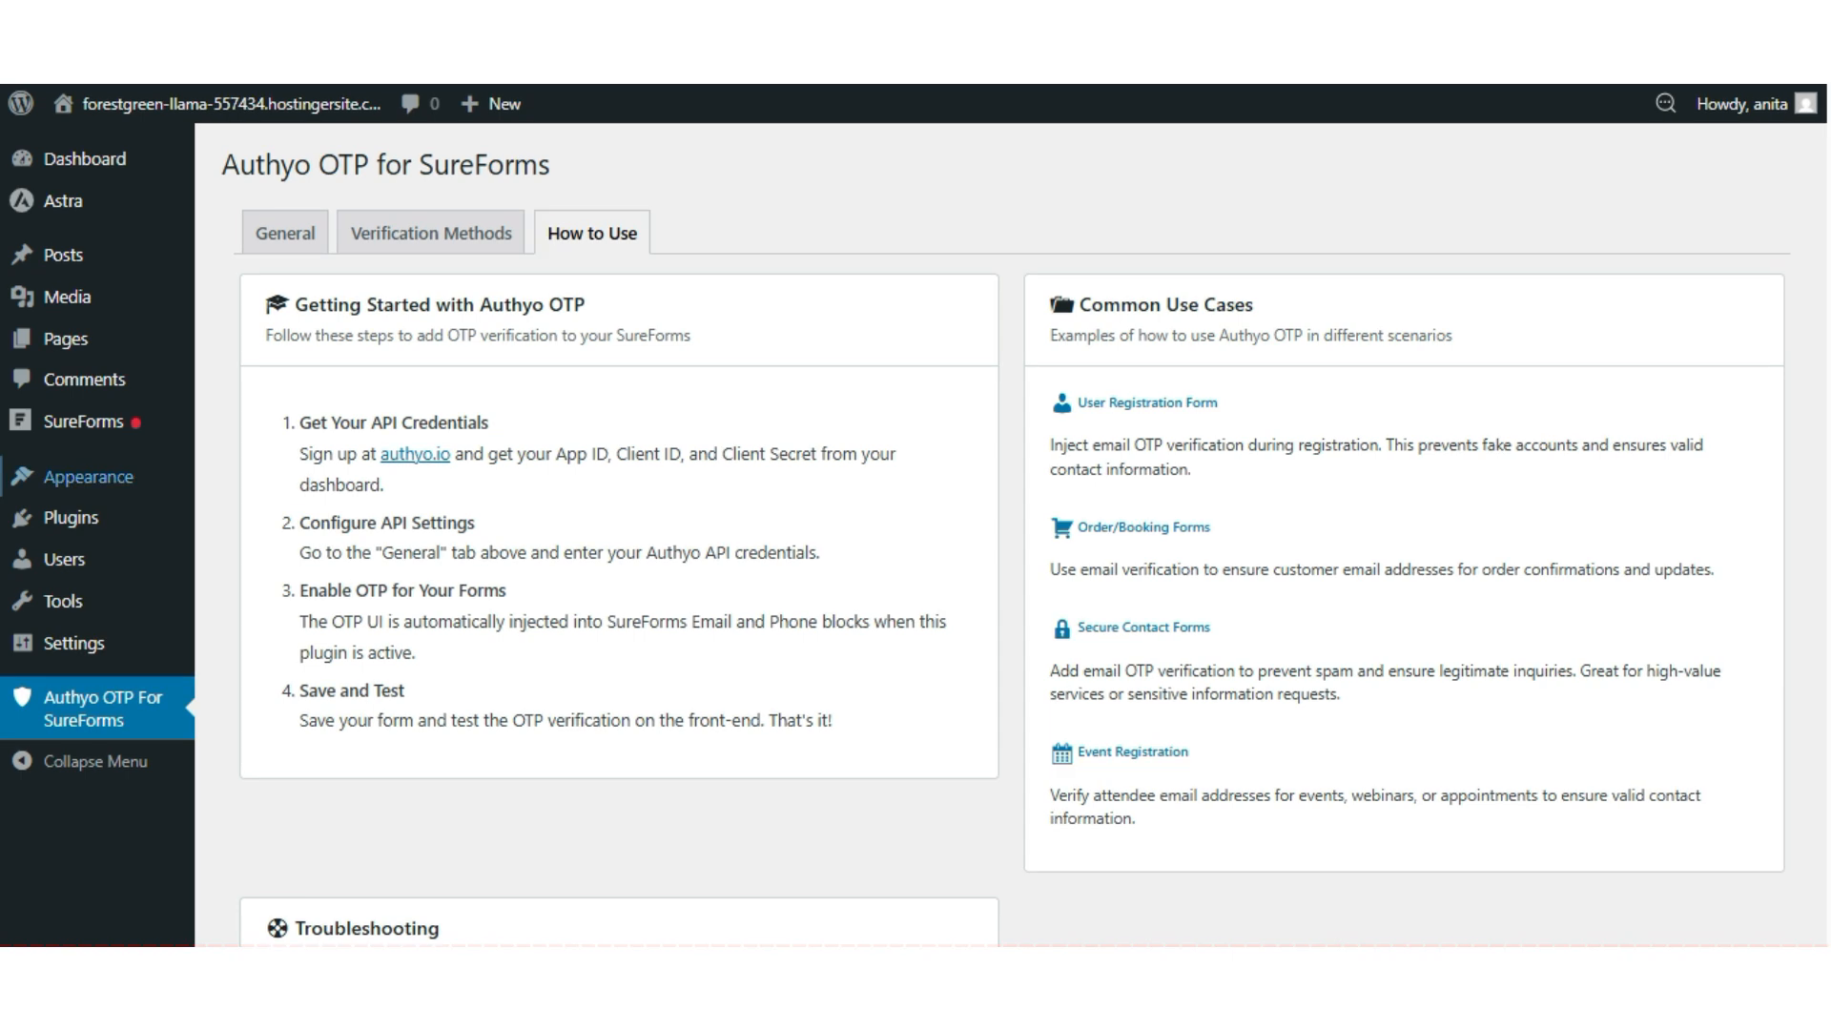
pyautogui.click(84, 420)
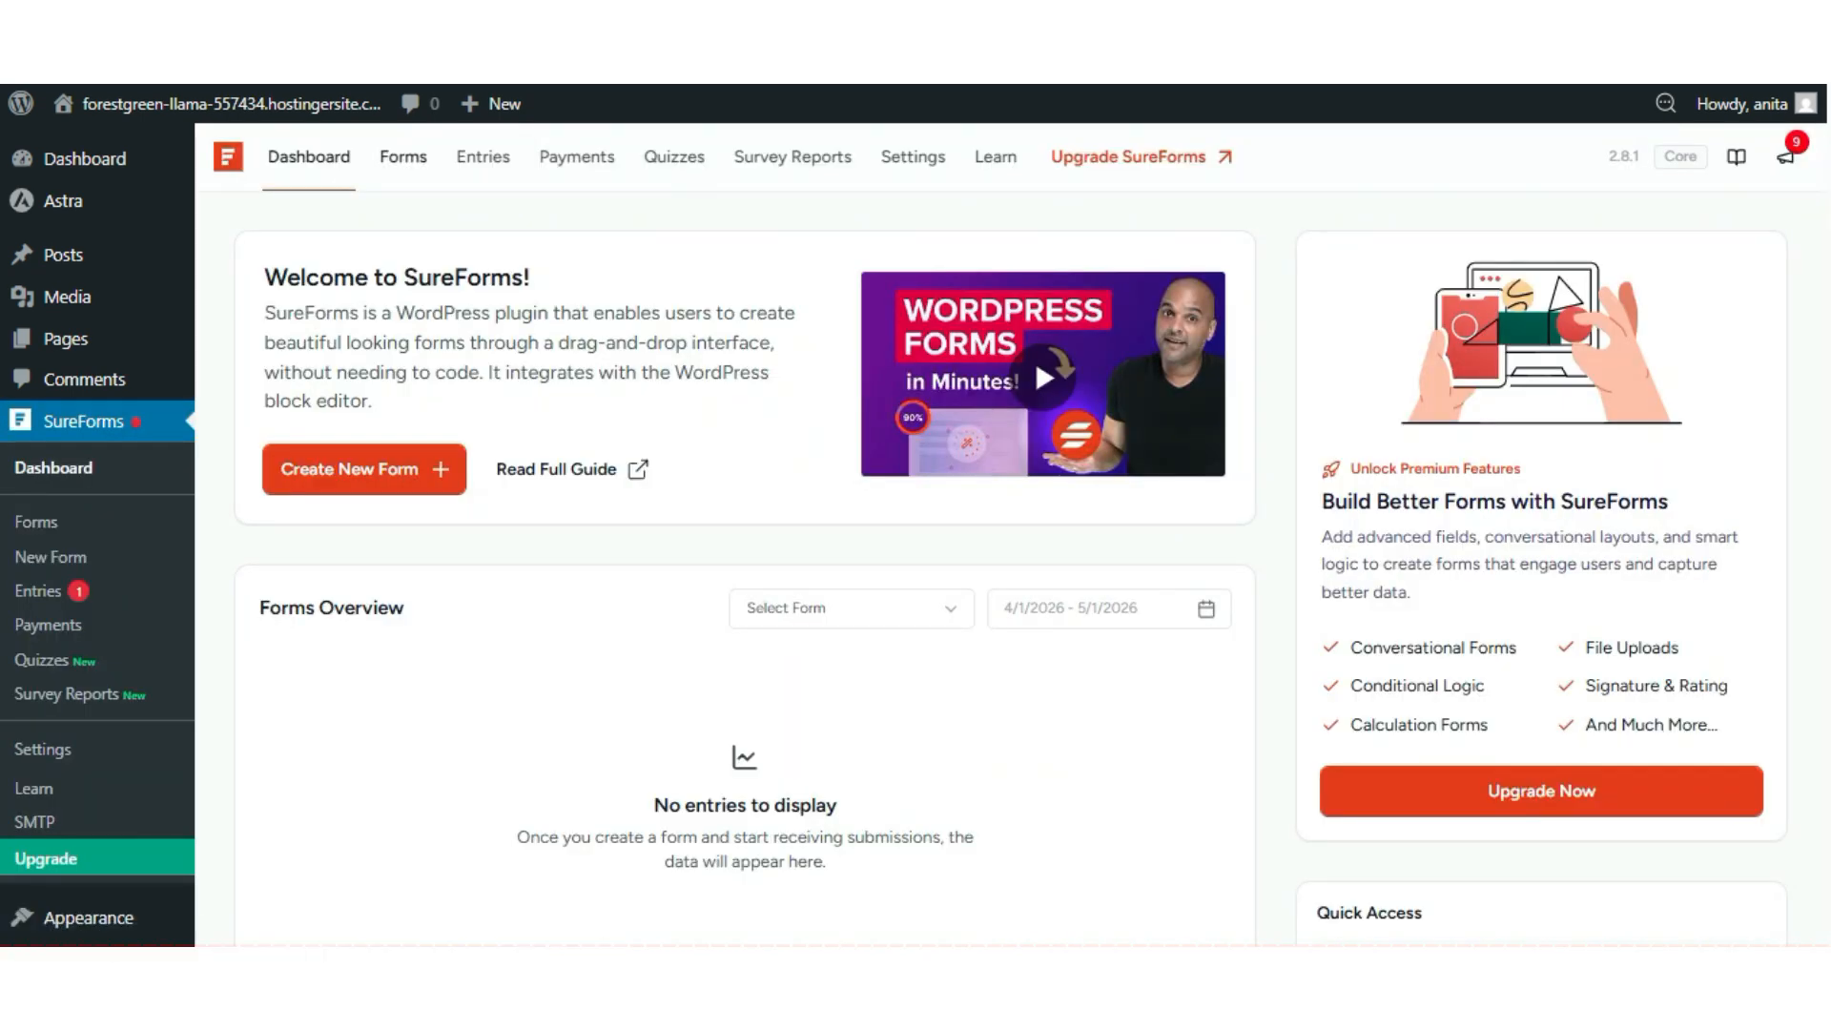
# Open the Authyo Contact Information form for editing and add an Authyo Email field below the name field.
pyautogui.click(402, 157)
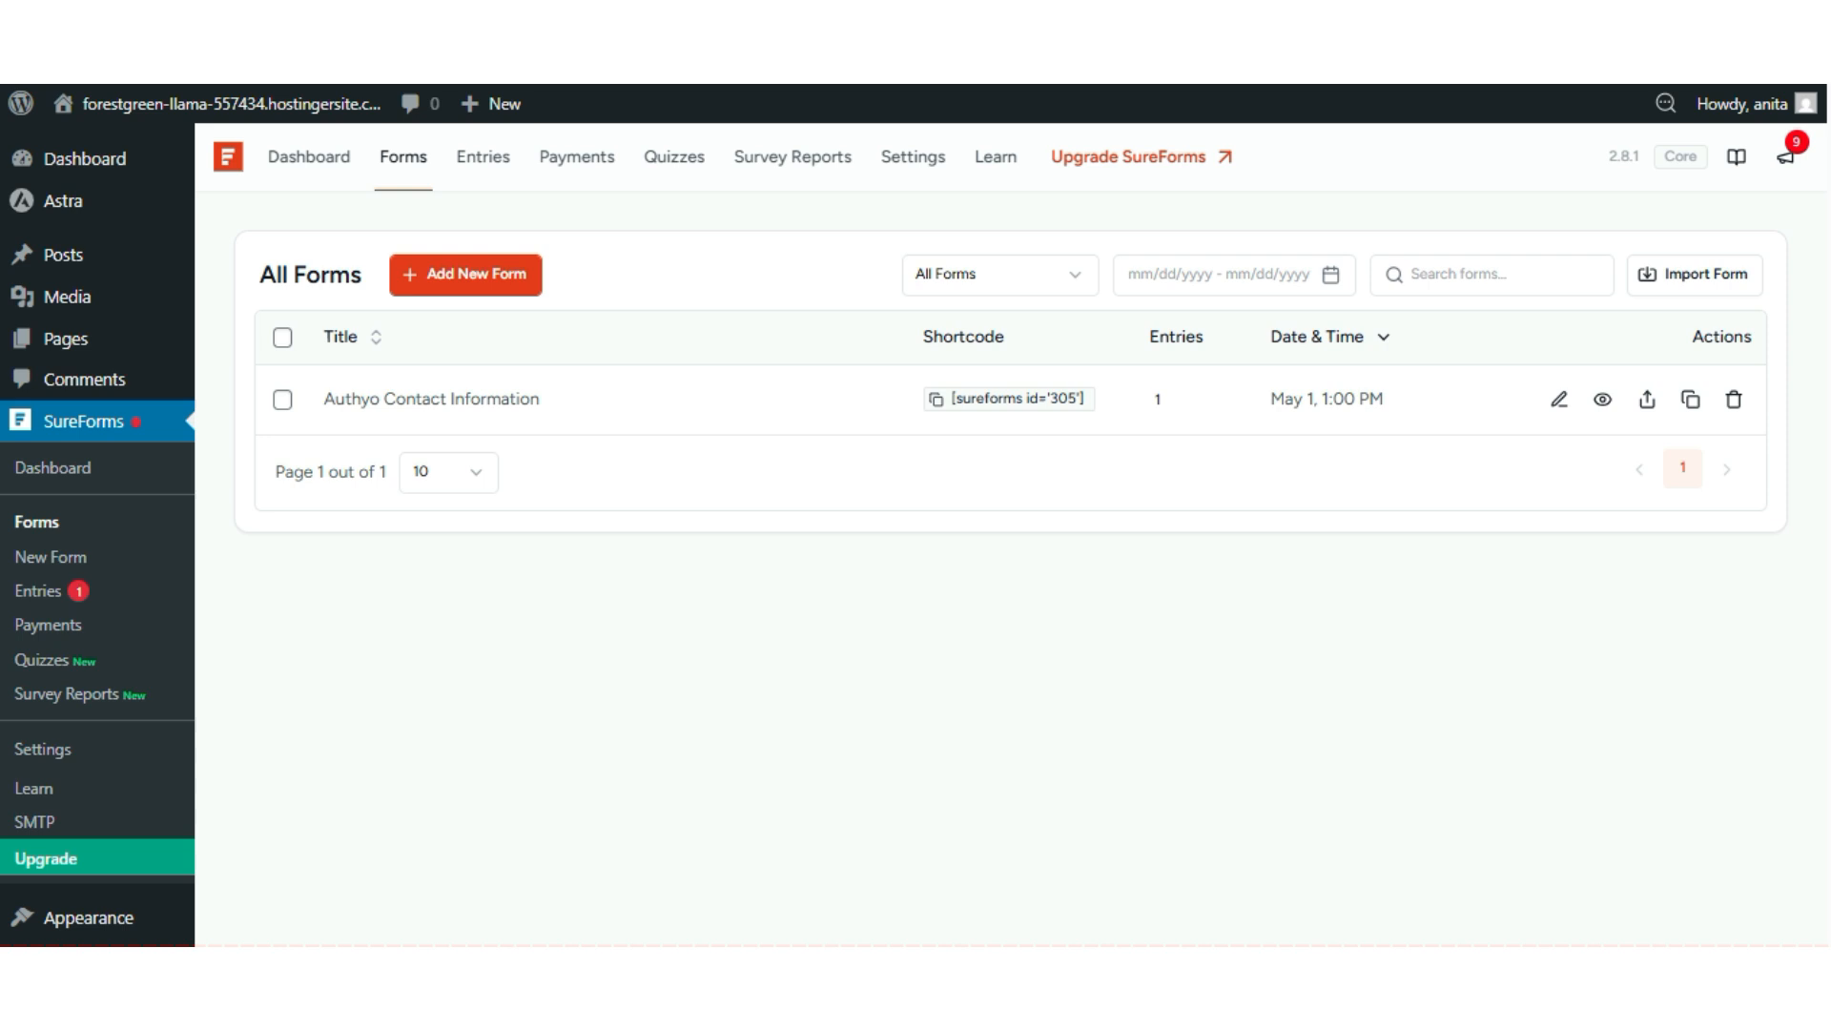
pyautogui.click(1558, 399)
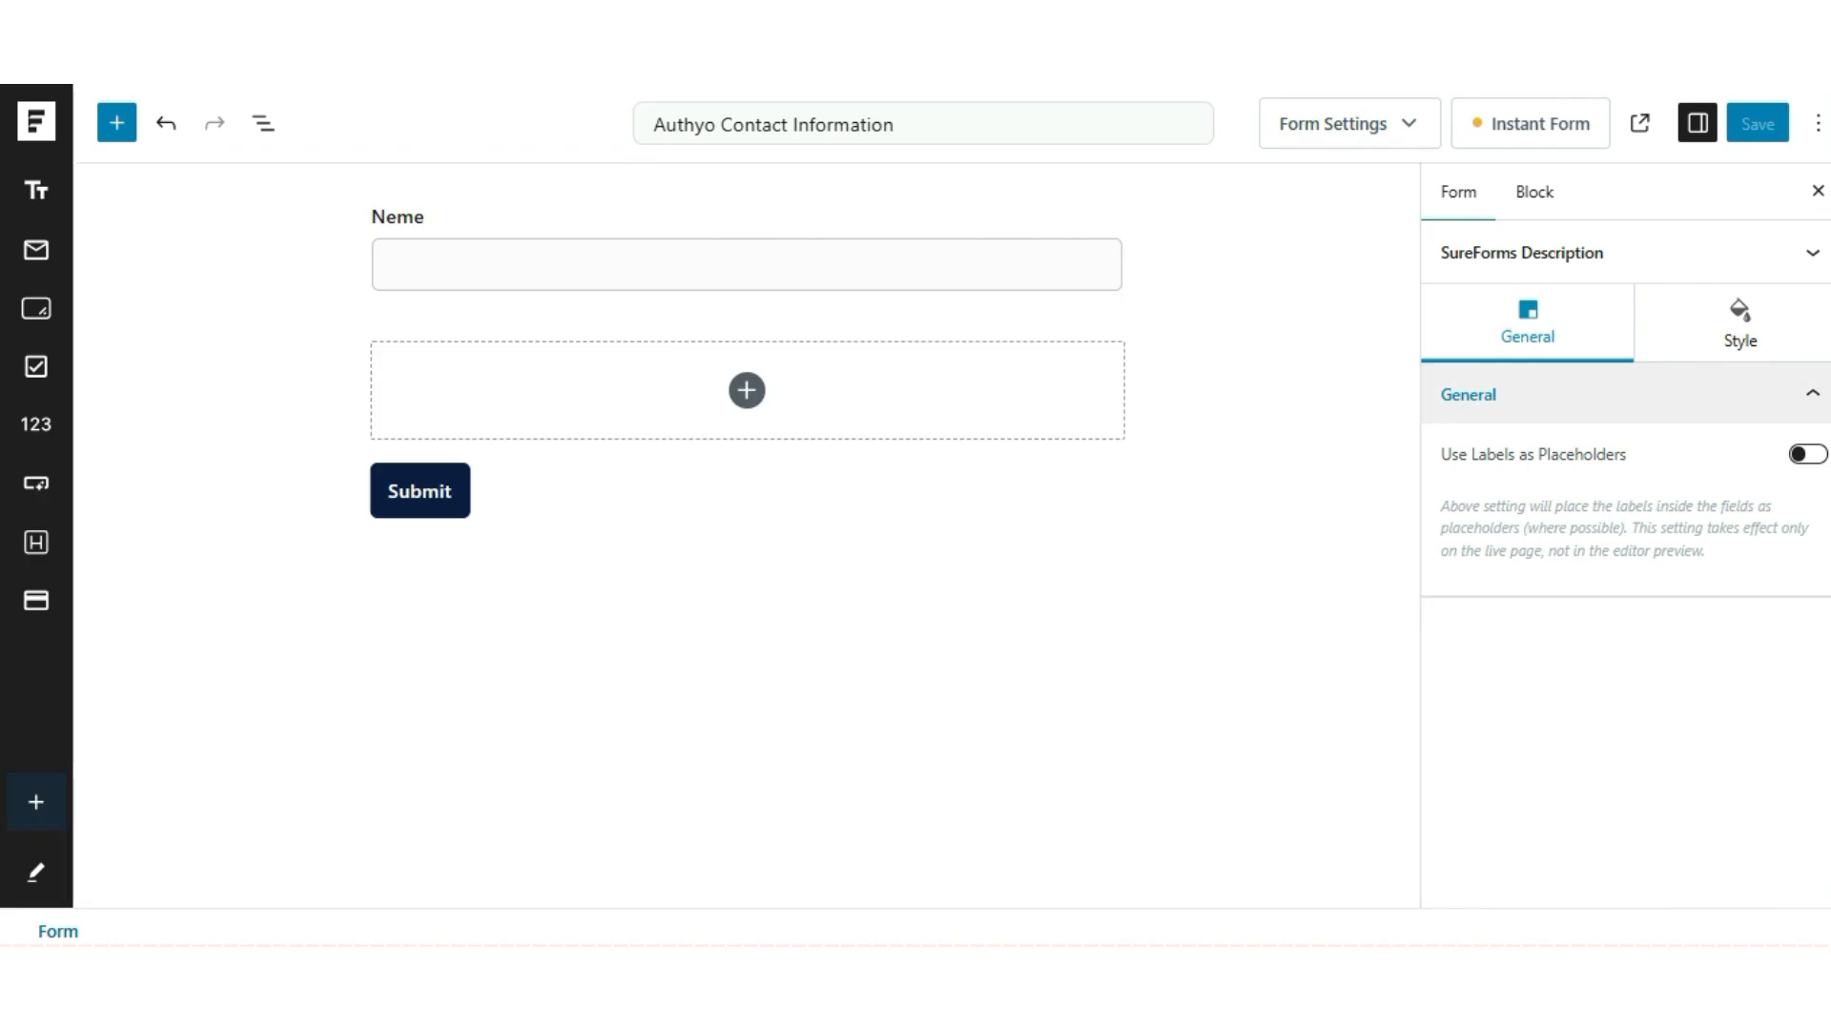
pyautogui.click(747, 390)
pyautogui.click(619, 599)
pyautogui.click(746, 687)
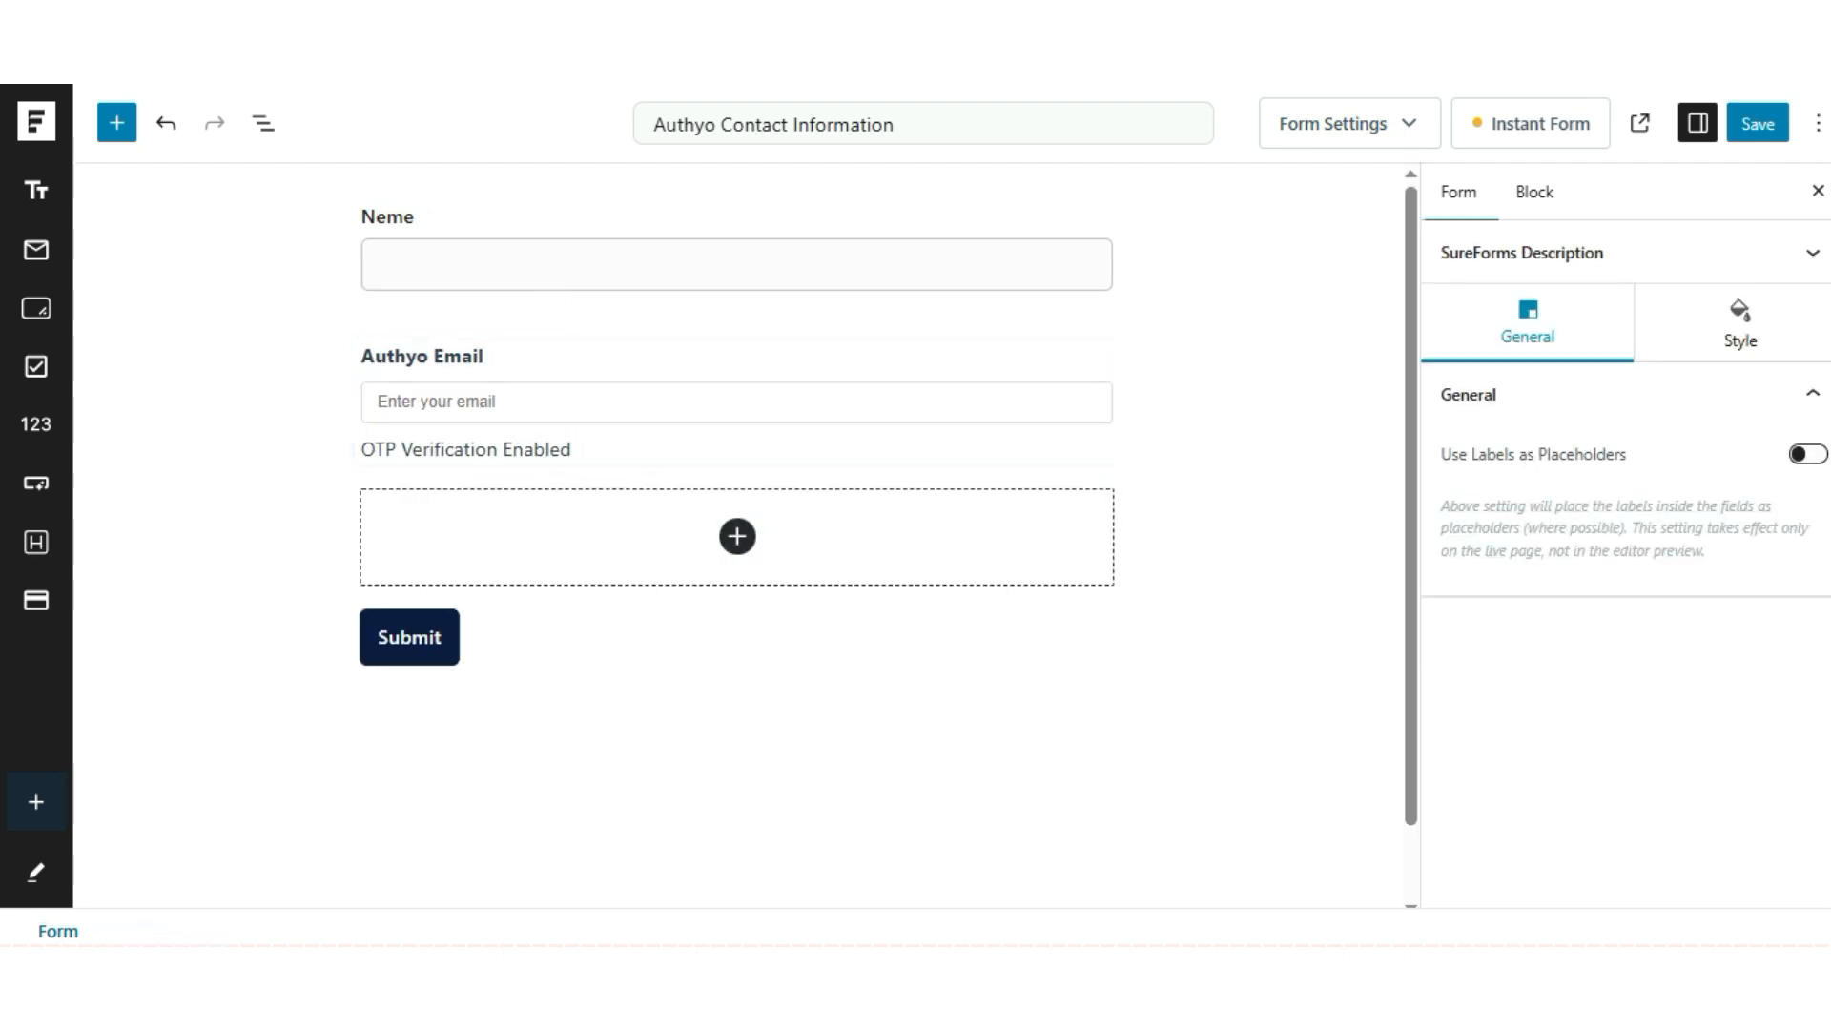
# Add an Authyo Phone field below the Authyo Email field and save the form.
pyautogui.click(737, 535)
pyautogui.click(728, 735)
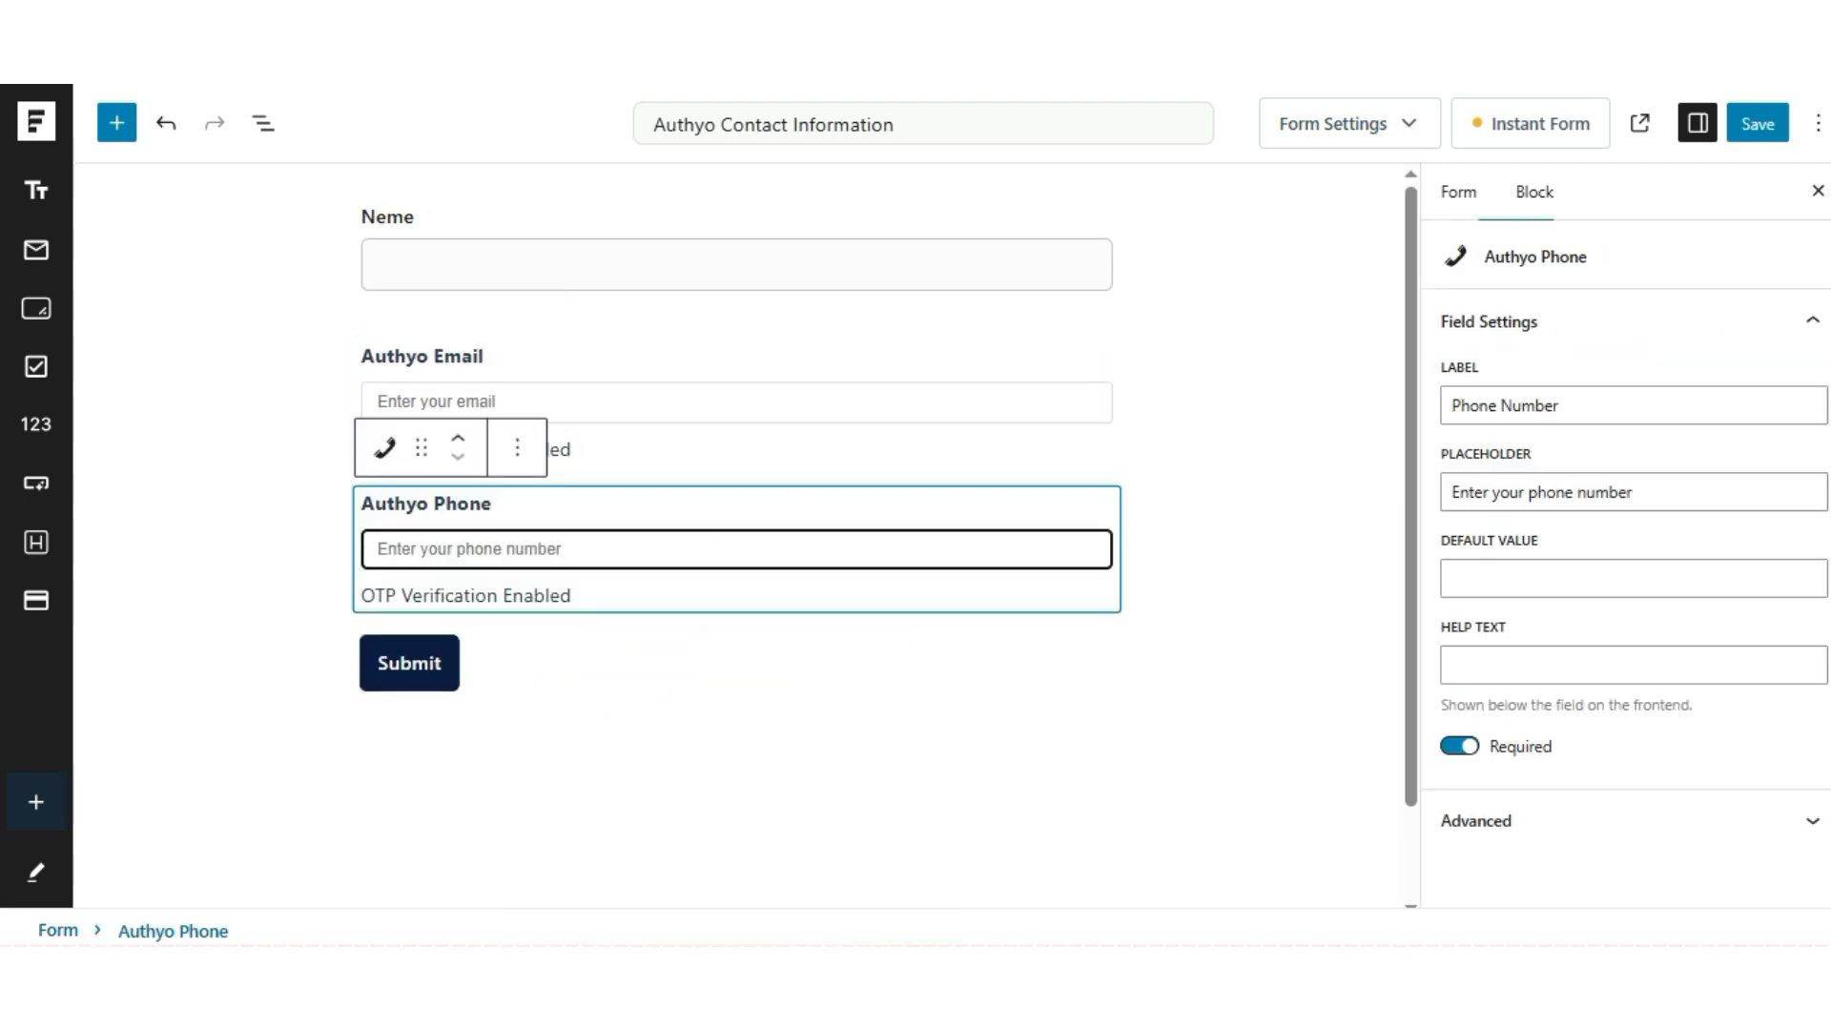
pyautogui.click(735, 738)
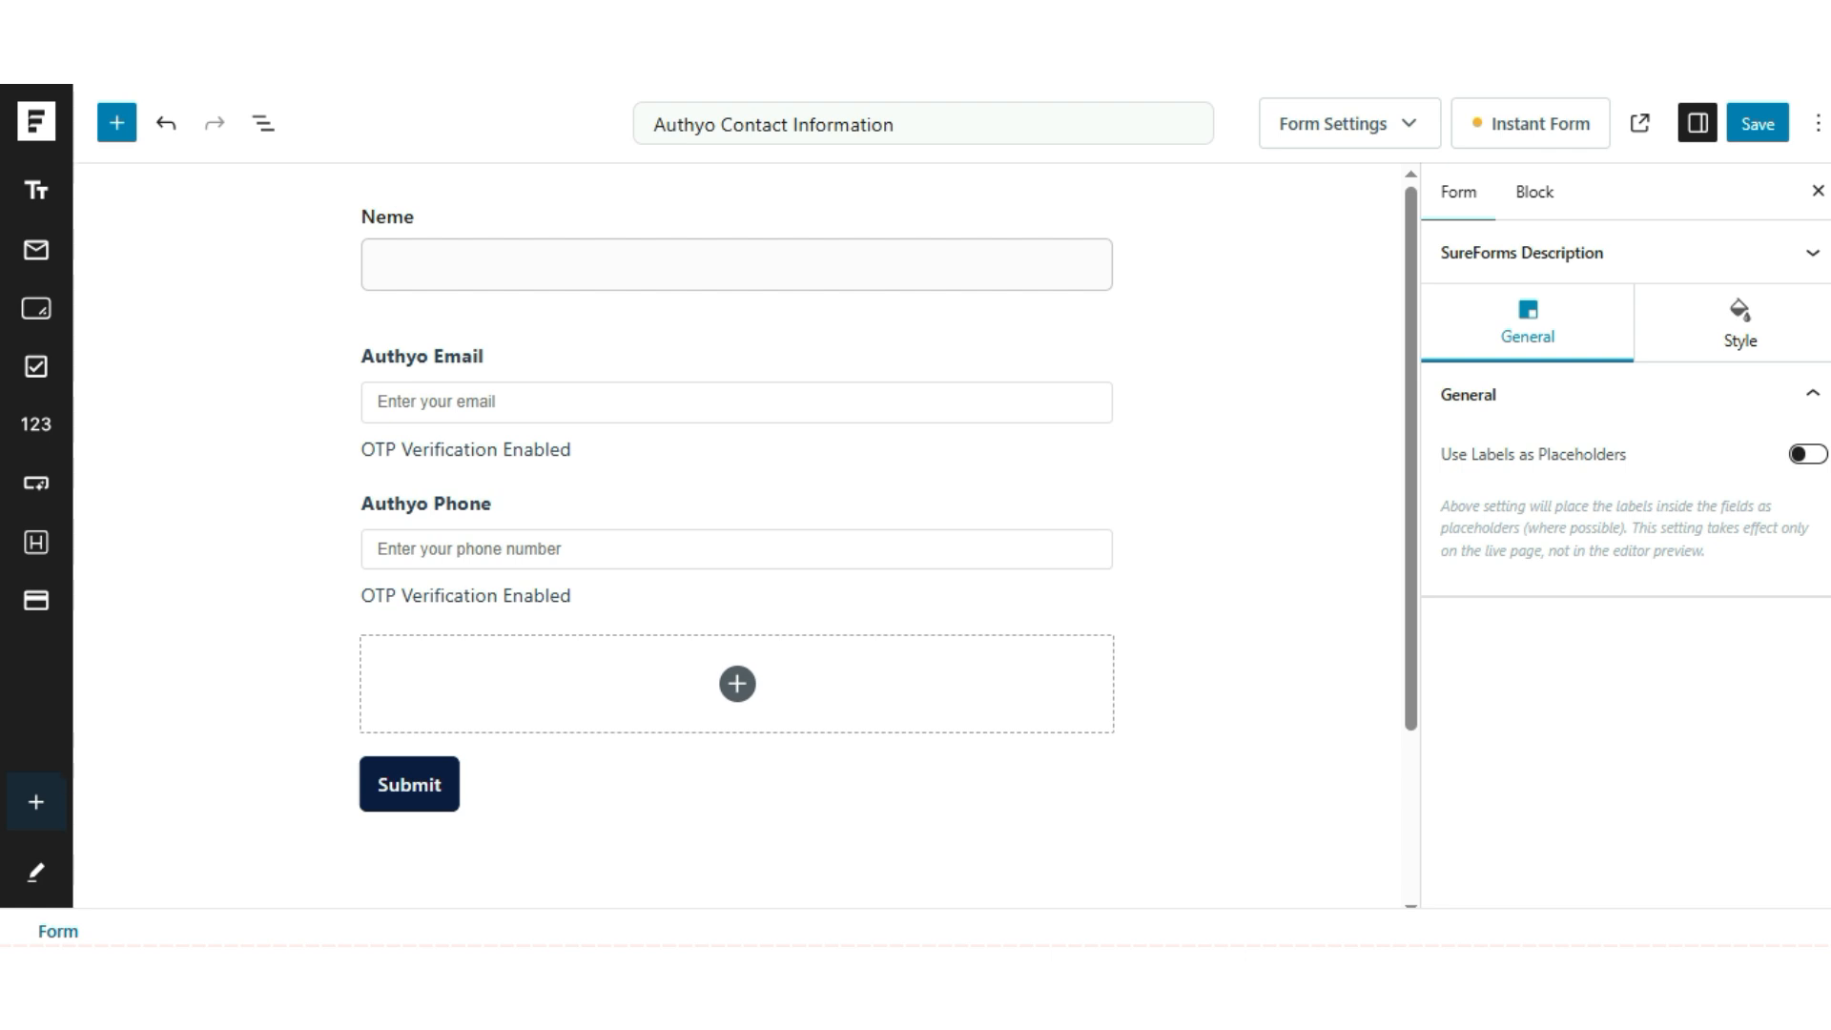
pyautogui.tripleClick(849, 124)
pyautogui.click(1757, 123)
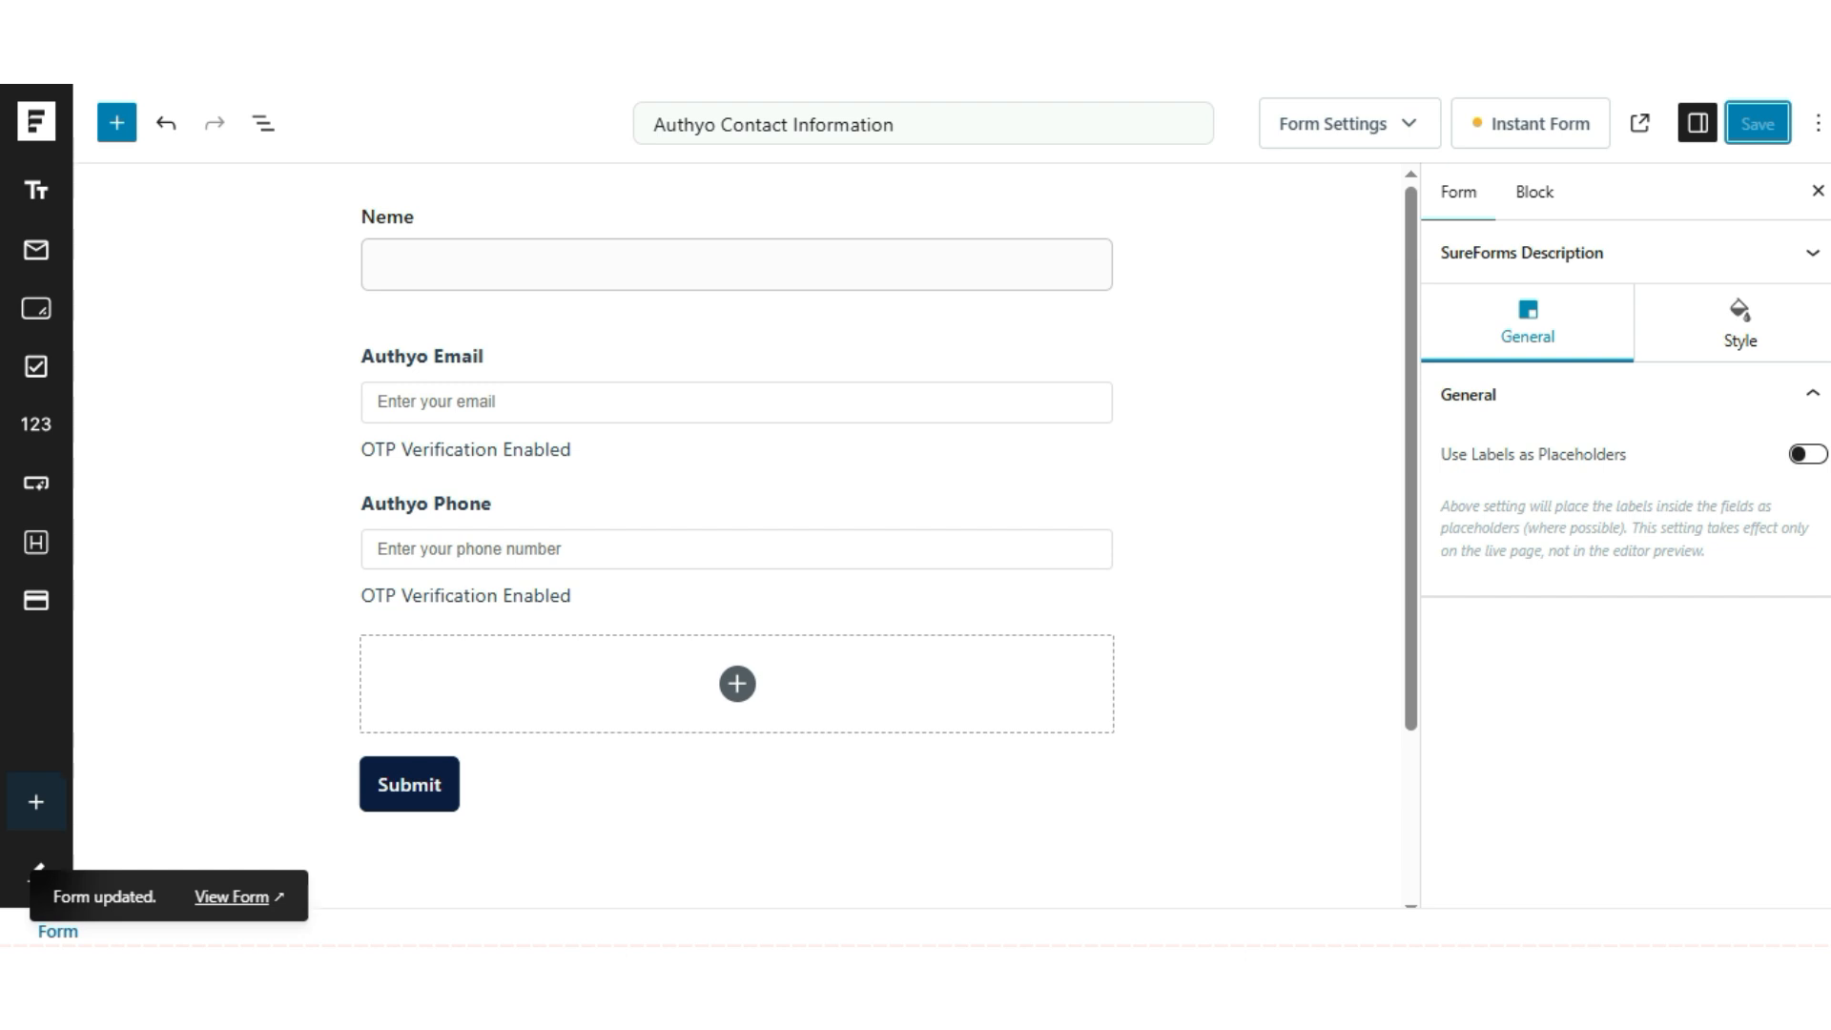
# Open the live Authyo Contact Information form and fill in the submitter's name.
pyautogui.click(1640, 122)
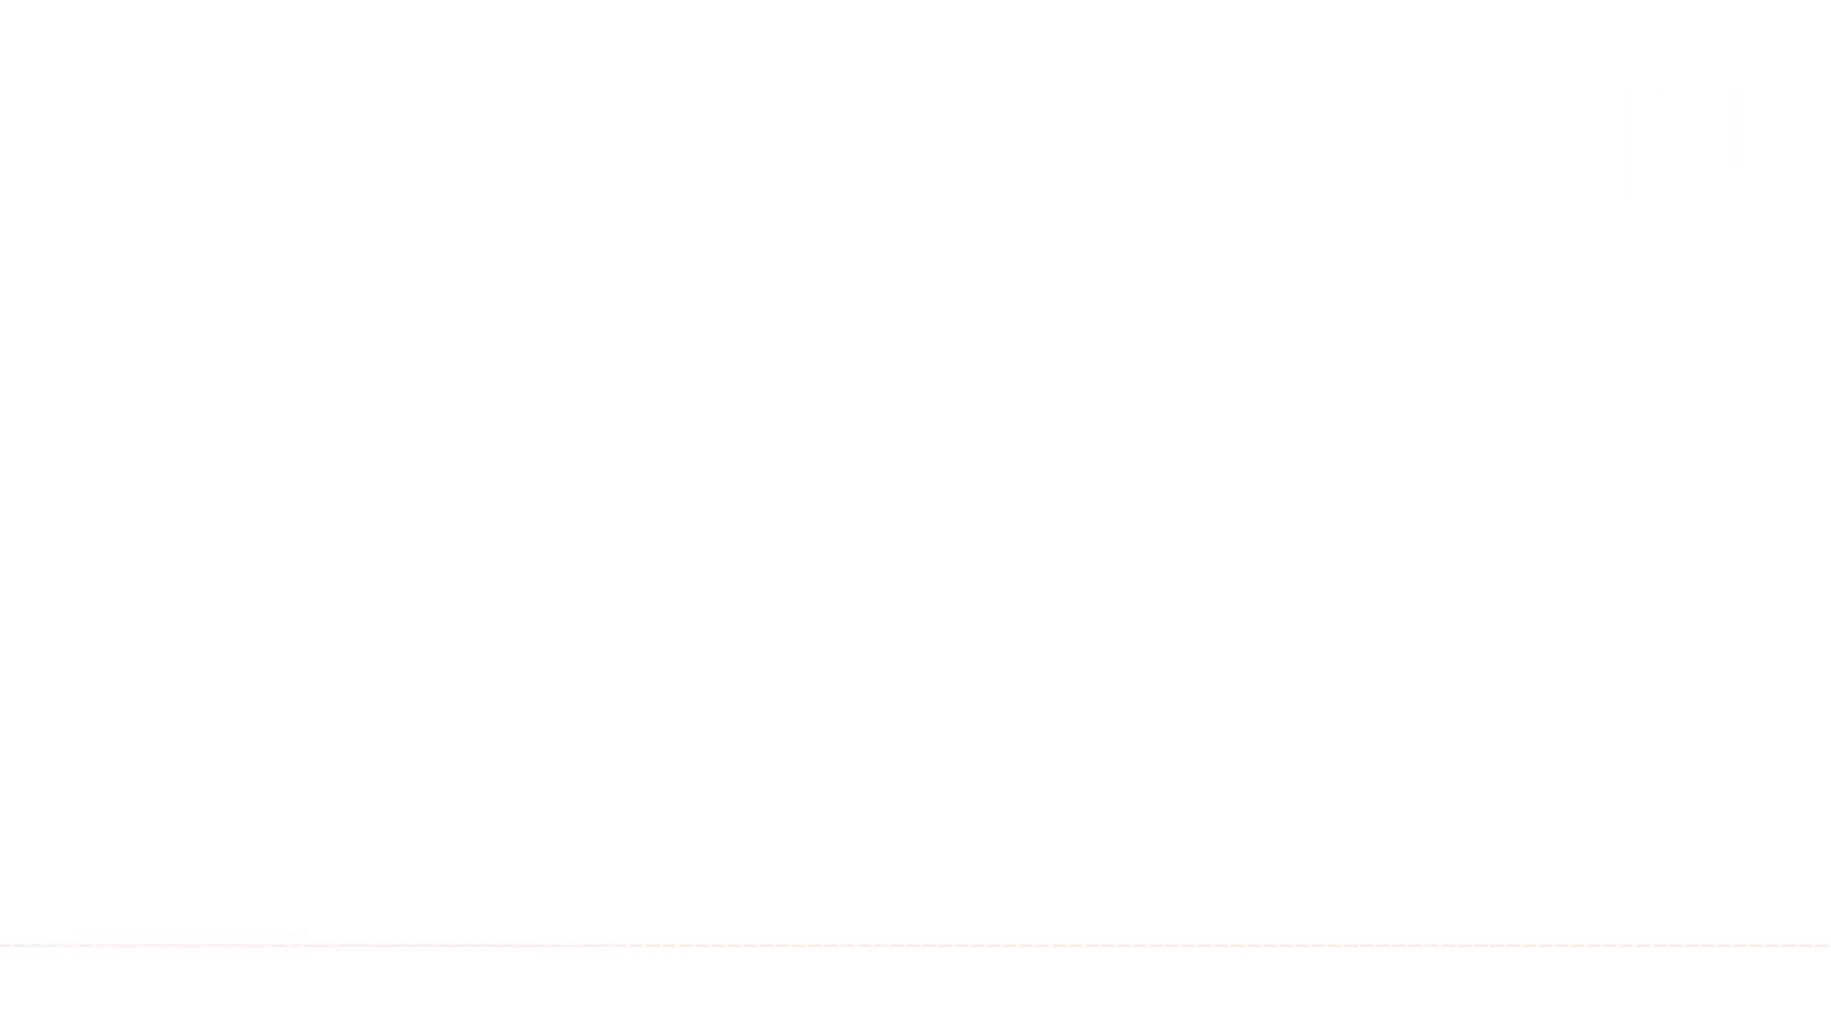
pyautogui.click(813, 435)
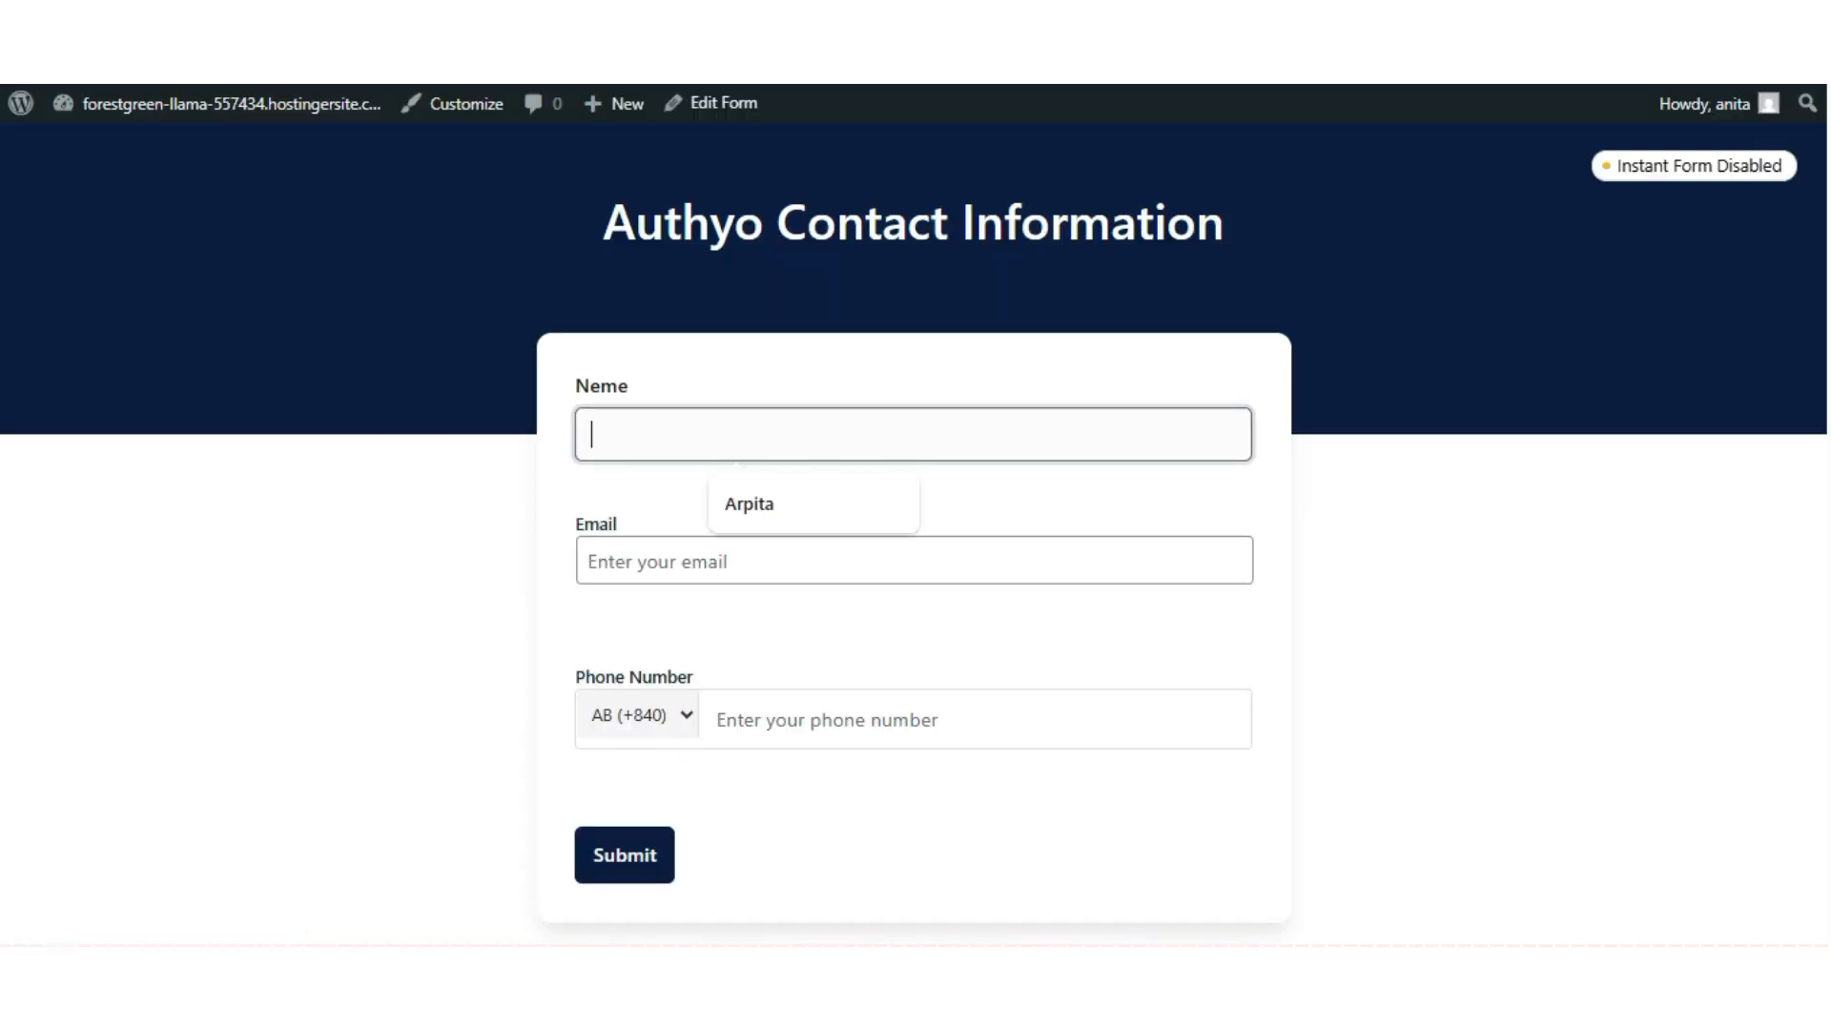
pyautogui.click(813, 504)
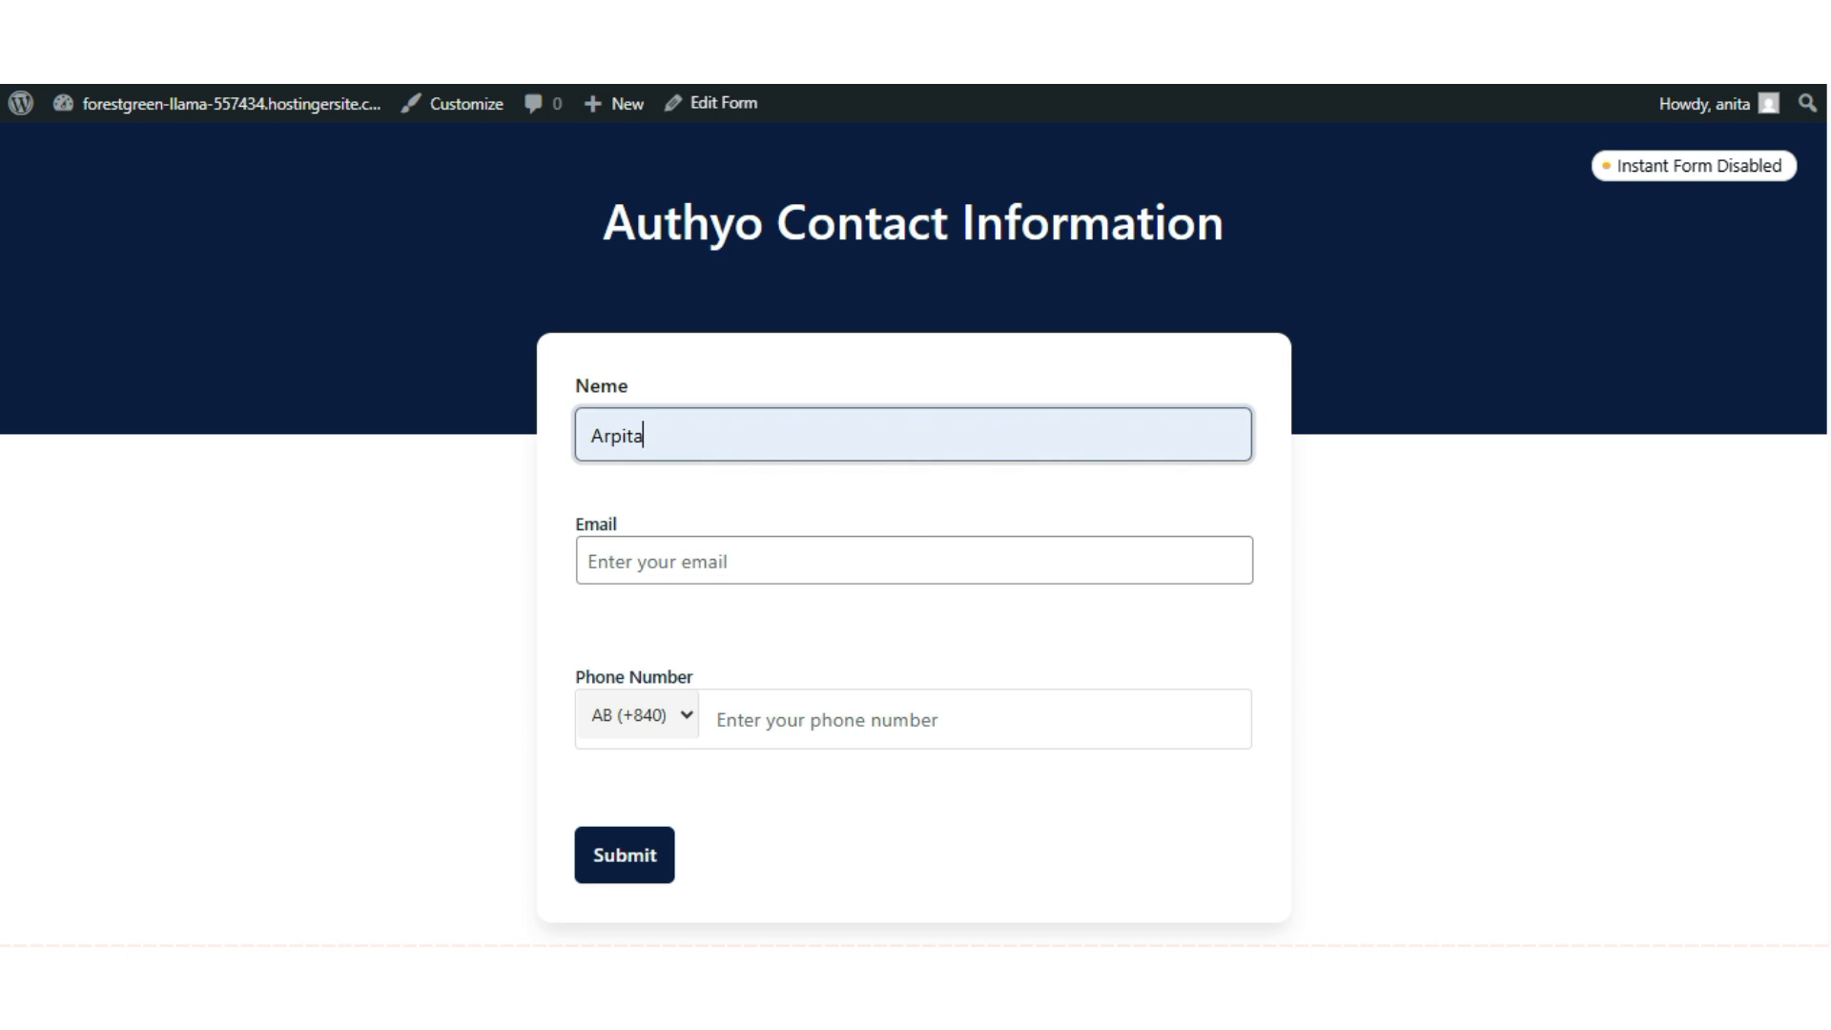
# Fill in the submitter's email address, send an OTP to it, and enter the received verification code.
pyautogui.click(813, 561)
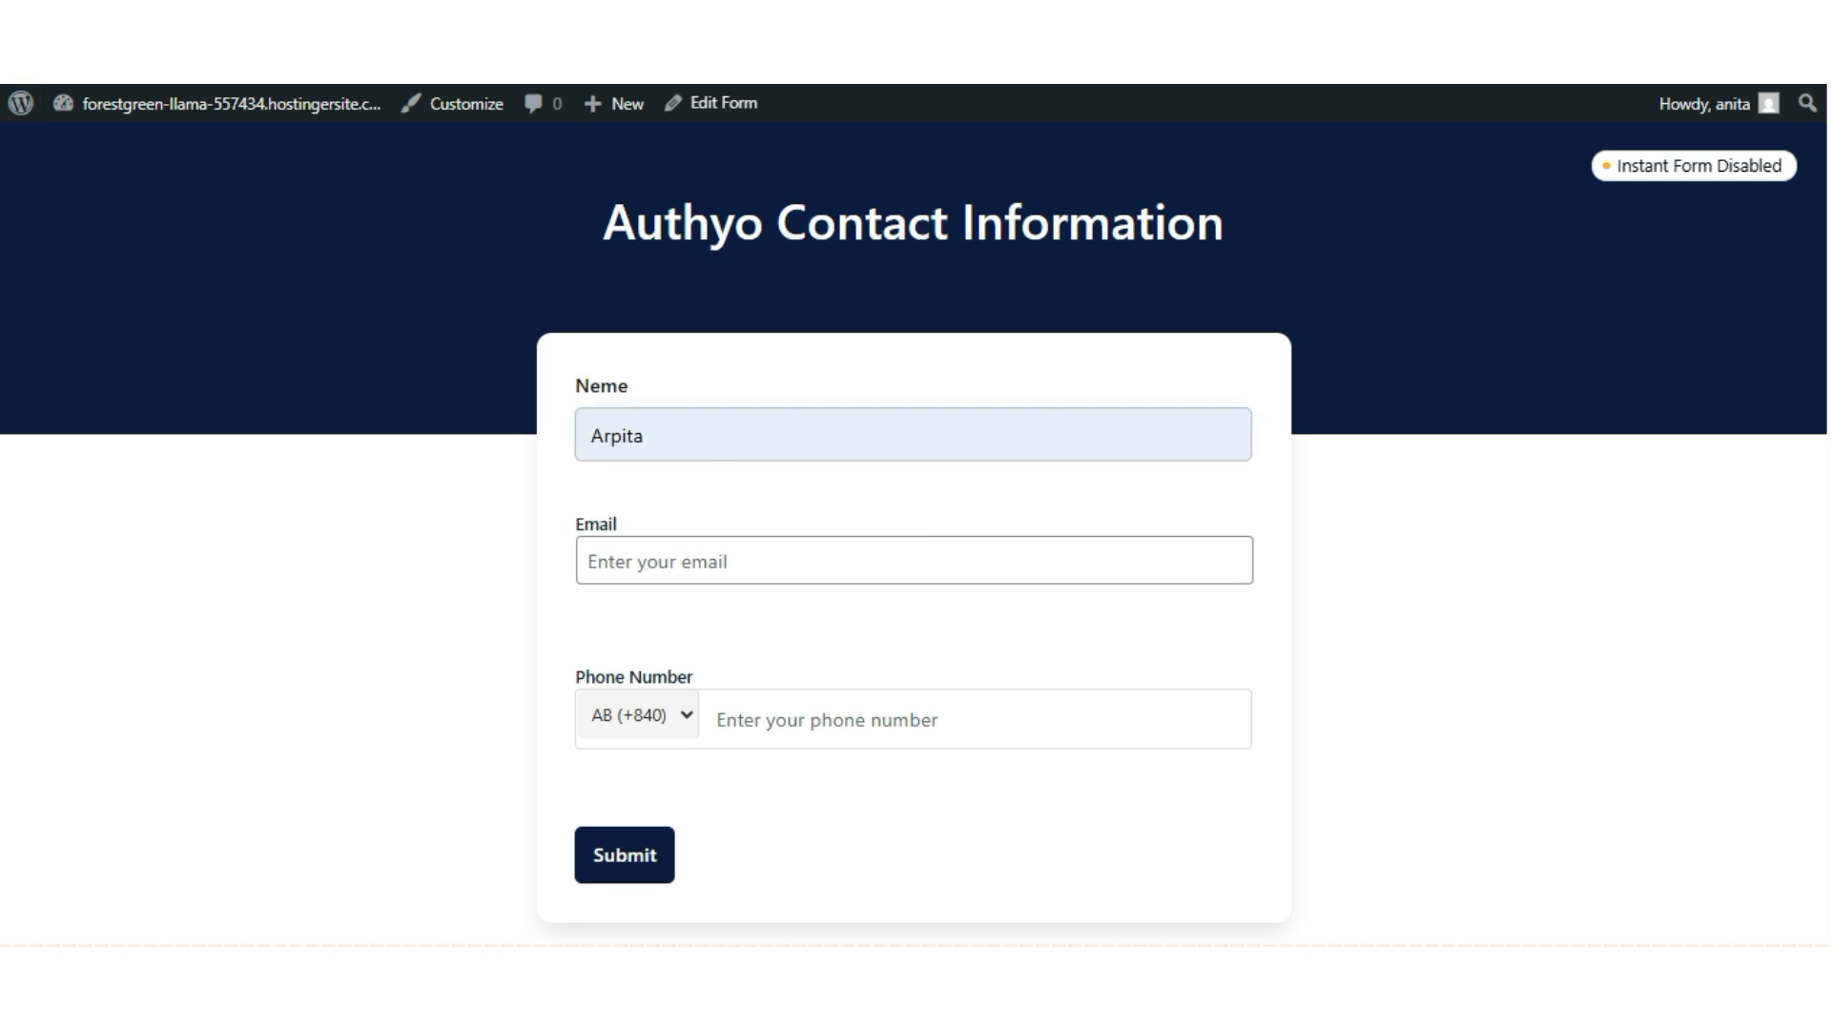
pyautogui.hotkey('ctrl', 'v')
pyautogui.click(621, 615)
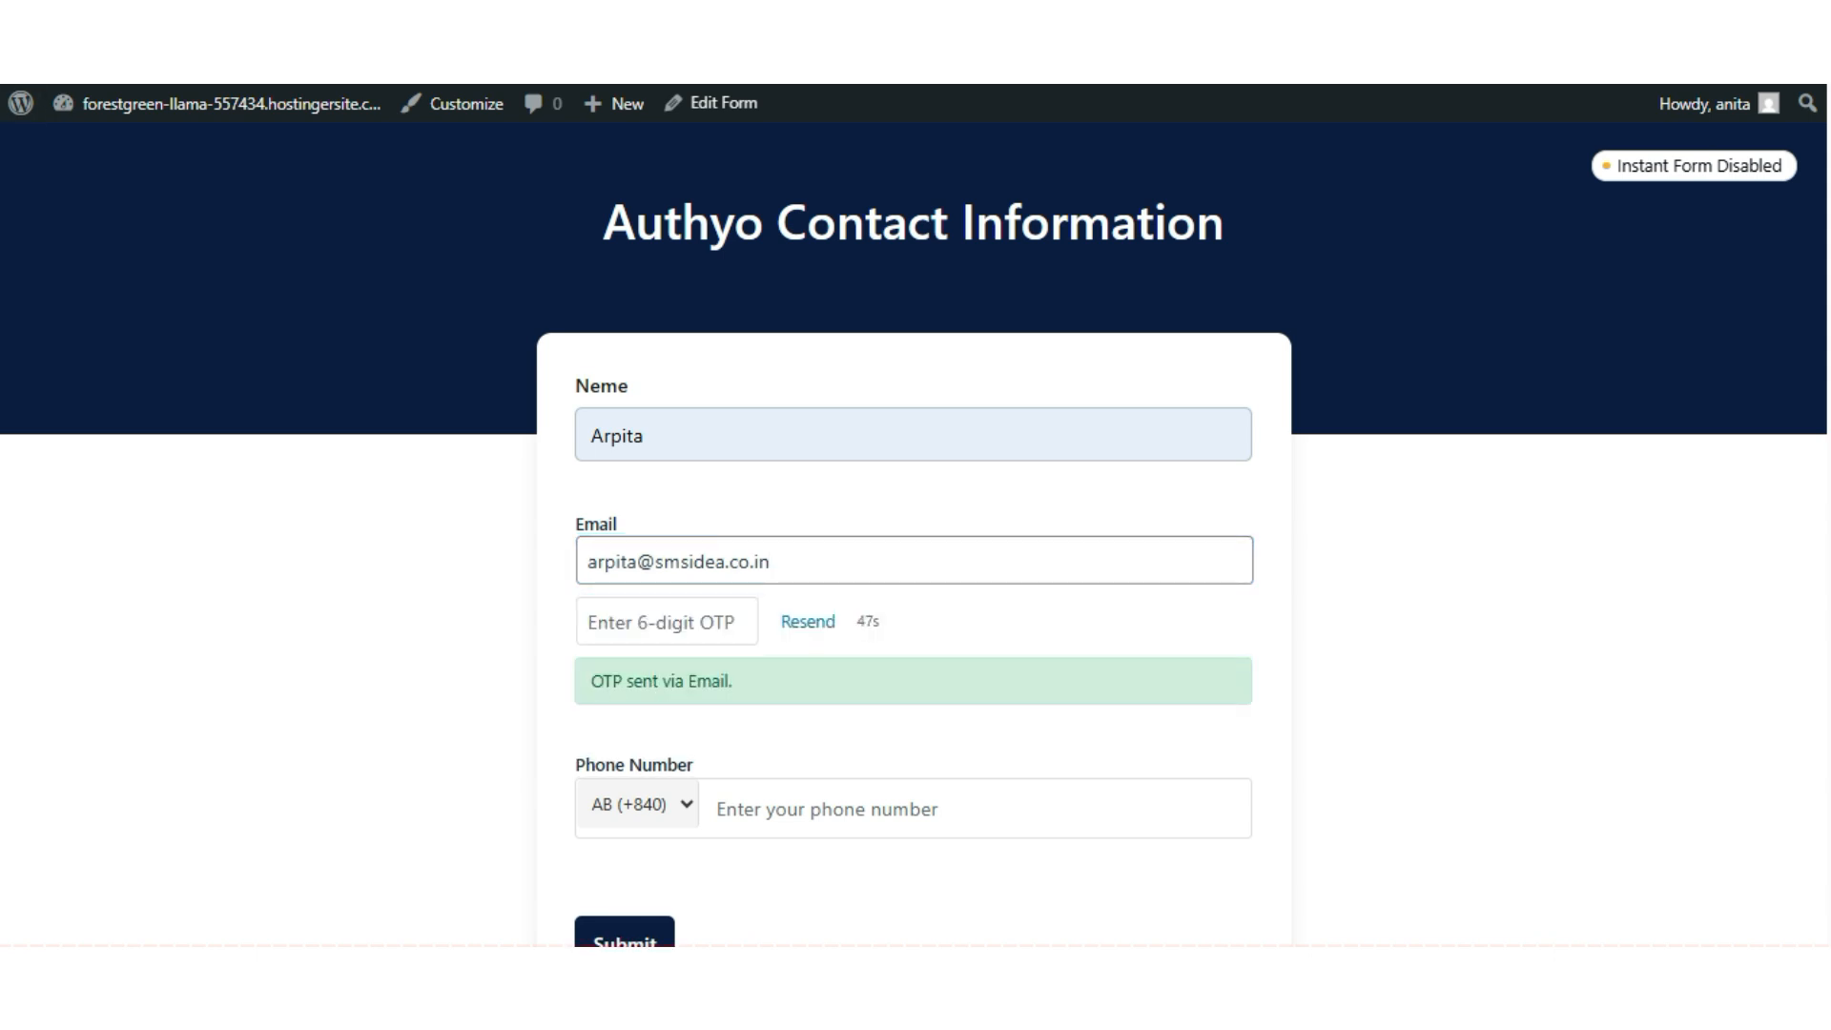
pyautogui.click(666, 621)
pyautogui.hotkey('ctrl', 'v')
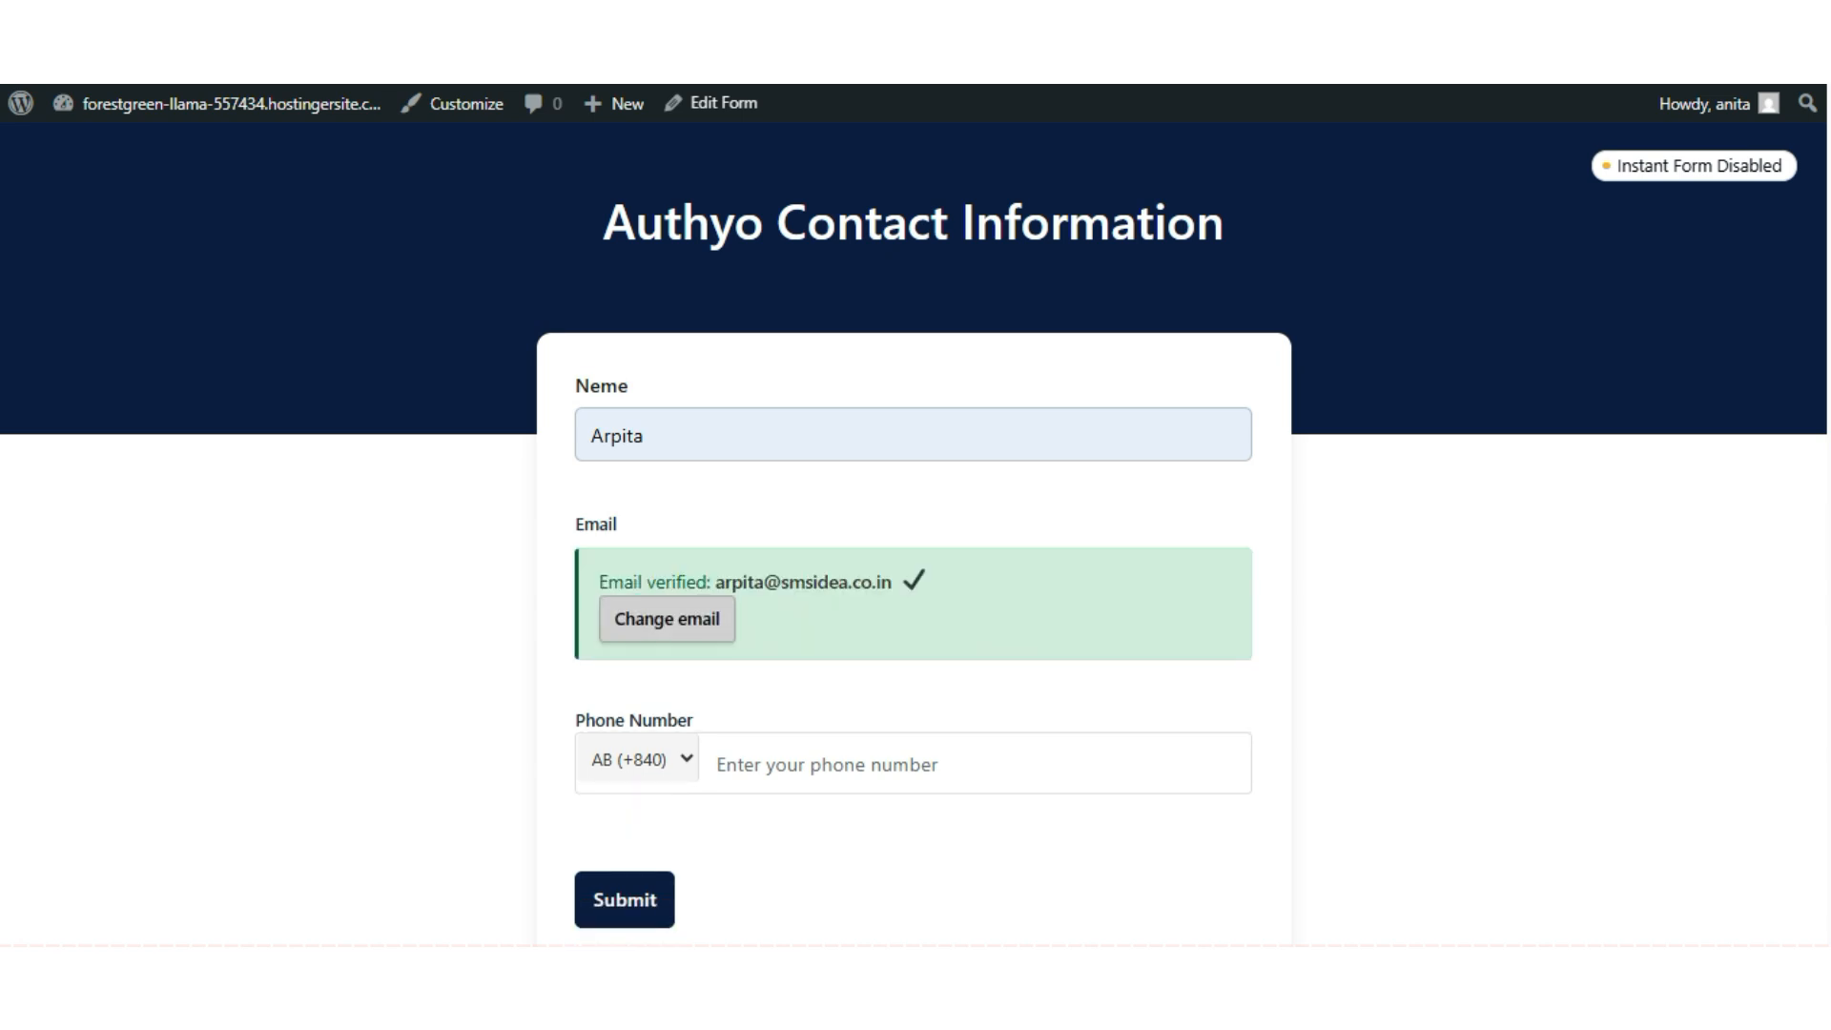
# Set the phone country code to IN (+91), enter the phone number, and request the OTP via SMS.
pyautogui.click(637, 759)
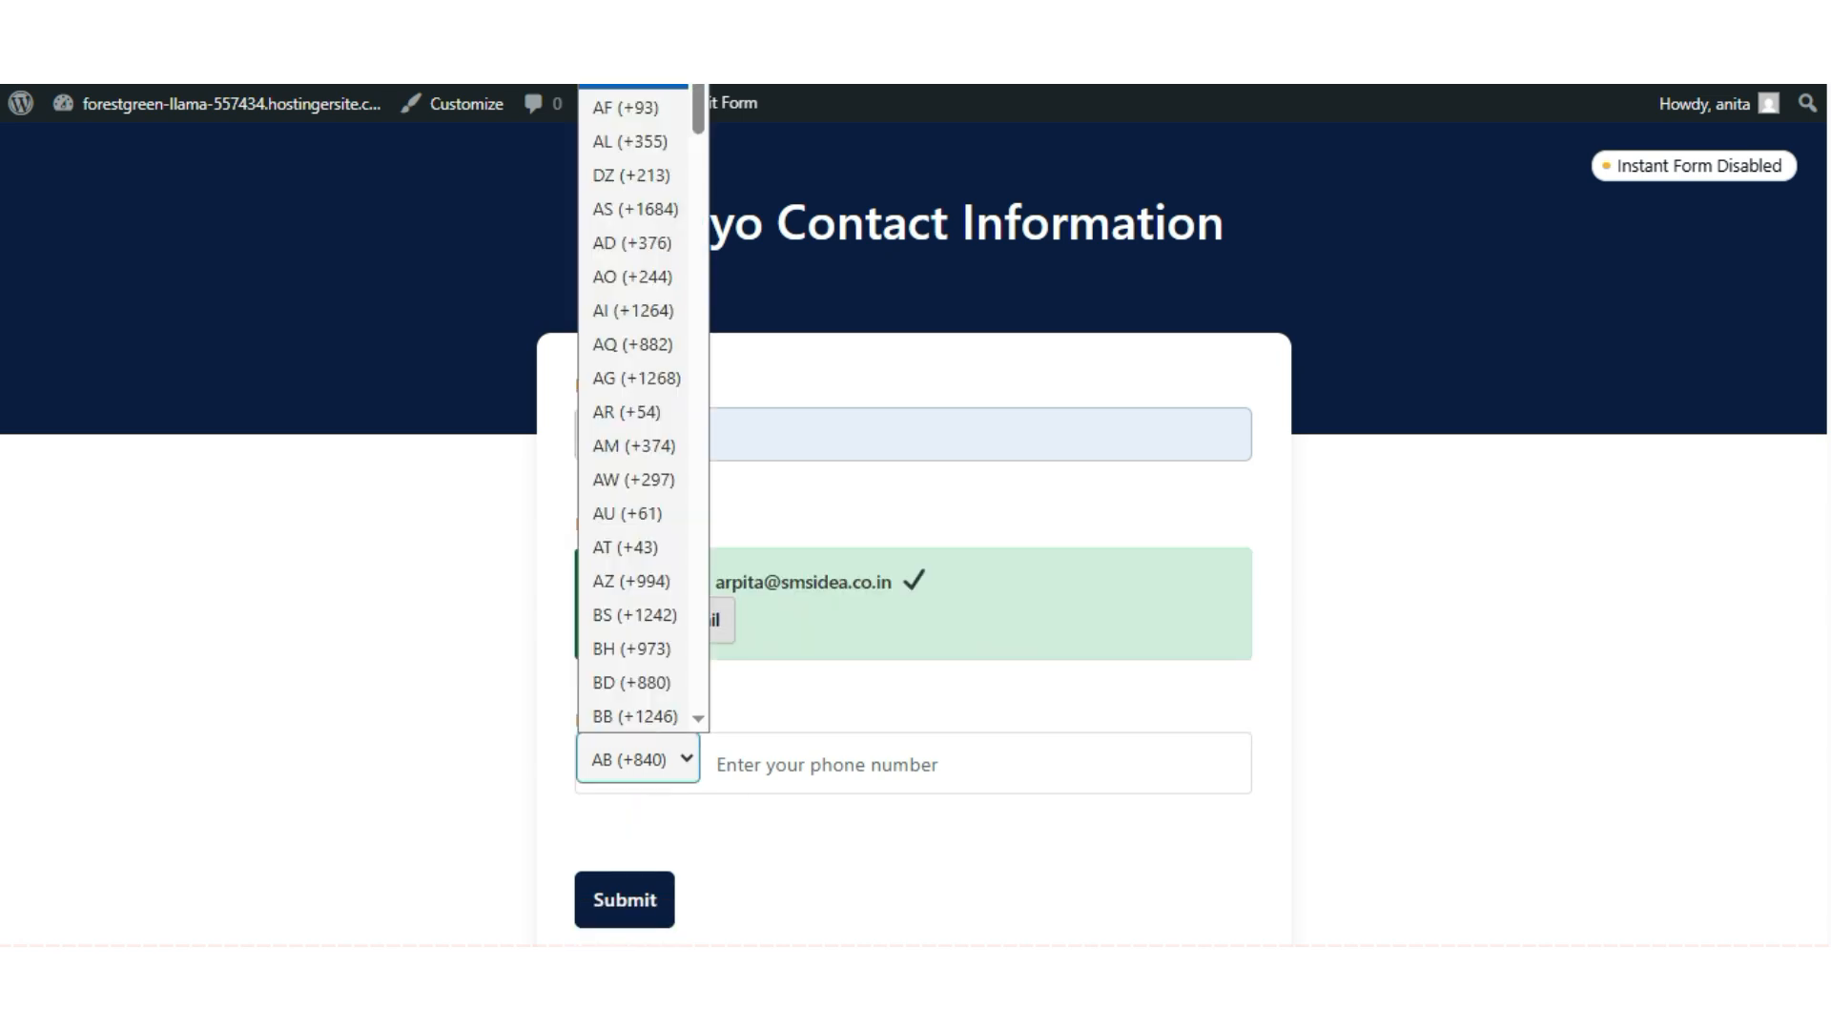
pyautogui.write('in')
pyautogui.press('Return')
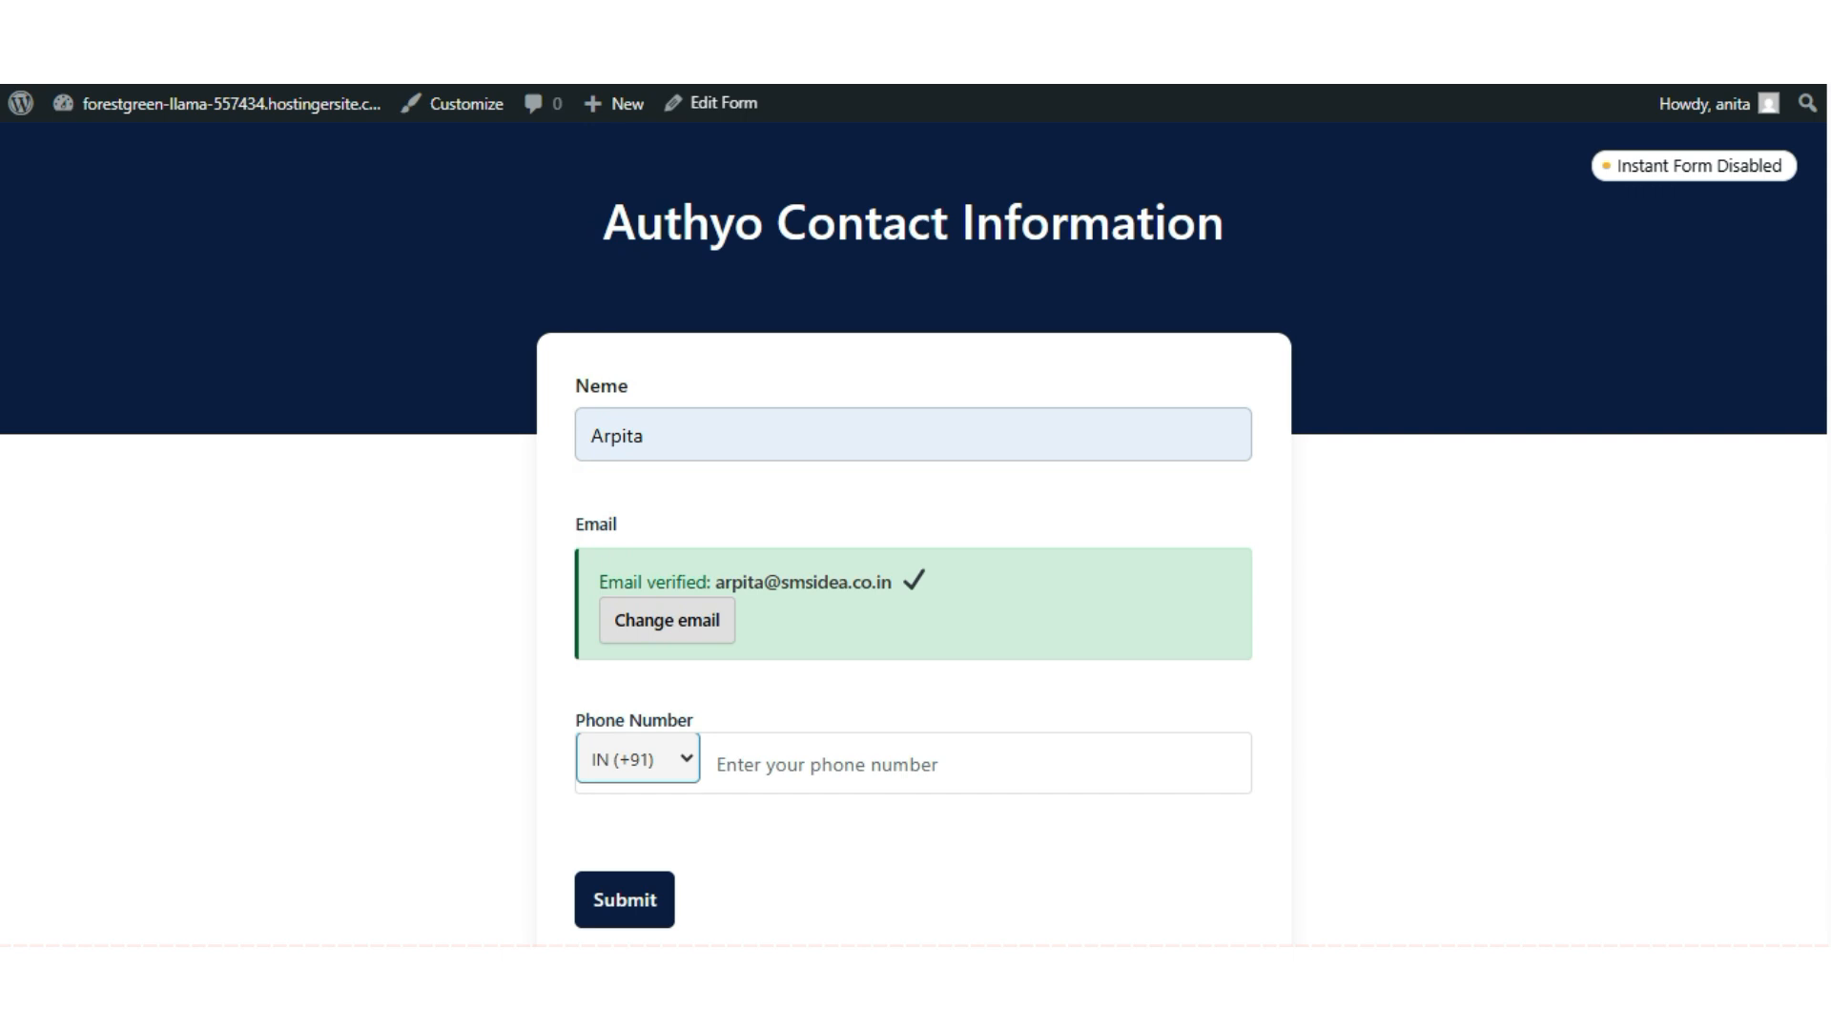
pyautogui.press('Tab')
pyautogui.write('74056')
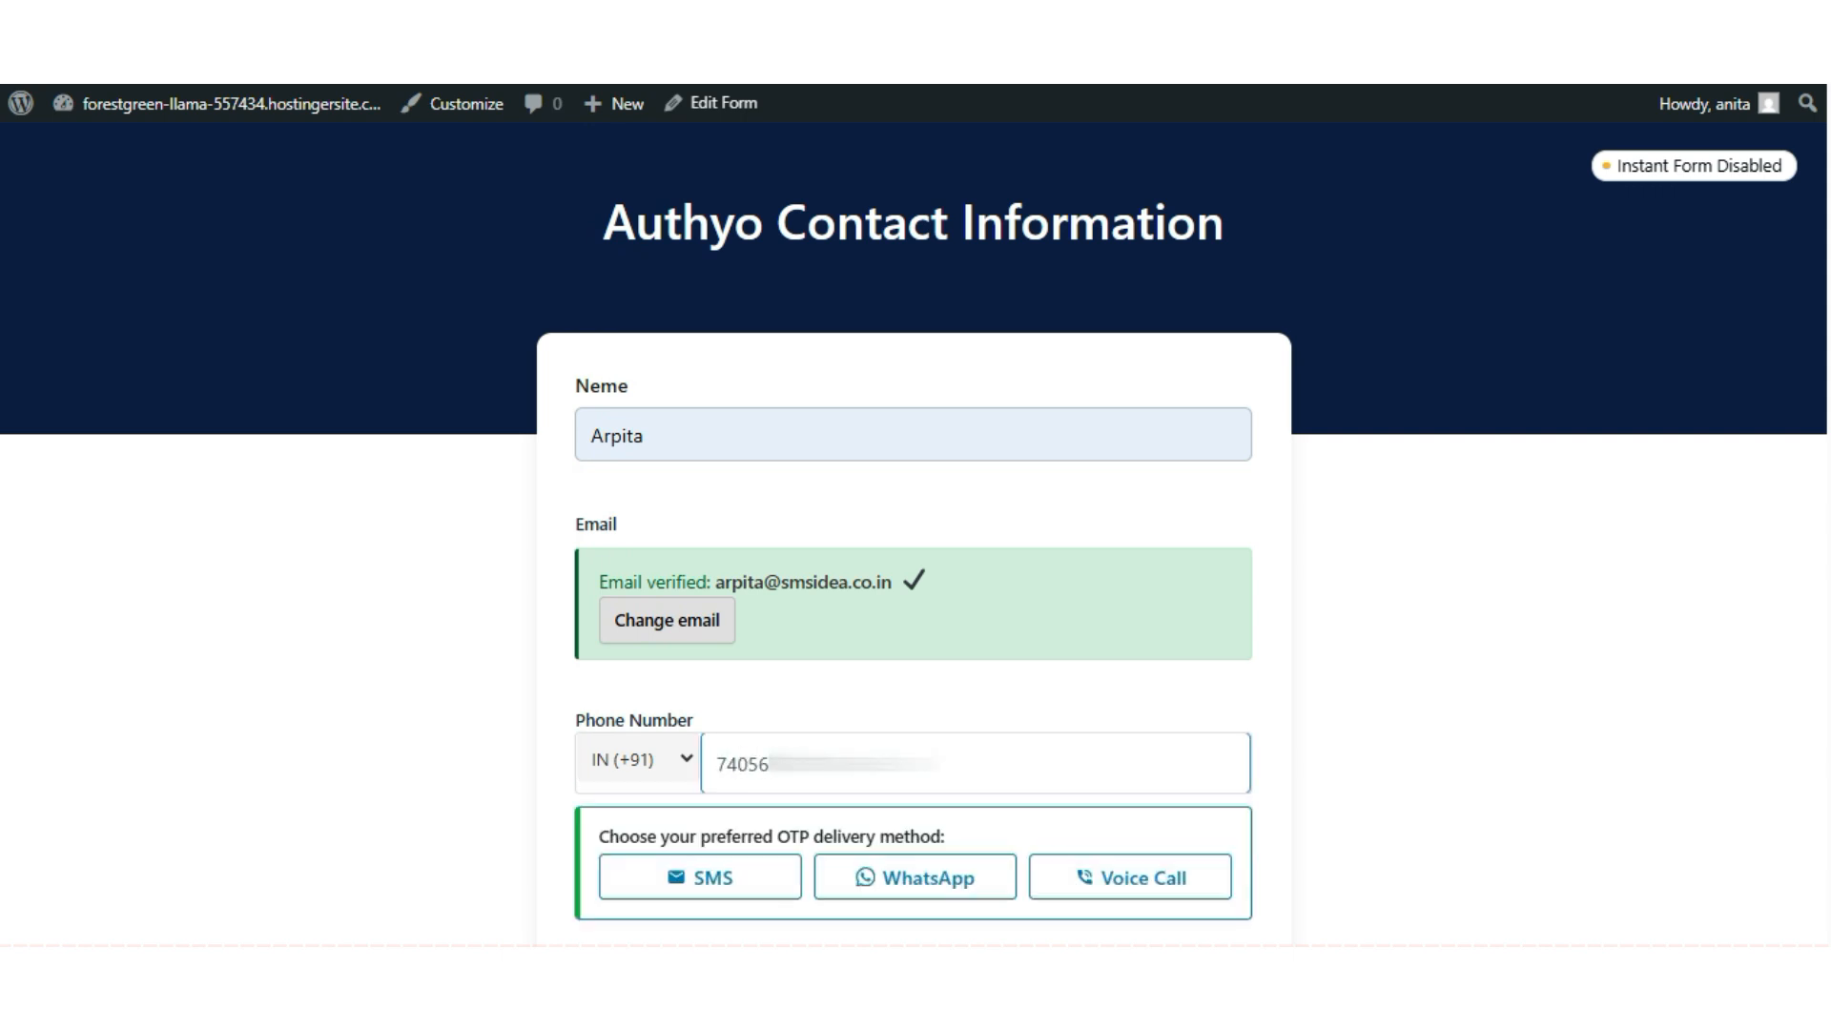
pyautogui.click(699, 877)
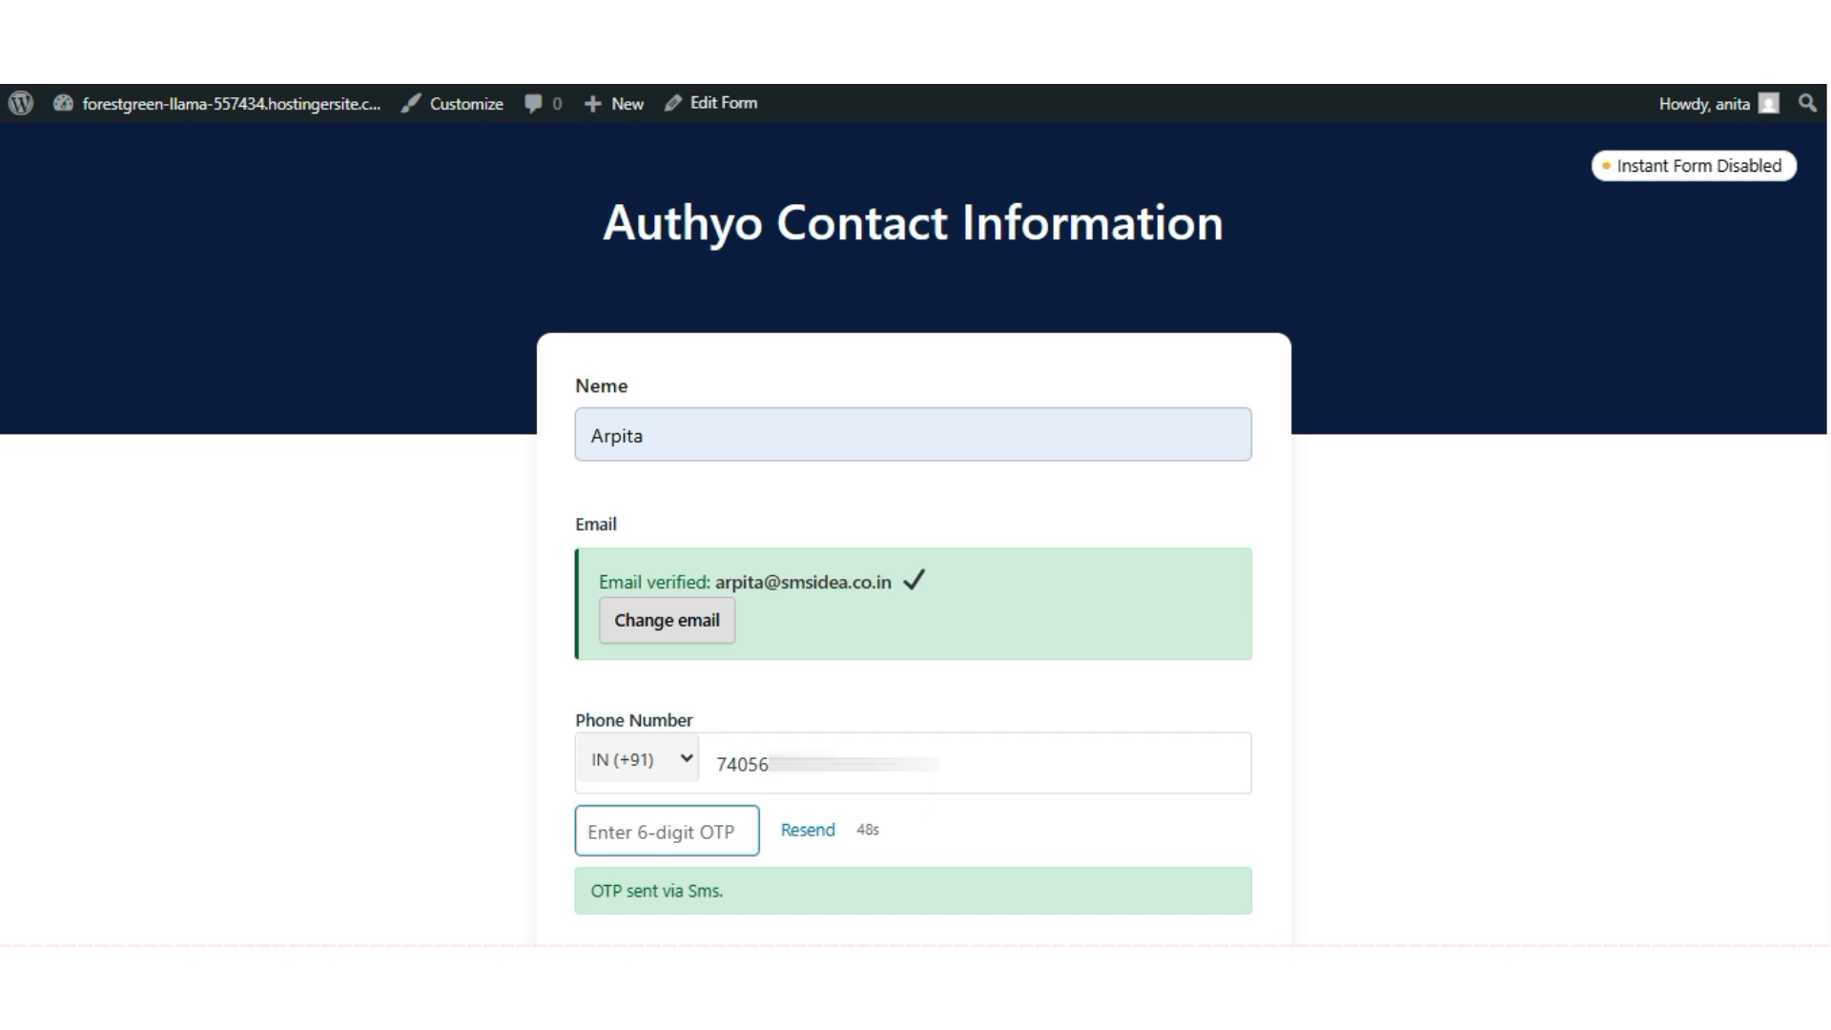
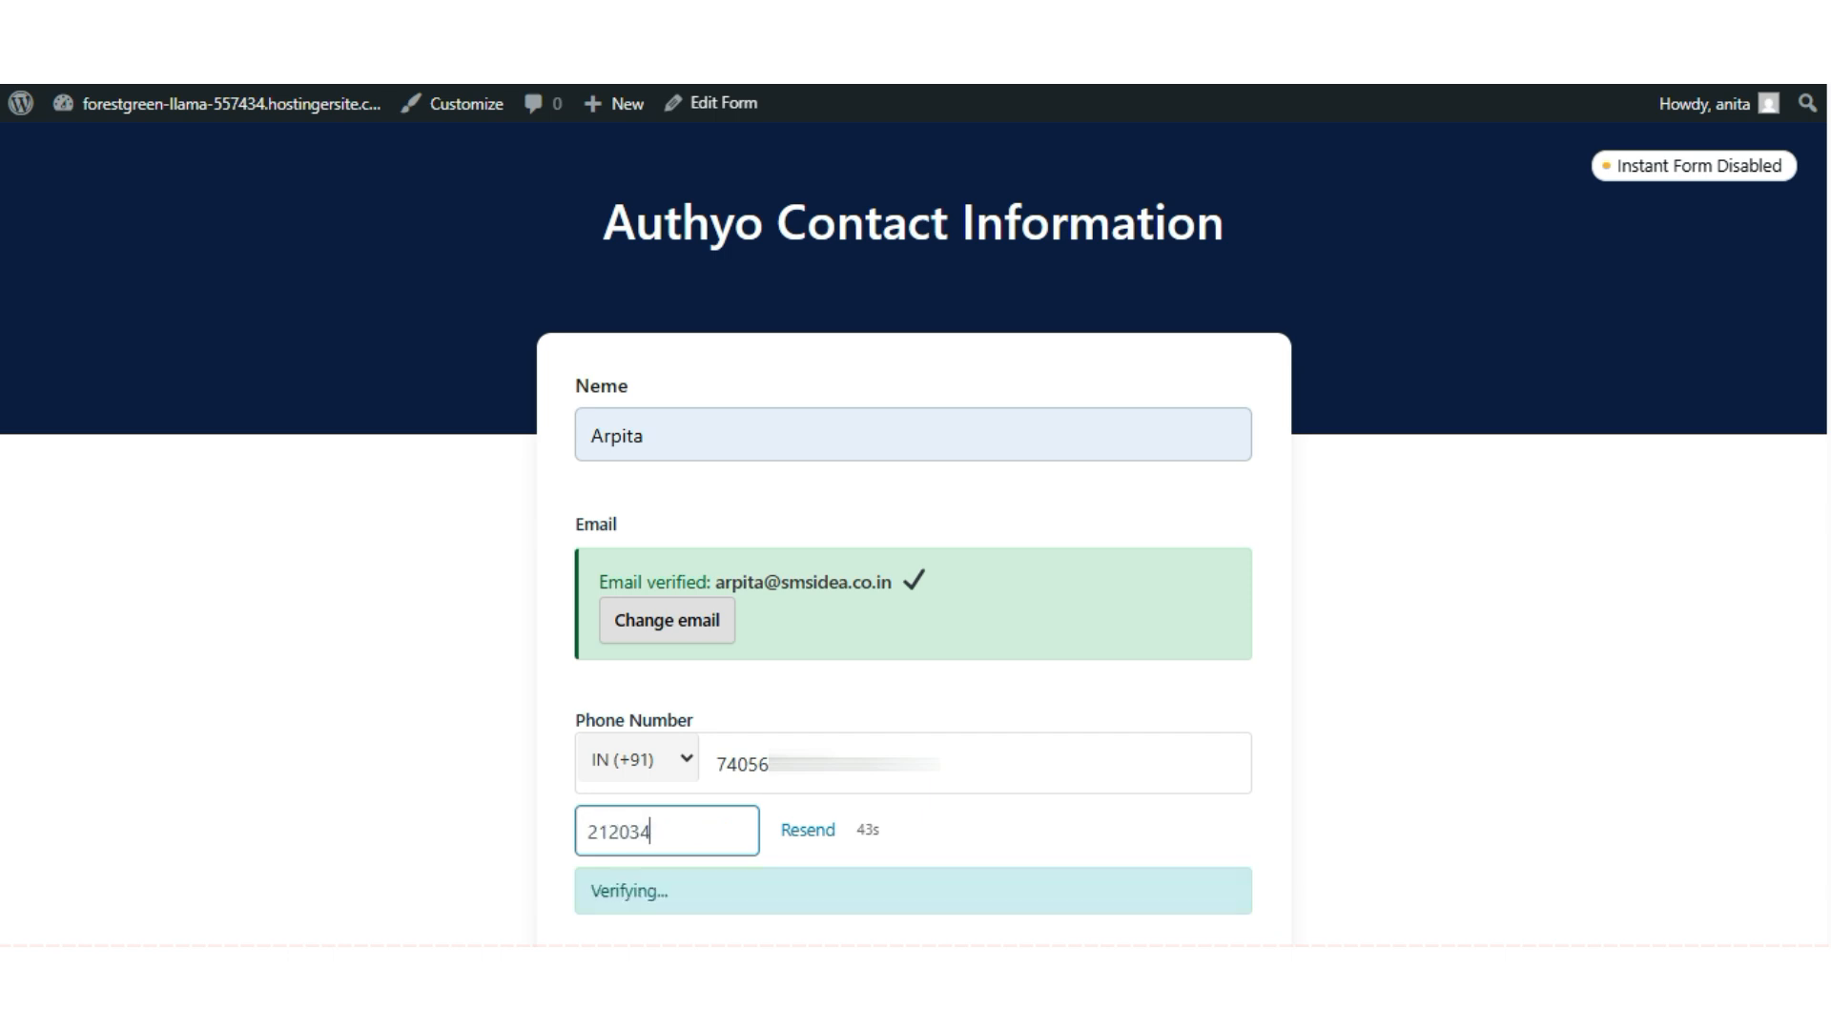
# Enter the 6-digit OTP received by SMS to verify the phone number, and submit the form.
pyautogui.scroll(-2, 671, 816)
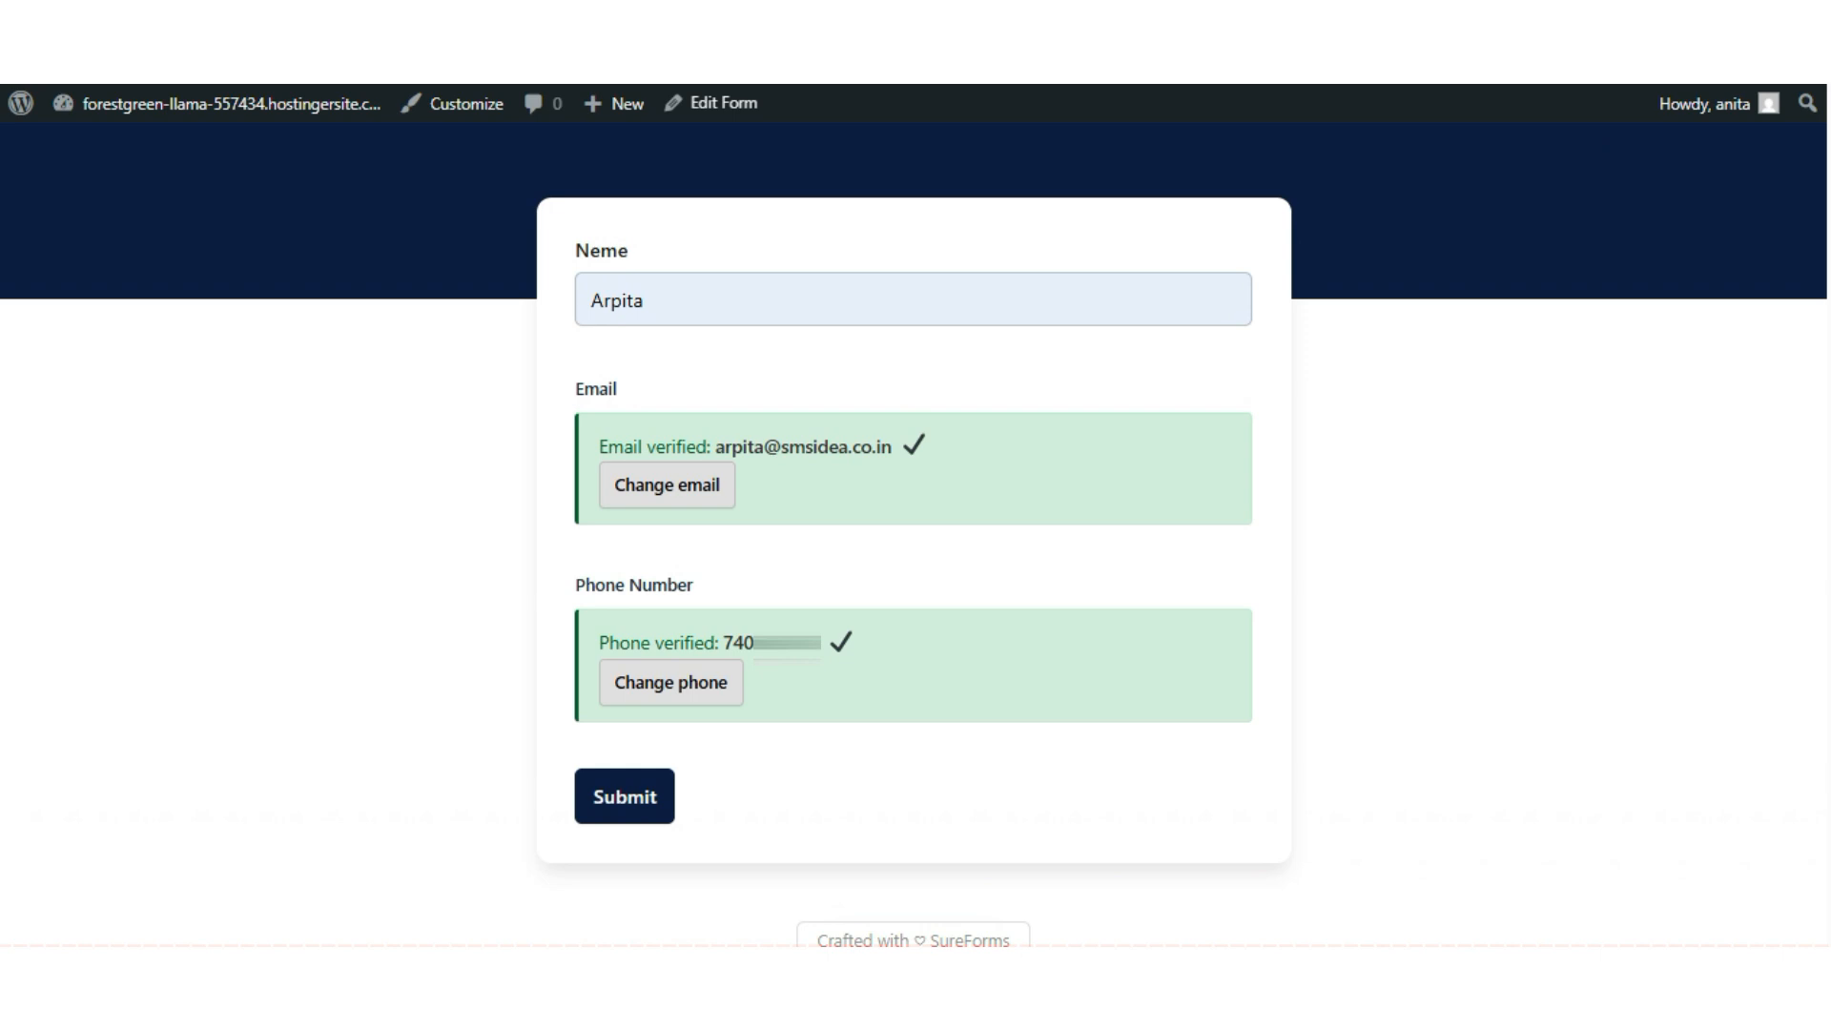
pyautogui.click(624, 796)
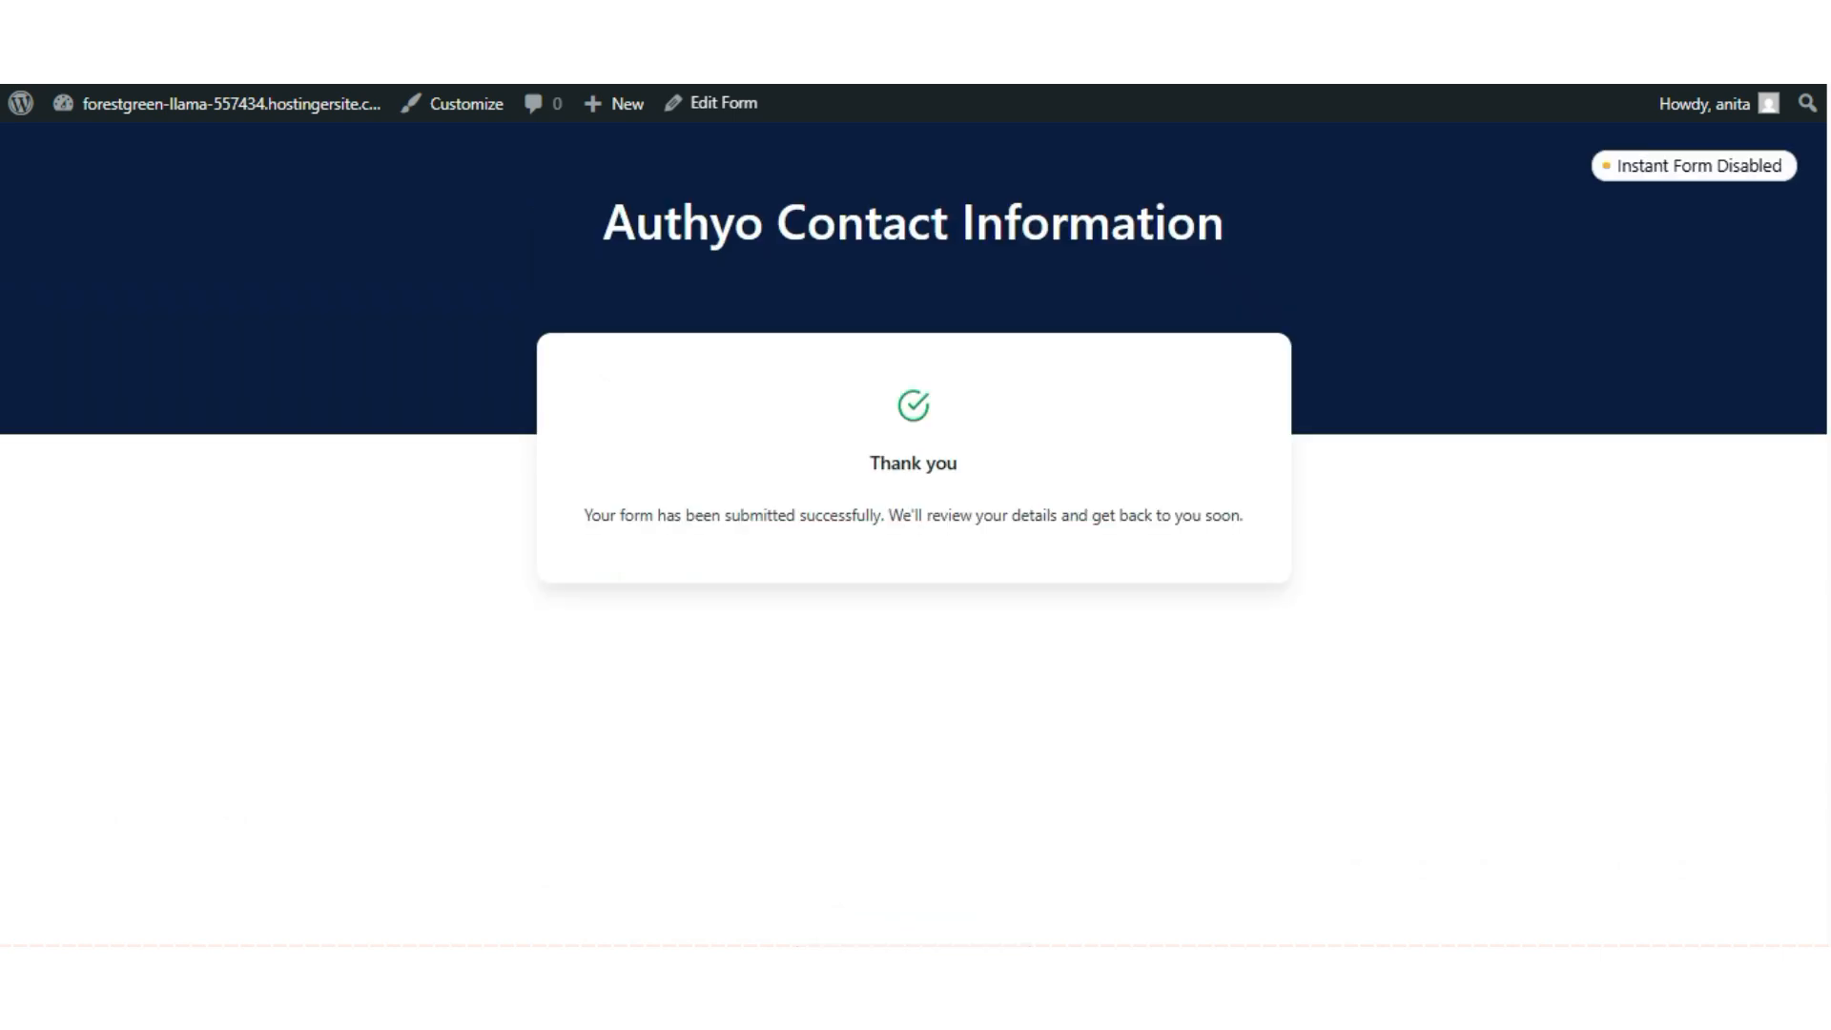